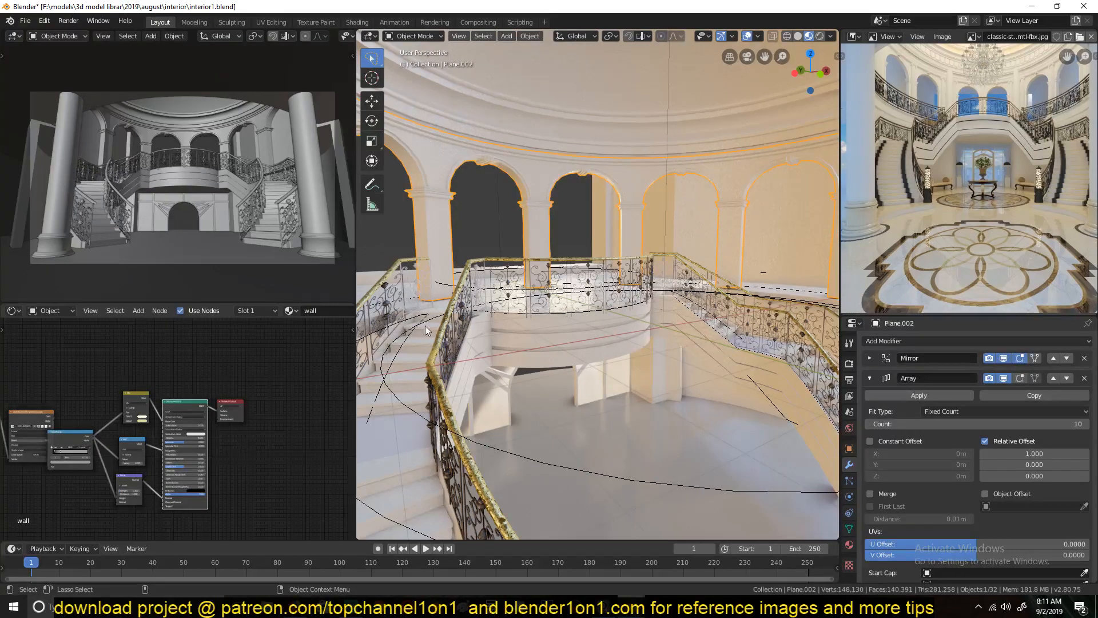
# - Examine the curved arched wall and the staircase railings of the finished interior scene
pyautogui.moveTo(591, 254); pyautogui.dragTo(657, 298, button='middle')
pyautogui.scroll(-4, 485, 250)
pyautogui.scroll(3, 561, 264)
pyautogui.scroll(-3, 486, 257)
pyautogui.scroll(-5, 549, 267)
pyautogui.scroll(5, 565, 302)
pyautogui.hotkey('shift', 'h')
pyautogui.scroll(-4, 547, 286)
pyautogui.click(530, 311)
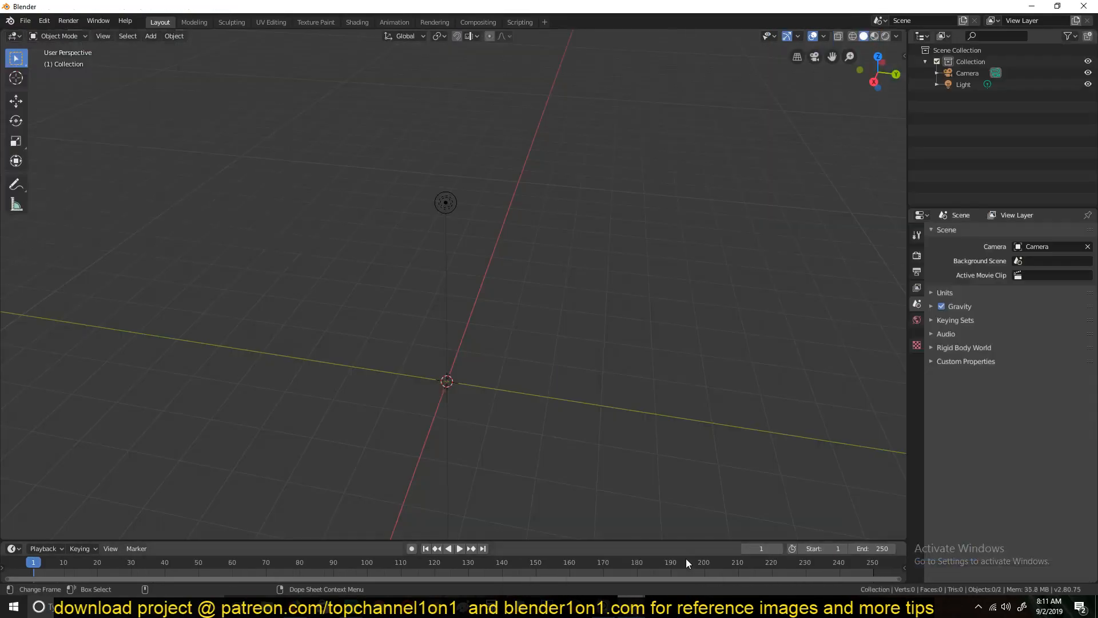
# - In front view, add a mesh plane at the origin of the empty scene
pyautogui.scroll(2, 594, 388)
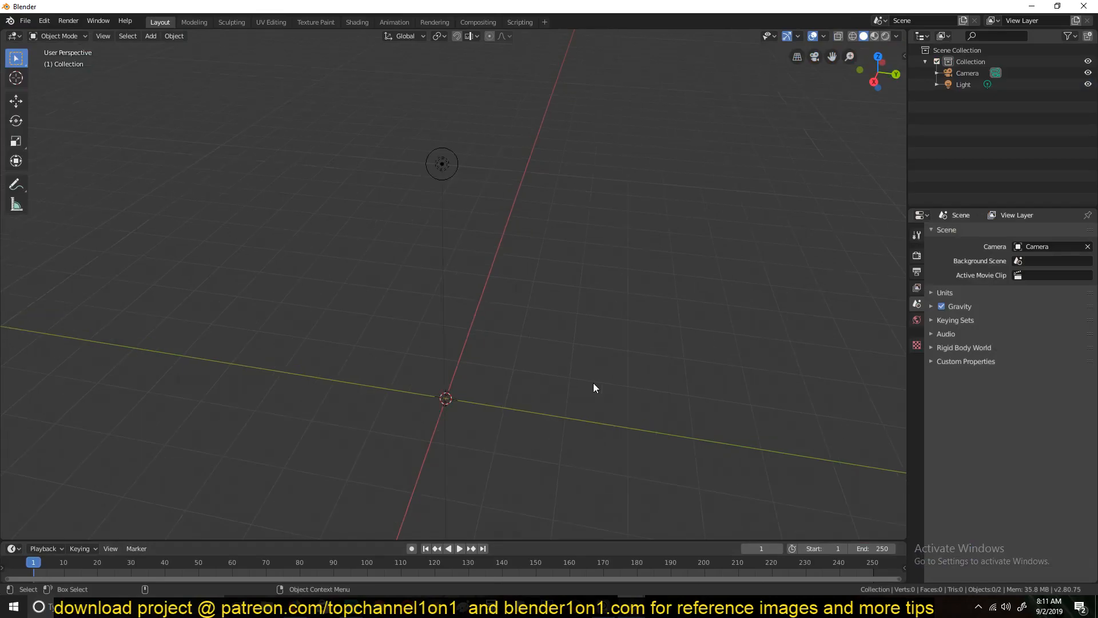
pyautogui.press('KP_1')
pyautogui.hotkey('shift', 'a')
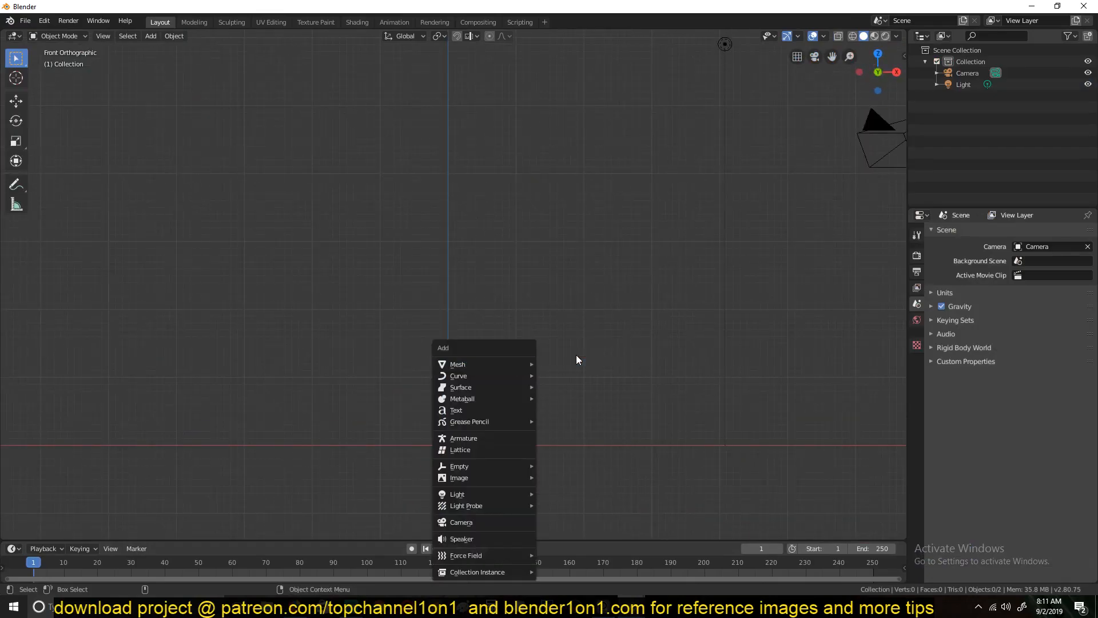
pyautogui.moveTo(517, 368)
pyautogui.click(573, 367)
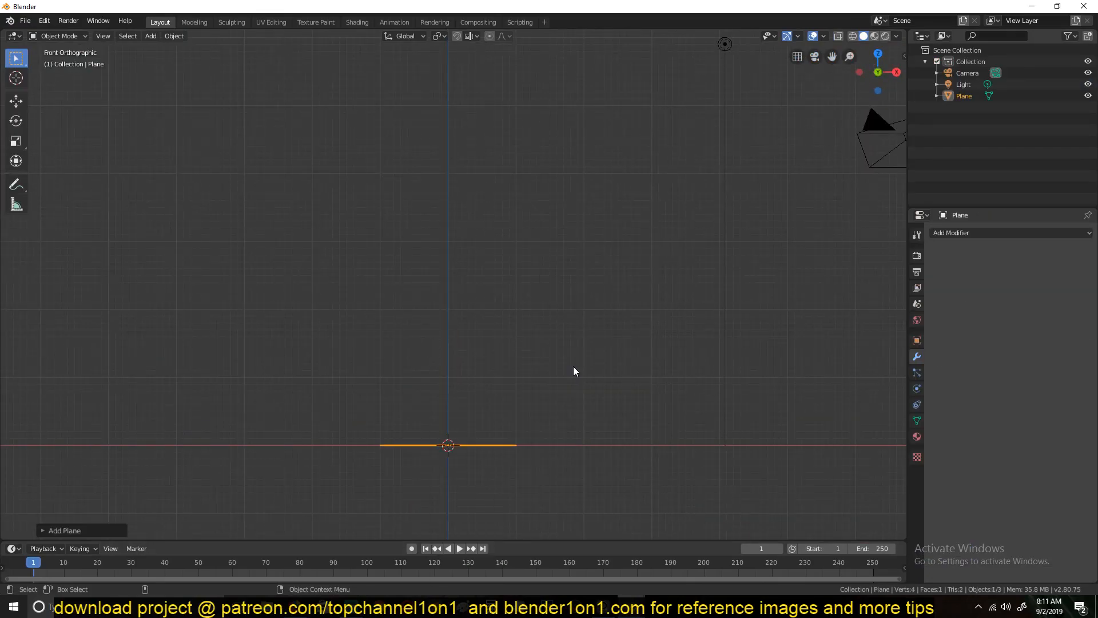
# - Rotate the plane 90 degrees about X and raise it along Z until its lower edge sits on the ground line
pyautogui.write('srx90')
pyautogui.press('Return')
pyautogui.press('g')
pyautogui.press('z')
pyautogui.click(588, 302)
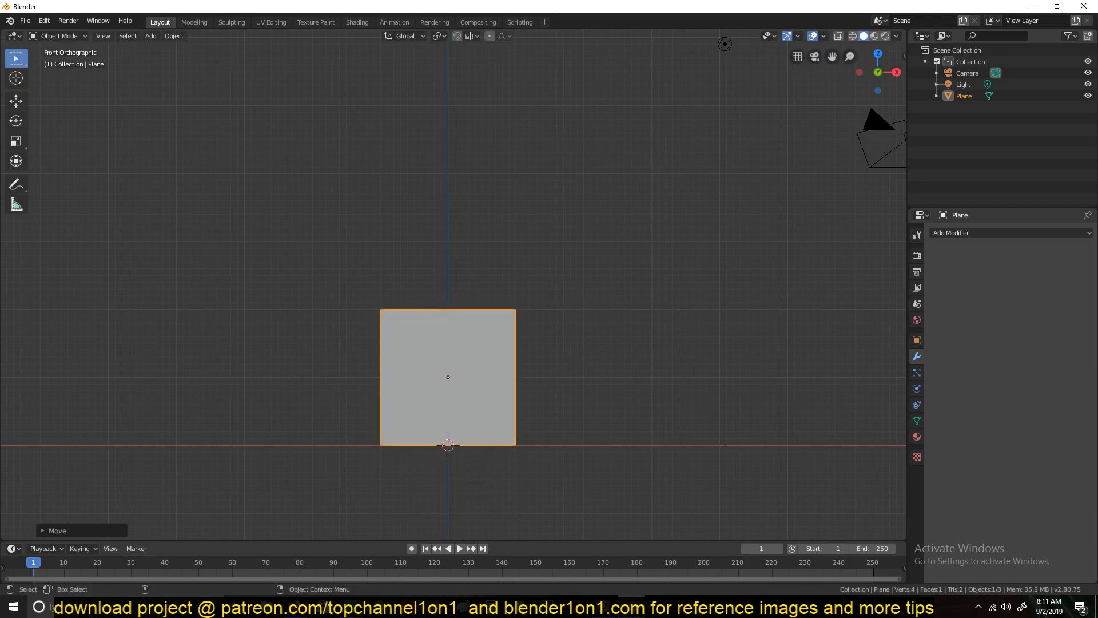
# - Narrow the upright plane along X and apply its transforms, including rotation
pyautogui.press('s')
pyautogui.press('x')
pyautogui.click(593, 319)
pyautogui.hotkey('ctrl', 'a')
pyautogui.click(592, 320)
pyautogui.moveTo(593, 319); pyautogui.dragTo(523, 350, button='middle')
pyautogui.hotkey('ctrl', 'a')
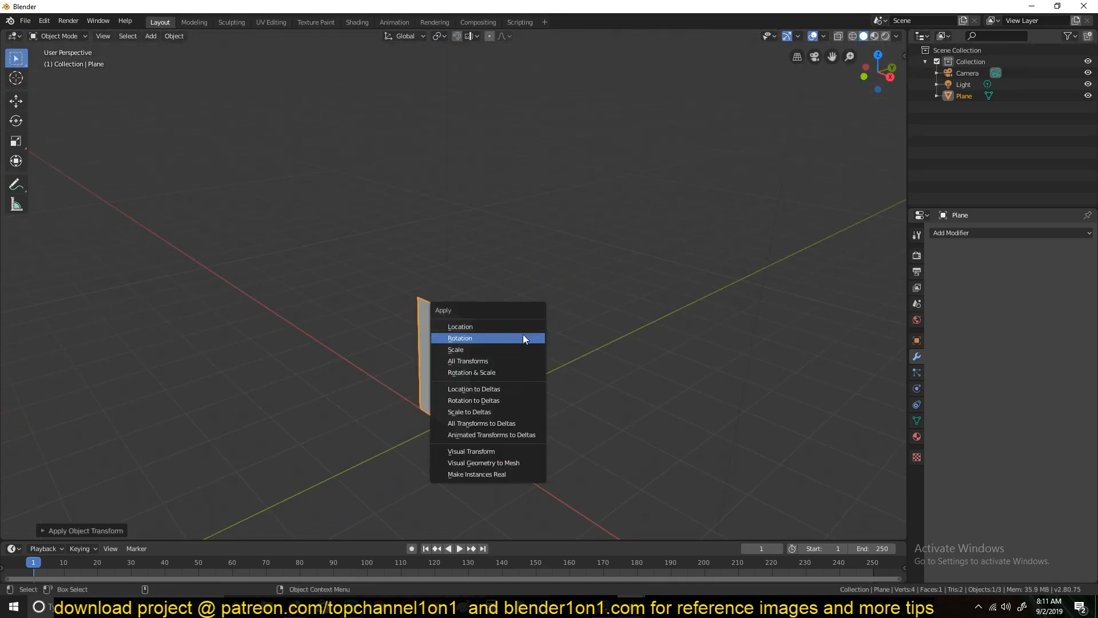
pyautogui.click(523, 334)
pyautogui.moveTo(434, 392); pyautogui.dragTo(411, 357, button='middle')
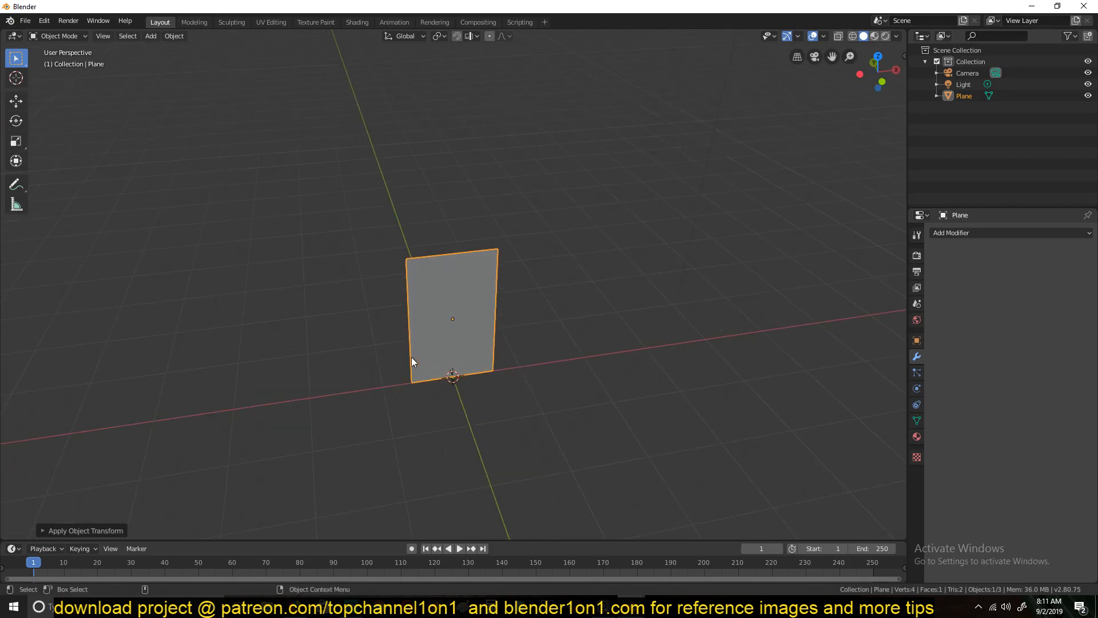
# - Add a Bezier circle at the origin and scale it up until it is much wider than the plane
pyautogui.hotkey('shift', 'a')
pyautogui.moveTo(422, 363)
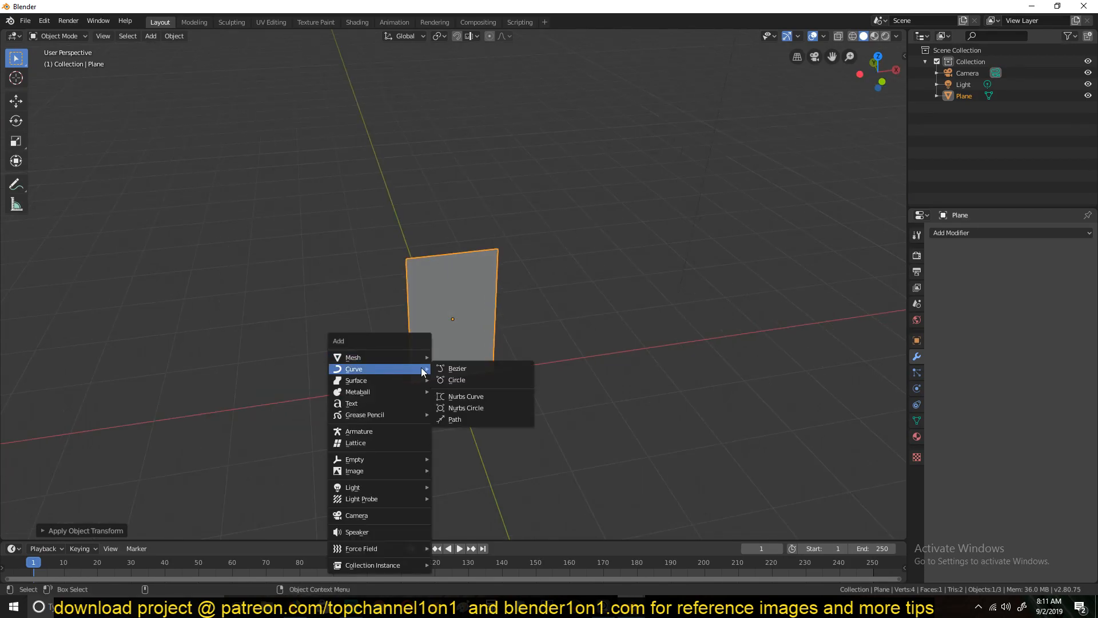
pyautogui.click(471, 383)
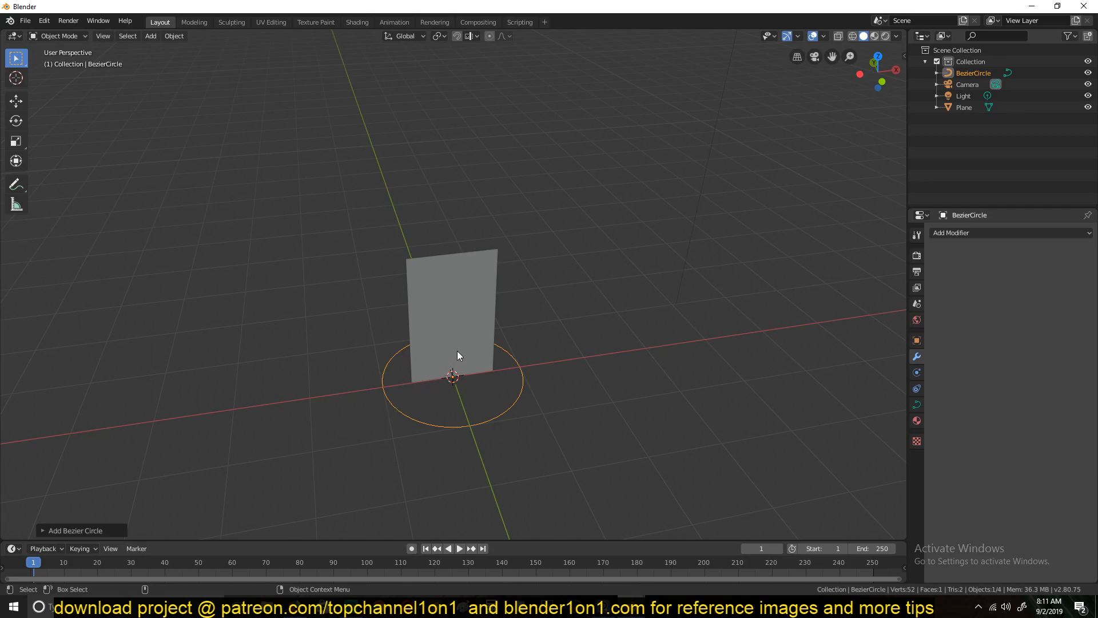
pyautogui.click(475, 344)
pyautogui.click(510, 375)
pyautogui.click(514, 375)
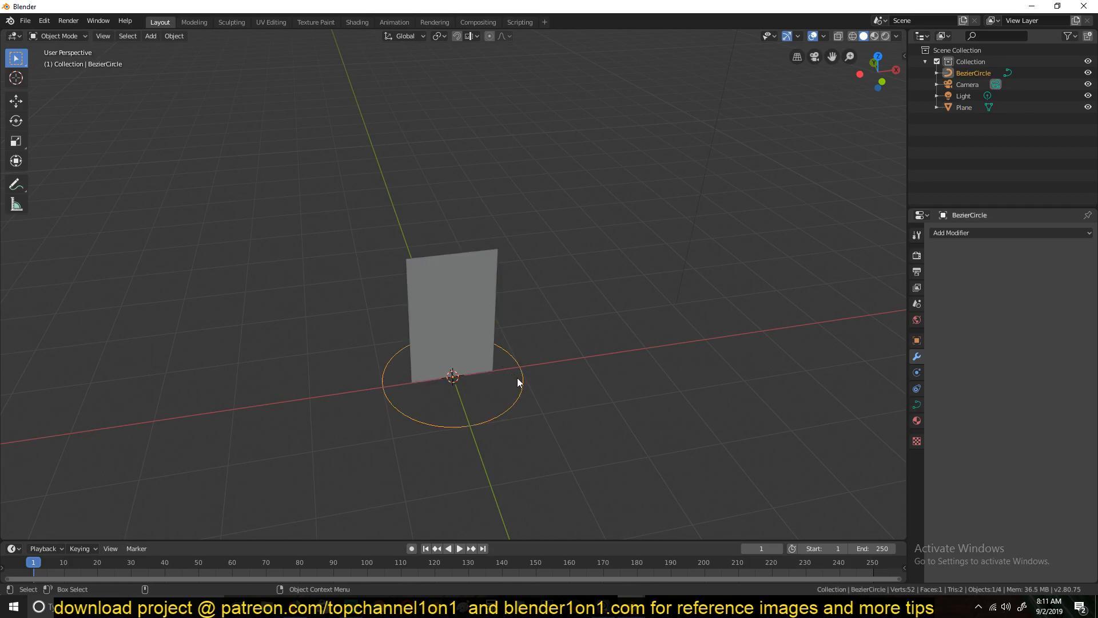
pyautogui.press('s')
pyautogui.click(664, 418)
# - Add a Curve modifier to the plane with the BezierCircle as its object
pyautogui.click(473, 342)
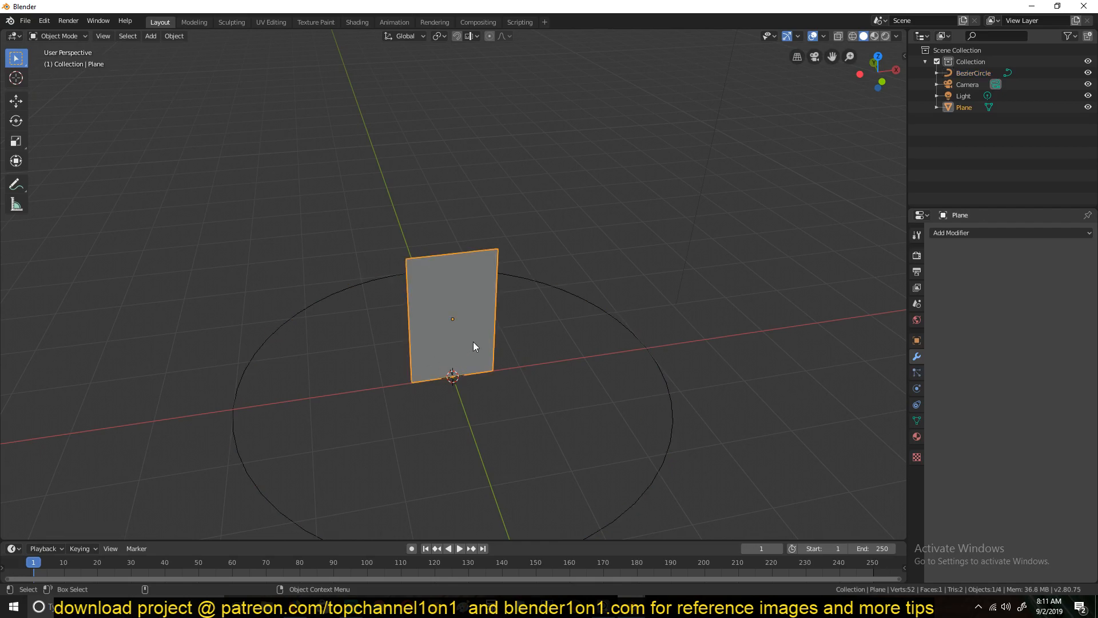
pyautogui.click(966, 232)
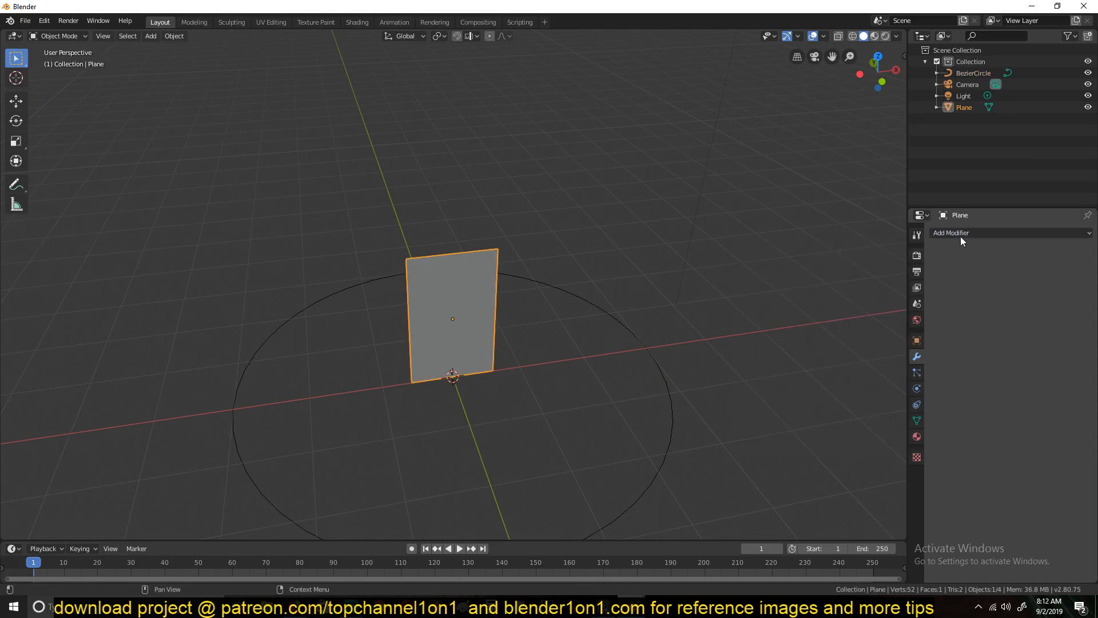
pyautogui.click(973, 233)
pyautogui.click(970, 285)
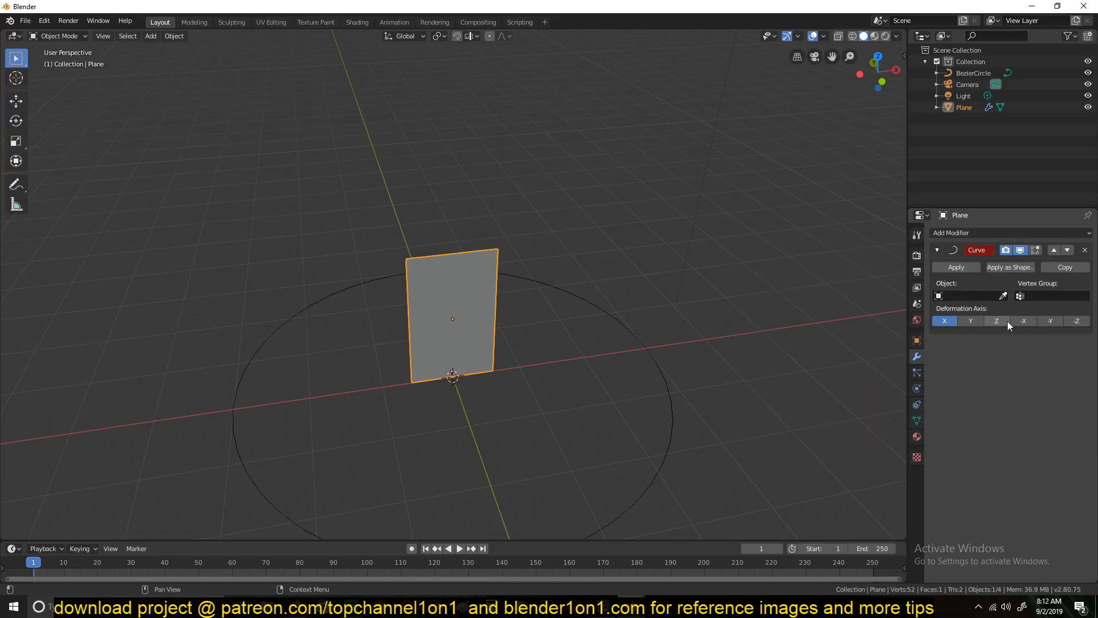
pyautogui.click(1003, 296)
pyautogui.click(630, 316)
pyautogui.moveTo(630, 316); pyautogui.dragTo(471, 339, button='middle')
pyautogui.click(568, 411)
pyautogui.moveTo(552, 417); pyautogui.dragTo(400, 419, button='middle')
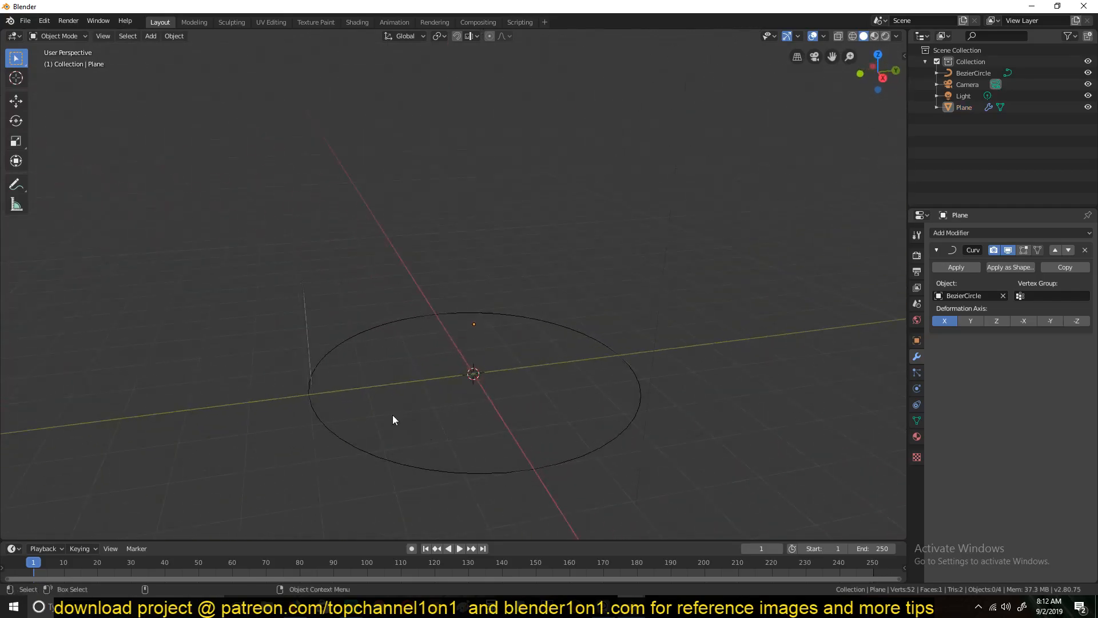
# - Move the plane along global X so it slides along the circle
pyautogui.click(484, 473)
pyautogui.moveTo(311, 436); pyautogui.dragTo(375, 387, button='middle')
pyautogui.click(351, 399)
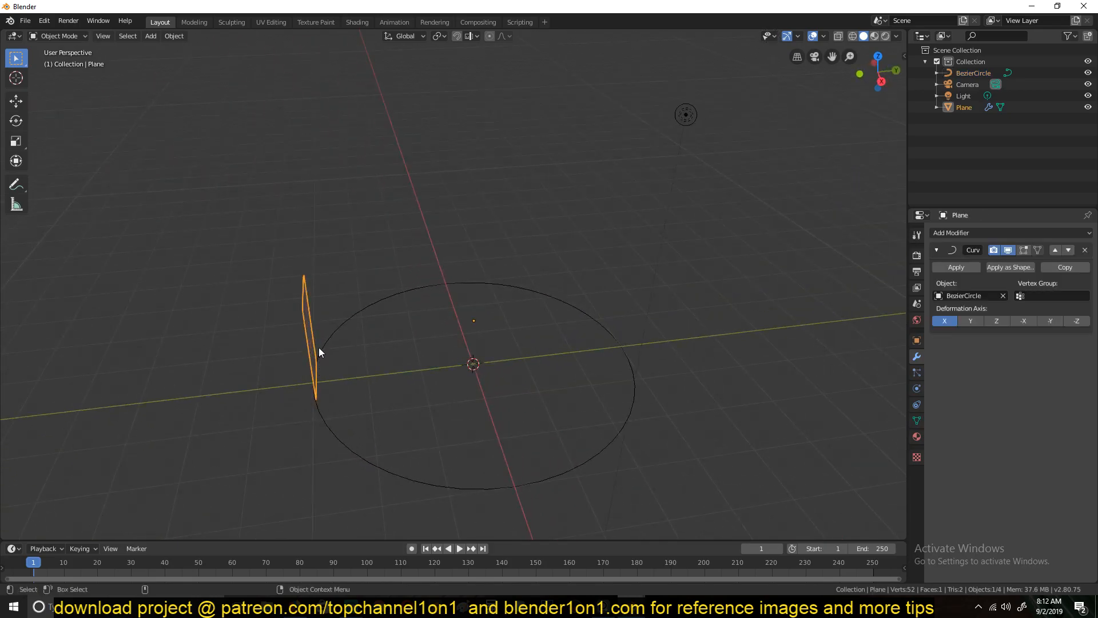
pyautogui.moveTo(319, 351); pyautogui.dragTo(277, 326, button='middle')
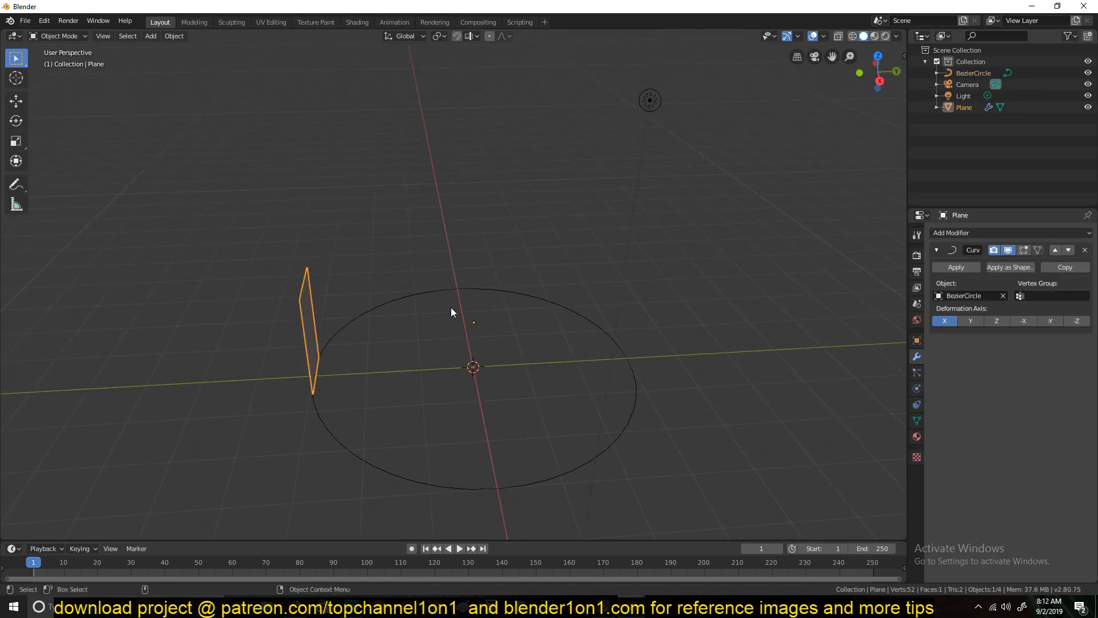
pyautogui.click(452, 292)
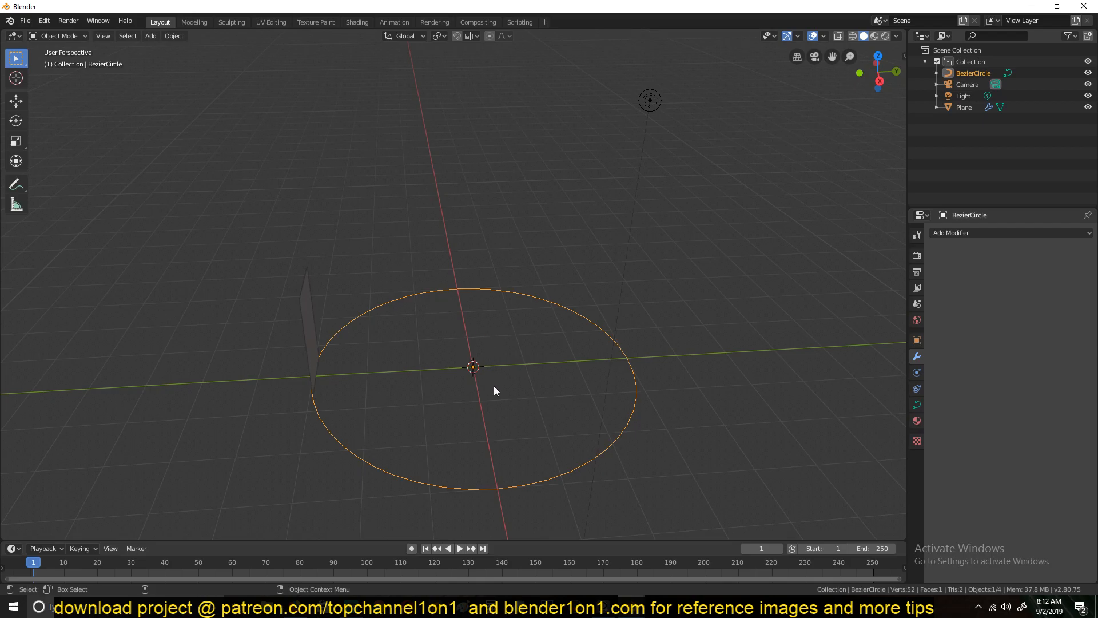
pyautogui.click(321, 342)
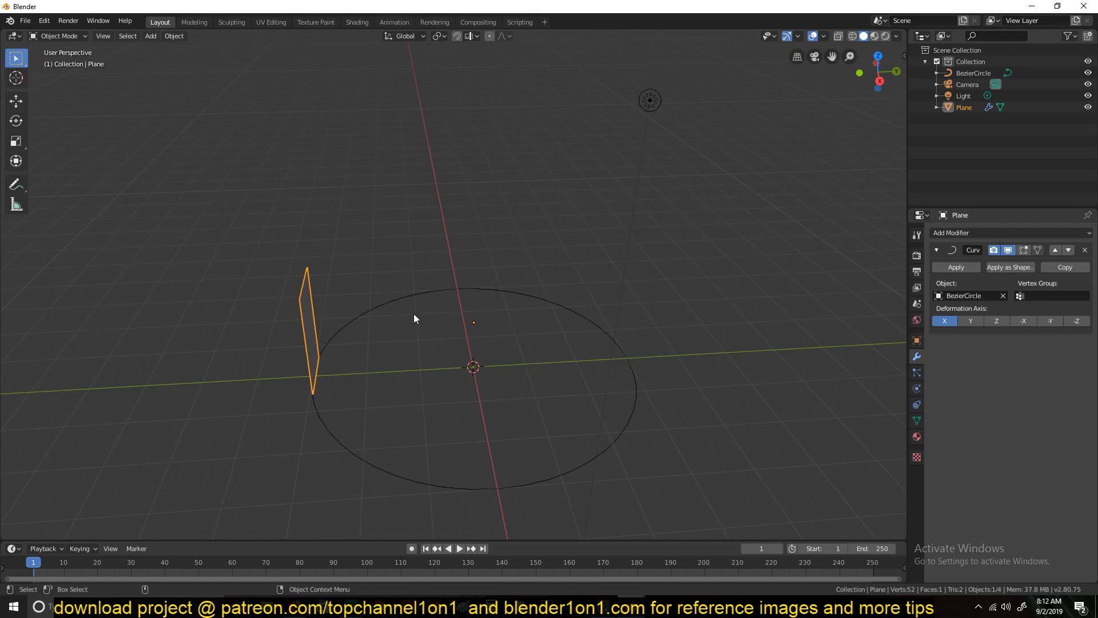
pyautogui.press('g')
pyautogui.press('x')
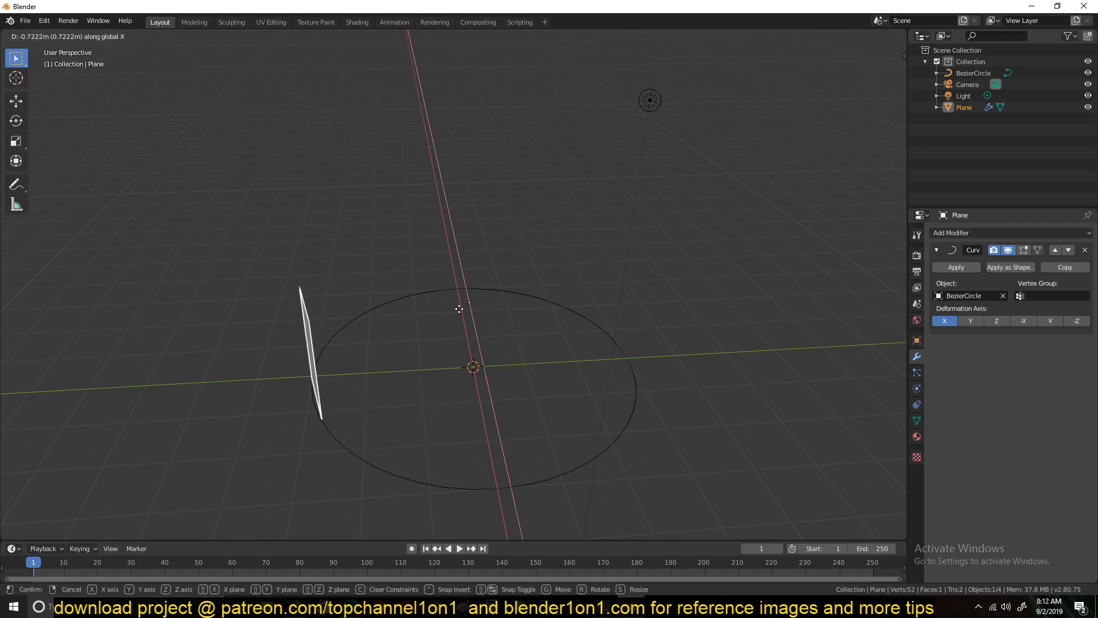
pyautogui.click(456, 298)
pyautogui.moveTo(458, 341)
pyautogui.mouseDown(button='middle')
pyautogui.moveTo(502, 326)
pyautogui.moveTo(440, 336)
pyautogui.mouseUp(button='middle')
# - Add an Array modifier to the plane and place it above the Curve modifier in the stack
pyautogui.scroll(3, 441, 336)
pyautogui.click(947, 250)
pyautogui.click(952, 233)
pyautogui.click(874, 262)
pyautogui.scroll(-2, 665, 298)
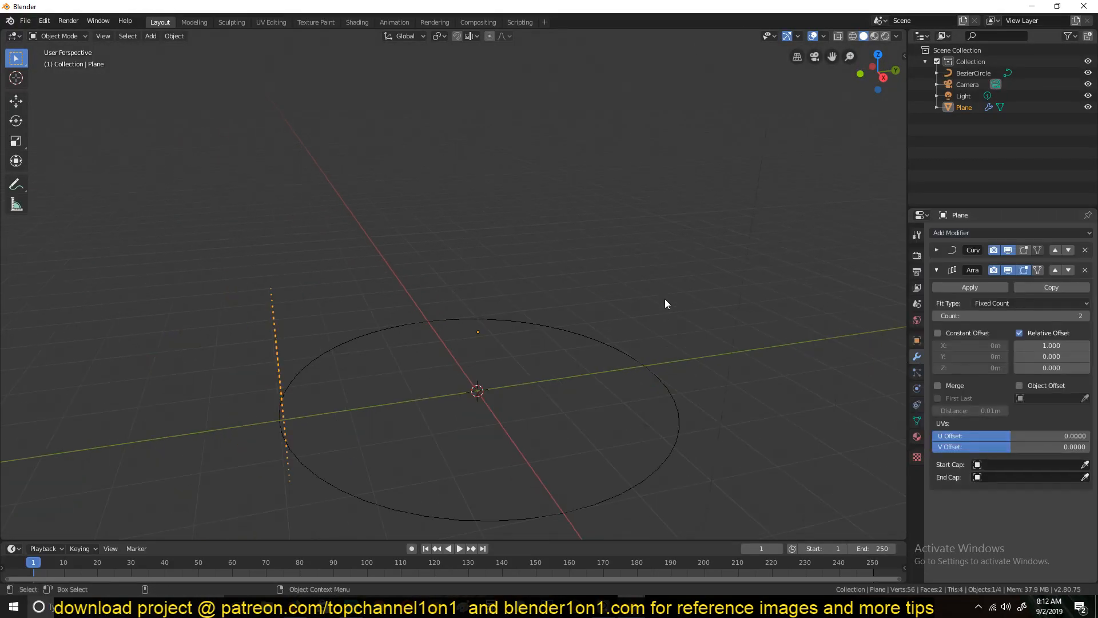
pyautogui.click(1052, 272)
# - Set the Array count to 16 so the copies close the ring
pyautogui.moveTo(973, 296); pyautogui.dragTo(1090, 296)
pyautogui.moveTo(602, 258); pyautogui.dragTo(720, 269, button='middle')
pyautogui.click(1085, 296)
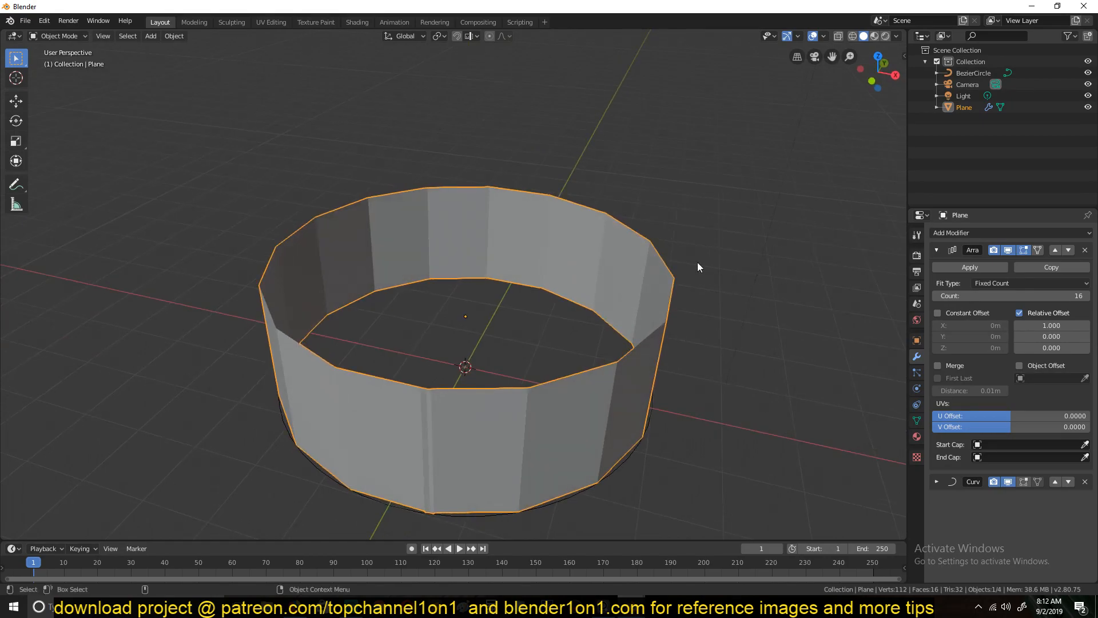
# - Scale the arrayed plane along X to about 0.995 so the first and last segments meet without overlapping
pyautogui.moveTo(615, 304); pyautogui.dragTo(497, 238, button='middle')
pyautogui.press('Tab')
pyautogui.press('Tab')
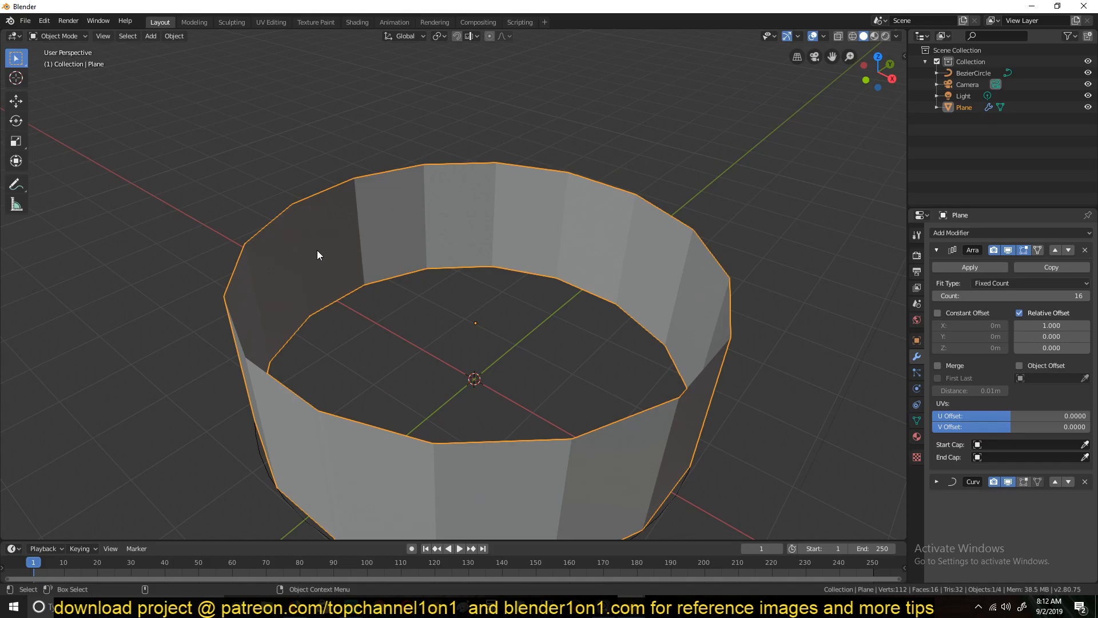
pyautogui.scroll(-3, 392, 295)
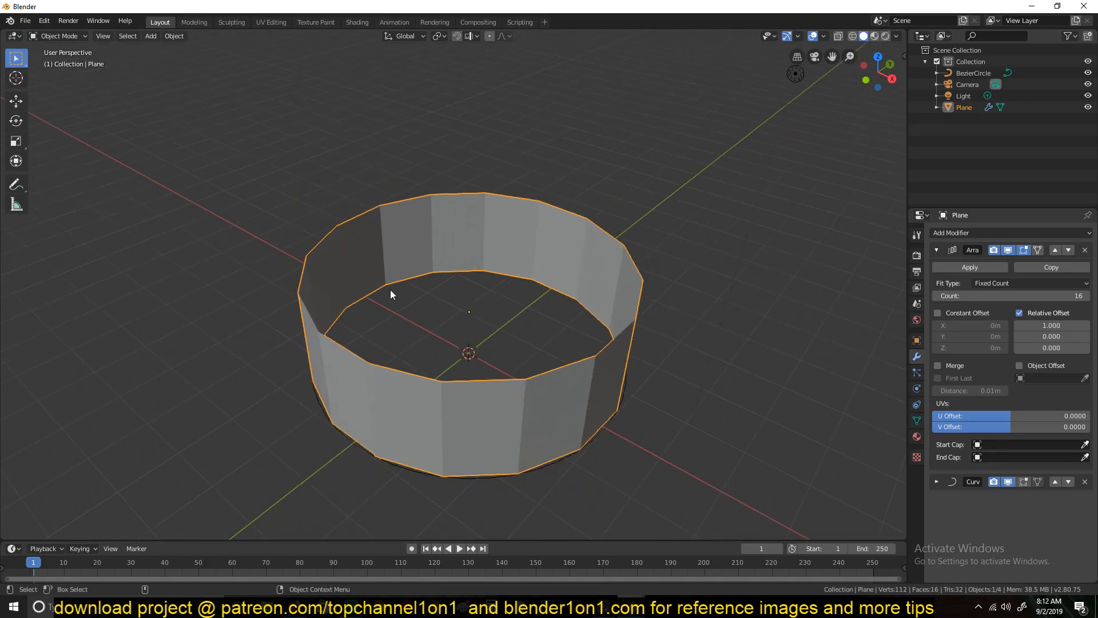
pyautogui.moveTo(355, 289); pyautogui.dragTo(512, 315, button='middle')
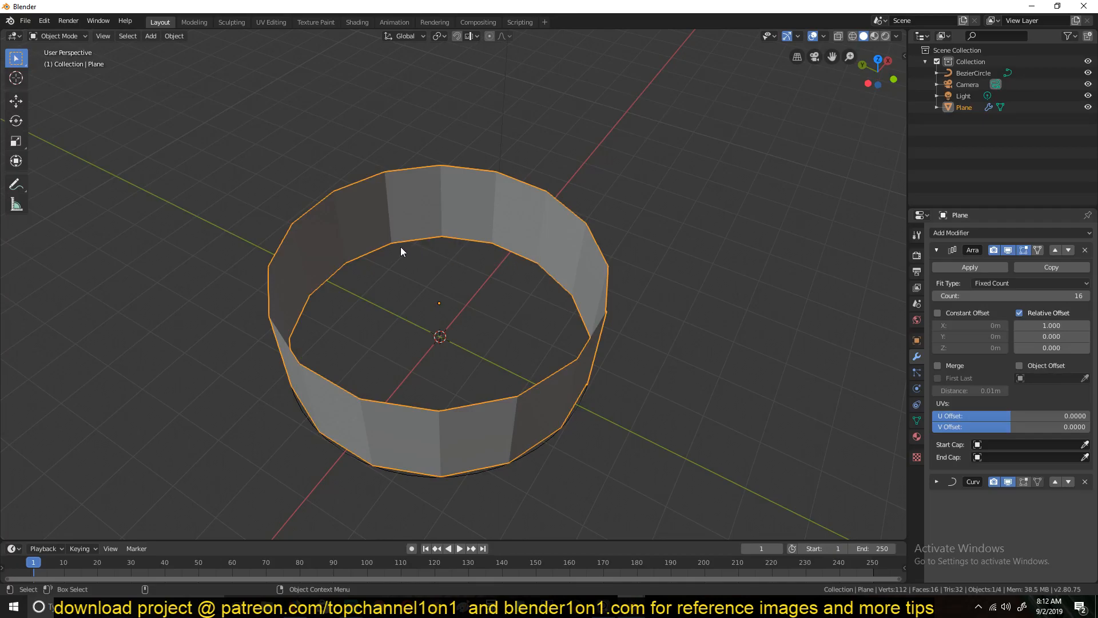
pyautogui.moveTo(445, 265); pyautogui.dragTo(516, 295, button='middle')
pyautogui.scroll(3, 516, 359)
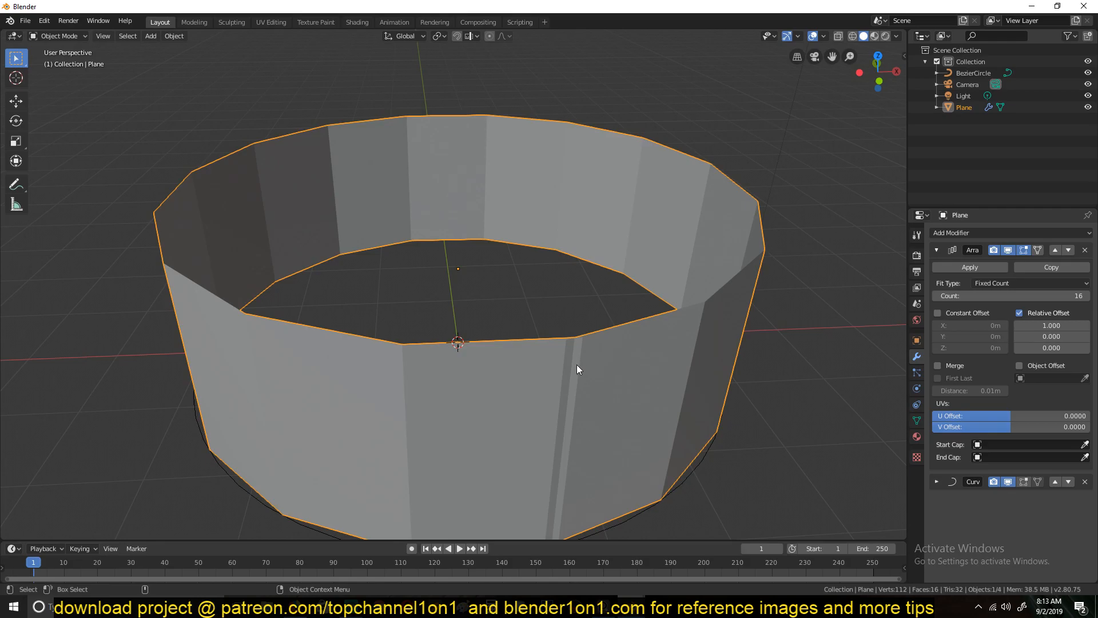
pyautogui.press('s')
pyautogui.press('x')
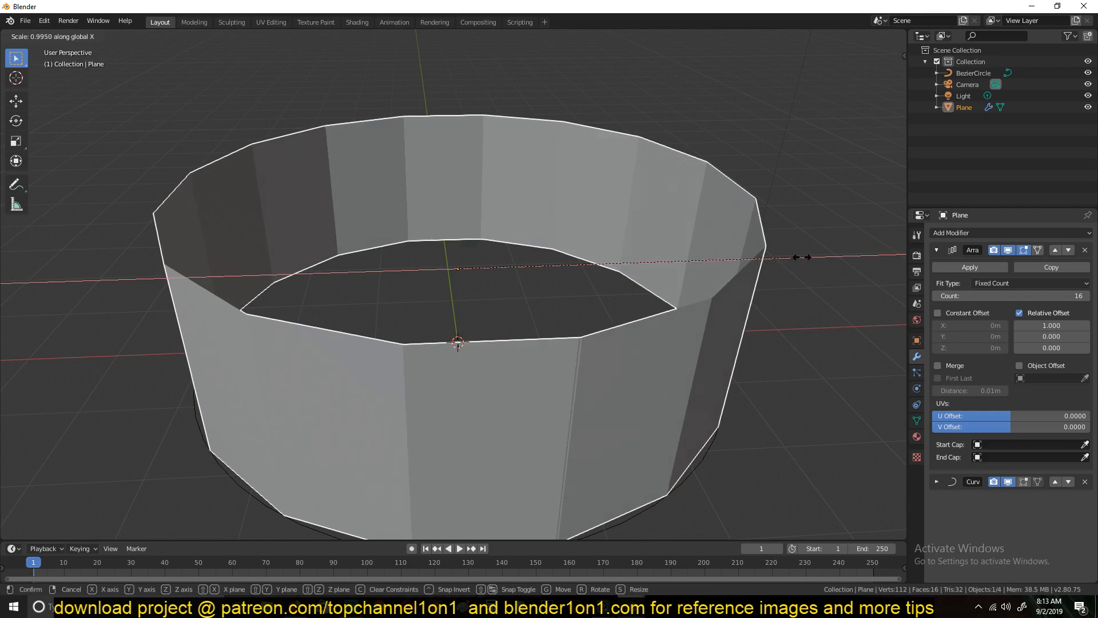
pyautogui.click(800, 264)
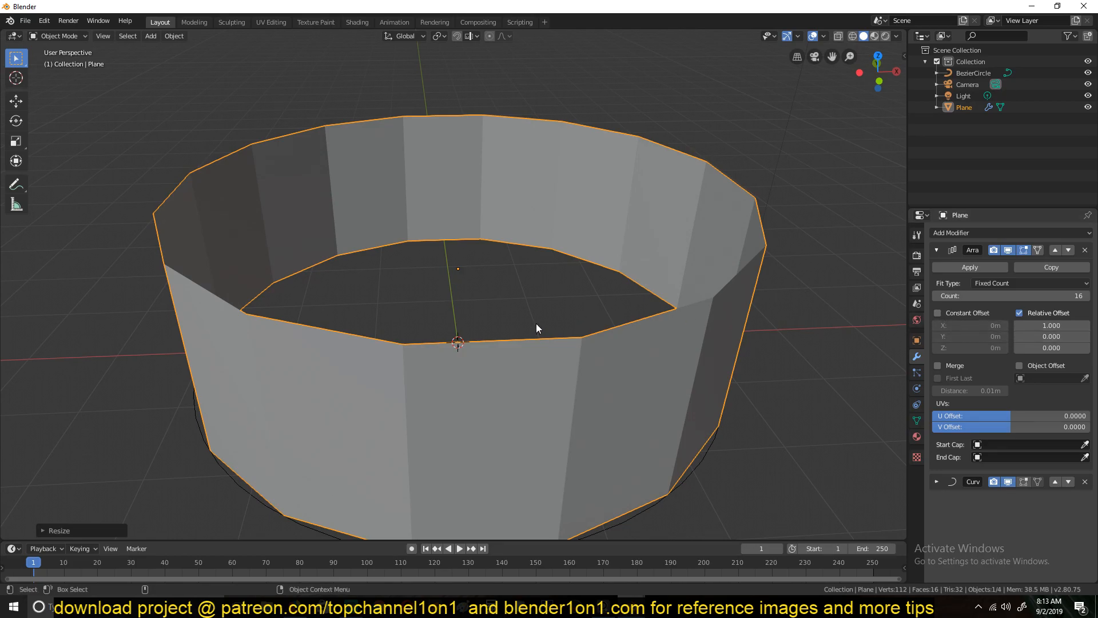
pyautogui.moveTo(500, 320)
pyautogui.mouseDown(button='middle')
pyautogui.moveTo(534, 364)
pyautogui.moveTo(509, 313)
pyautogui.mouseUp(button='middle')
pyautogui.moveTo(726, 360); pyautogui.dragTo(660, 306, button='middle')
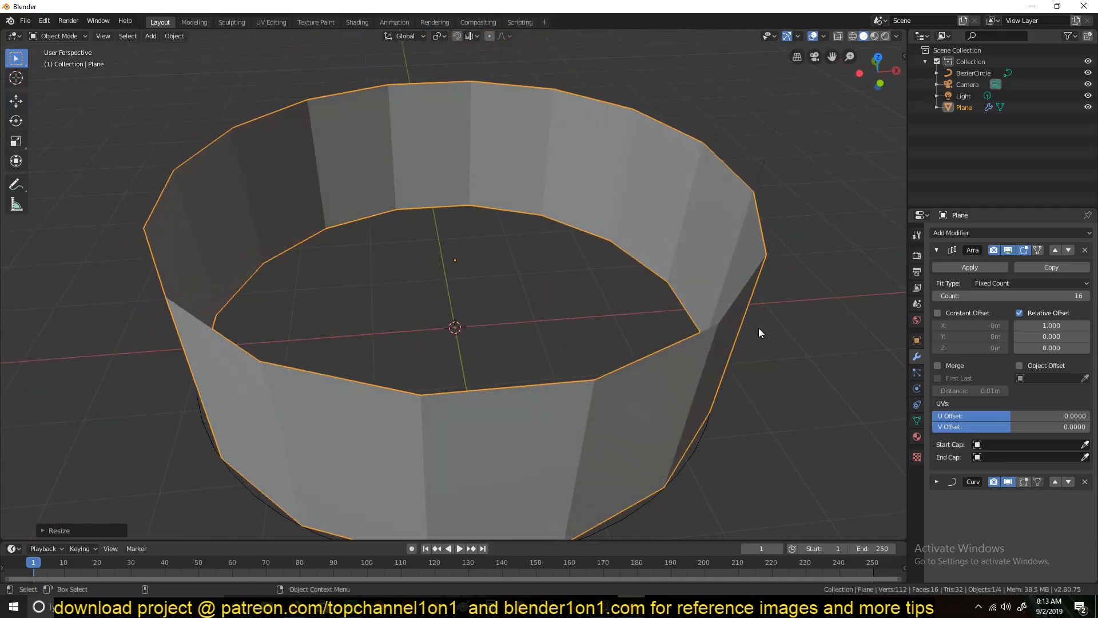
# - Hide the plane to inspect the Bezier circle alone, and unhide and reselect the plane
pyautogui.click(698, 362)
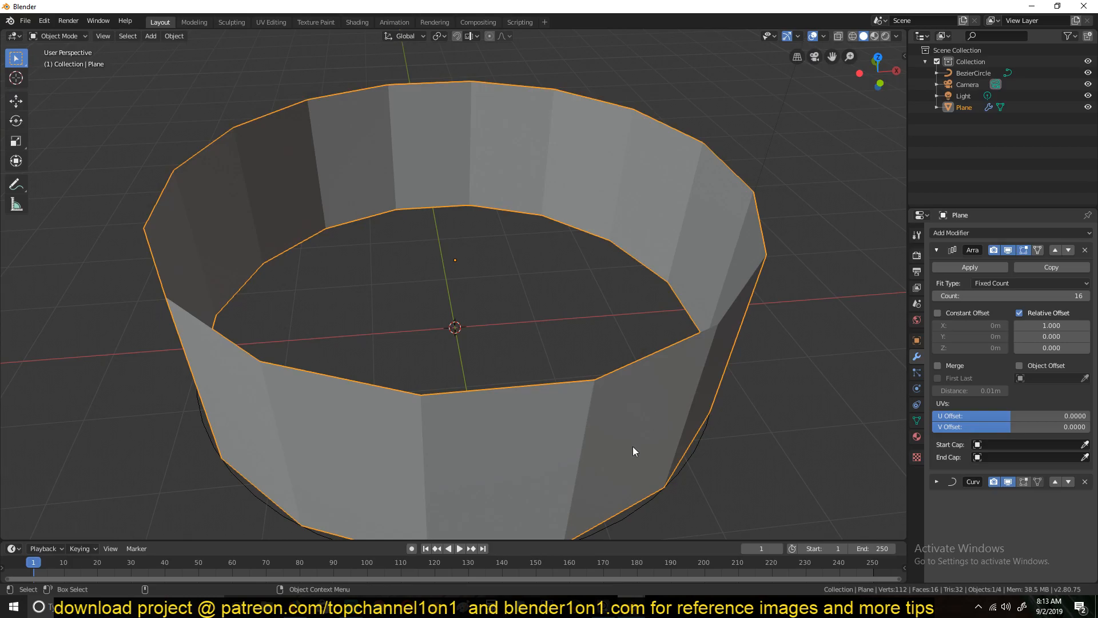
pyautogui.press('h')
pyautogui.click(712, 373)
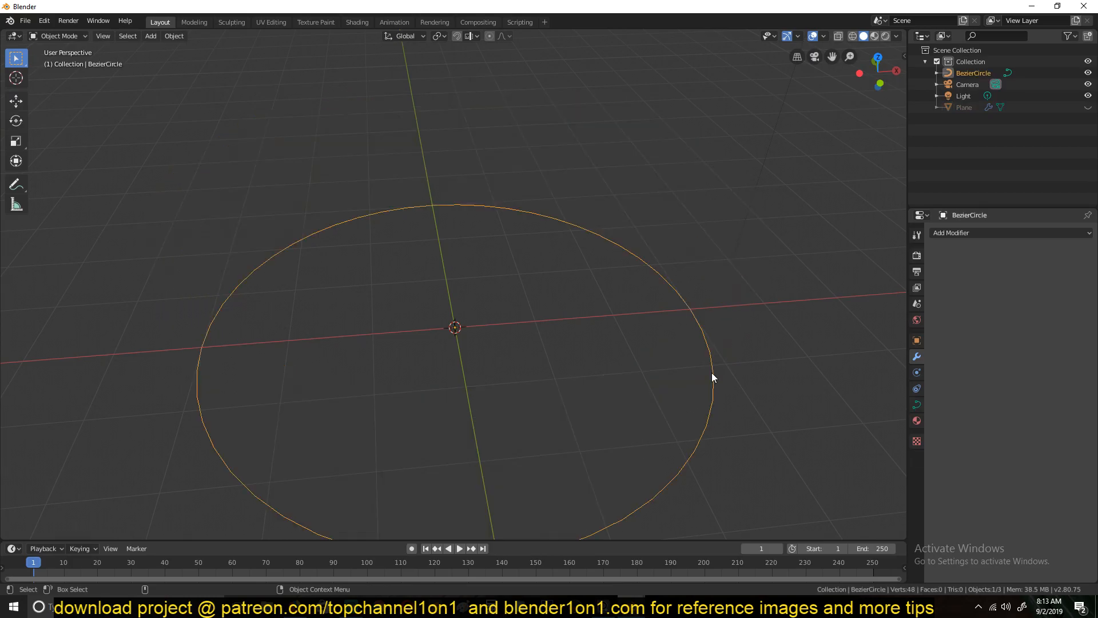
pyautogui.hotkey('alt', 'h')
pyautogui.click(694, 198)
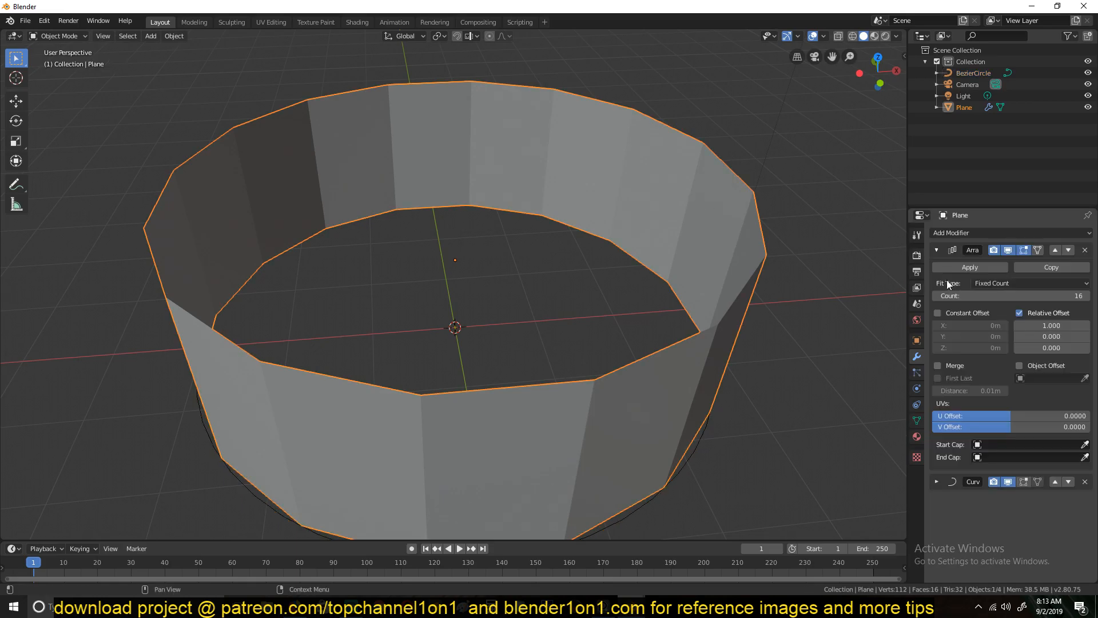
# - Try the Curve modifier's other deformation axes in turn: Y, Z, -X, -Y and -Z
pyautogui.click(937, 250)
pyautogui.click(937, 270)
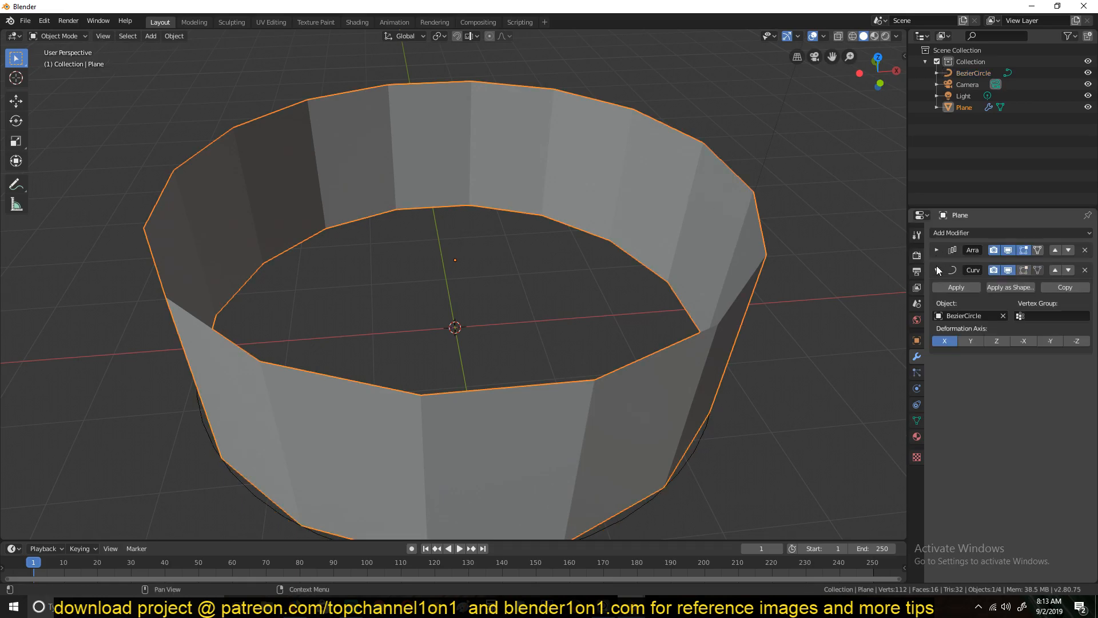
pyautogui.click(963, 337)
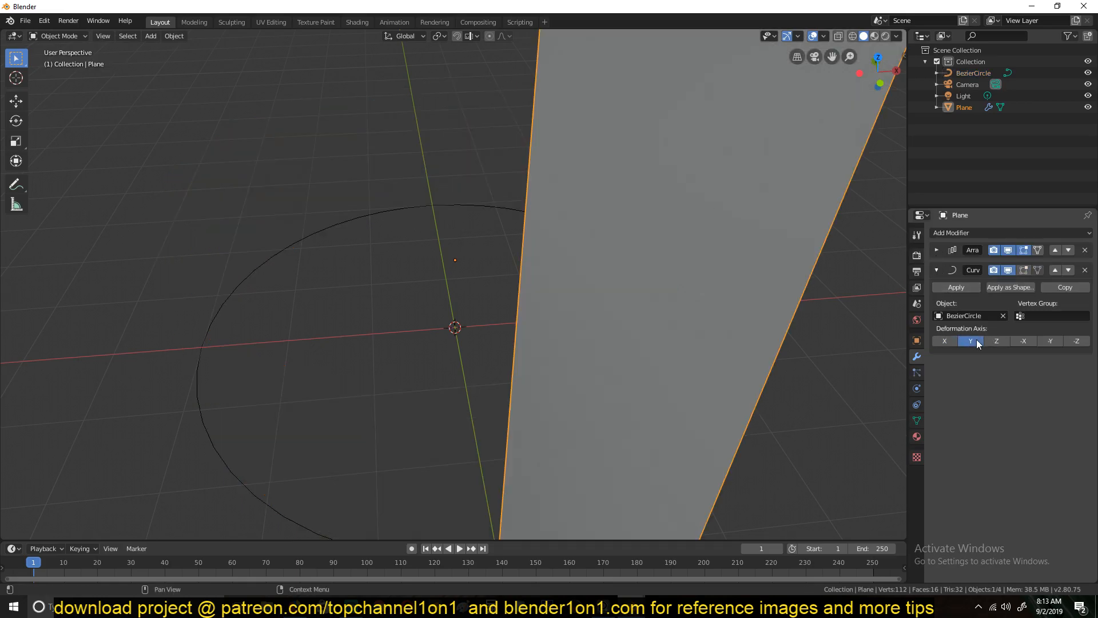
pyautogui.click(1004, 338)
pyautogui.click(1028, 340)
pyautogui.scroll(-3, 738, 288)
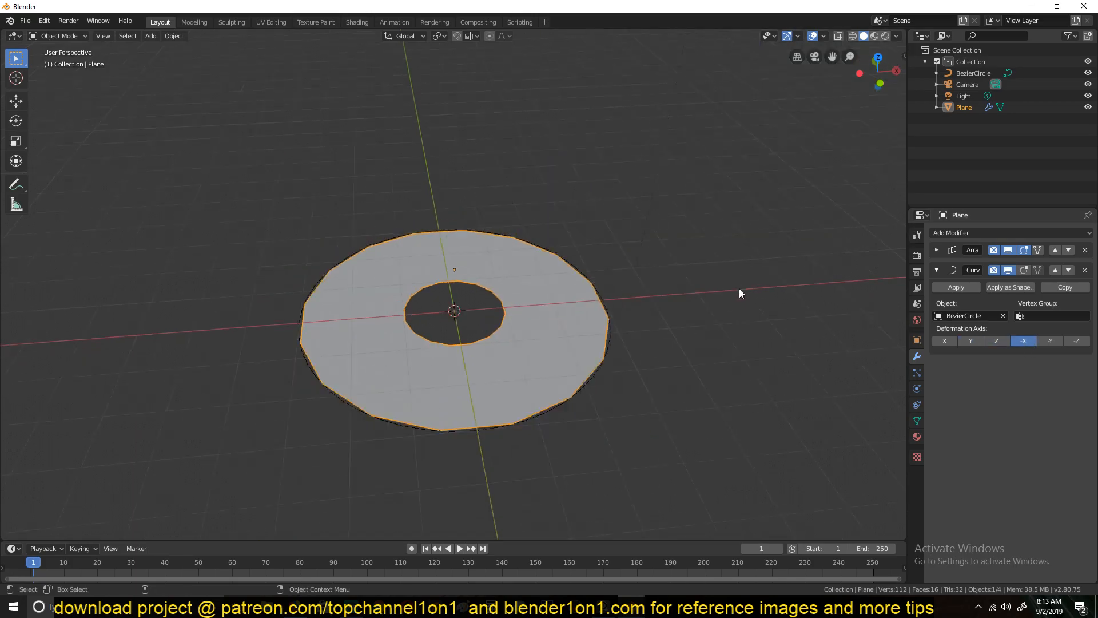
pyautogui.click(1044, 338)
pyautogui.click(1079, 341)
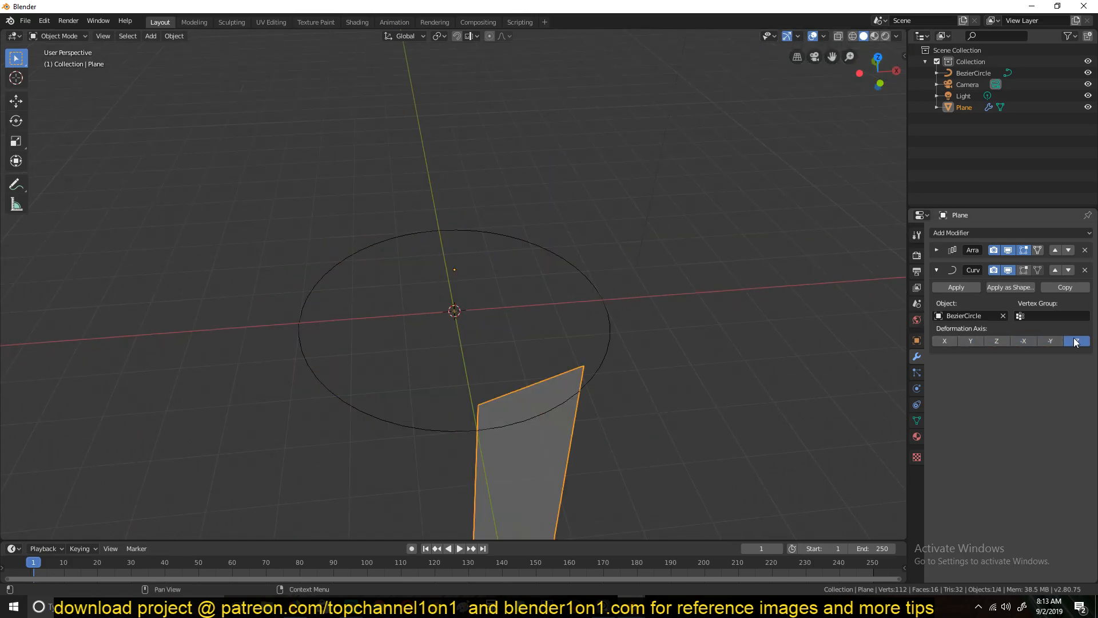
# - Set the Curve modifier's deformation axis back to X and inspect the closed ring
pyautogui.click(961, 341)
pyautogui.click(949, 339)
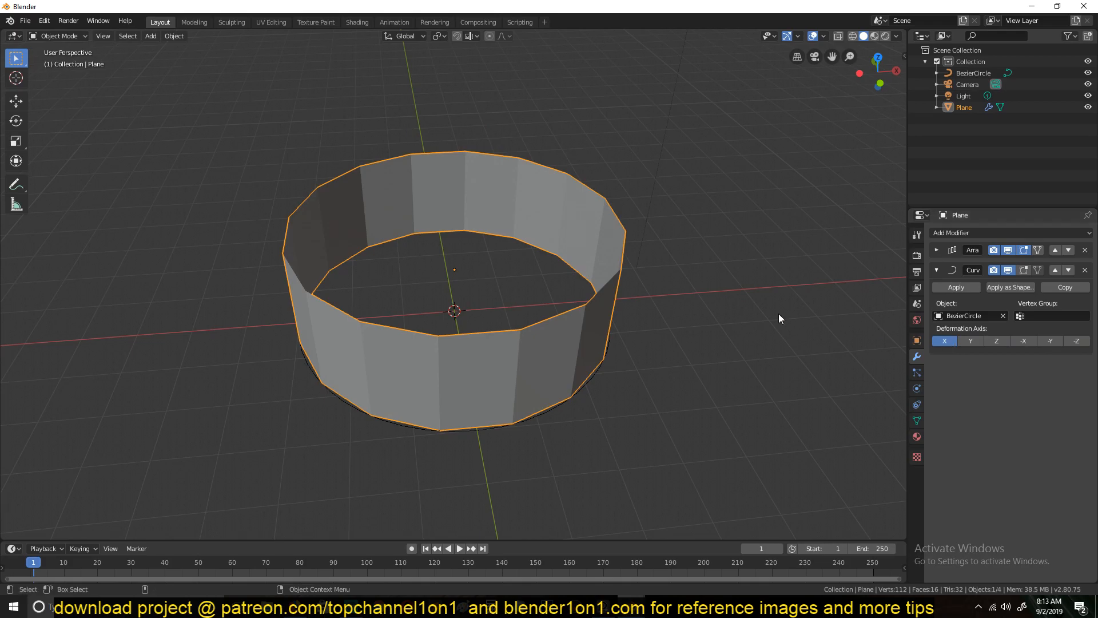
pyautogui.moveTo(541, 294); pyautogui.dragTo(462, 238, button='middle')
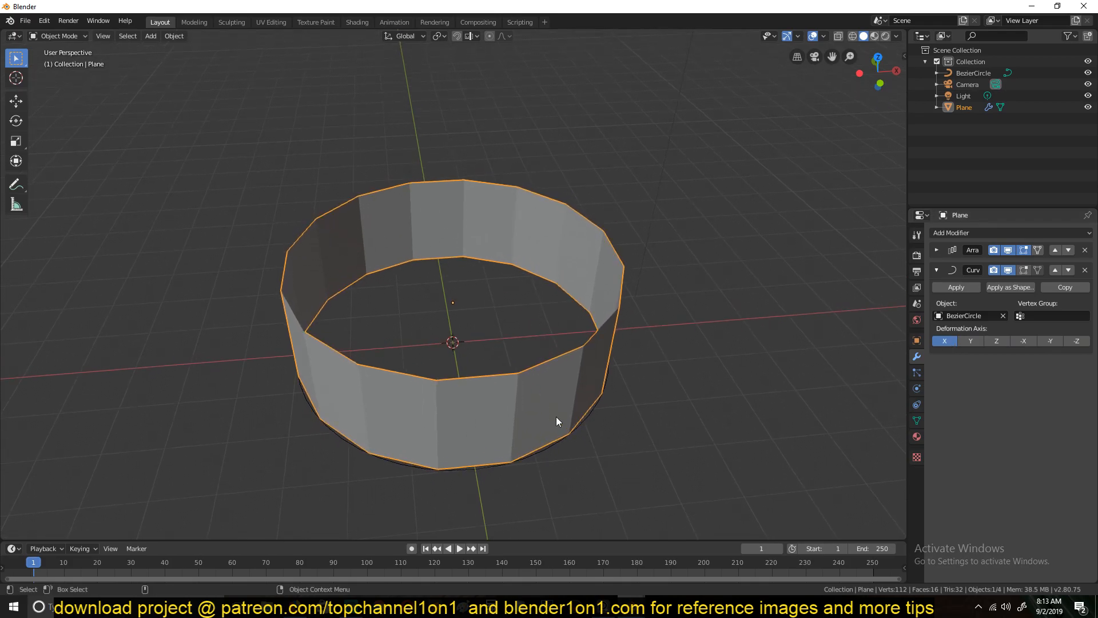
pyautogui.scroll(3, 505, 337)
pyautogui.moveTo(506, 337); pyautogui.dragTo(530, 291, button='middle')
pyautogui.scroll(-3, 477, 321)
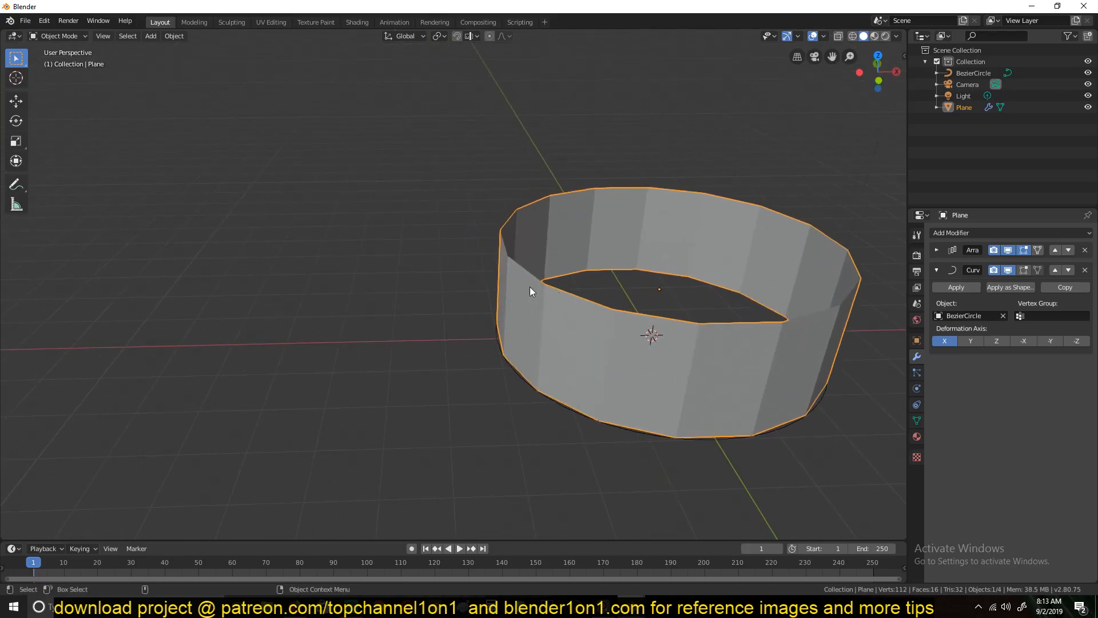
# - Make a linked duplicate of the plane and move it about 8.8 m along negative X
pyautogui.press('Tab')
pyautogui.press('Tab')
pyautogui.press('Tab')
pyautogui.press('Tab')
pyautogui.scroll(-2, 595, 249)
pyautogui.keyDown('shift'); pyautogui.moveTo(596, 249); pyautogui.dragTo(655, 253, button='middle'); pyautogui.keyUp('shift')
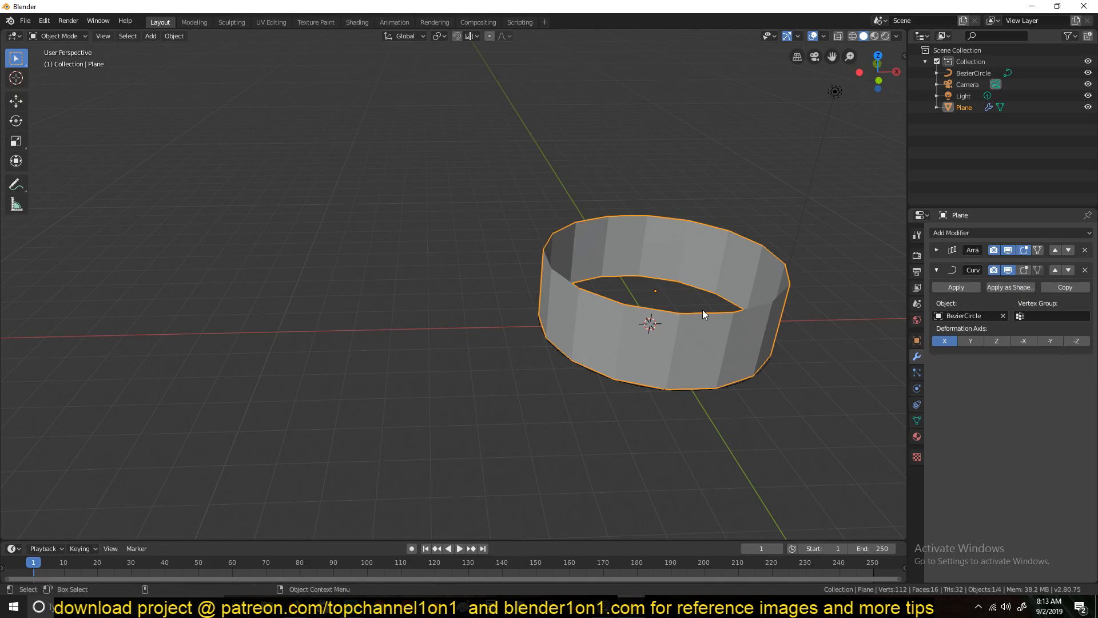
pyautogui.hotkey('shift', 'd')
pyautogui.press('x')
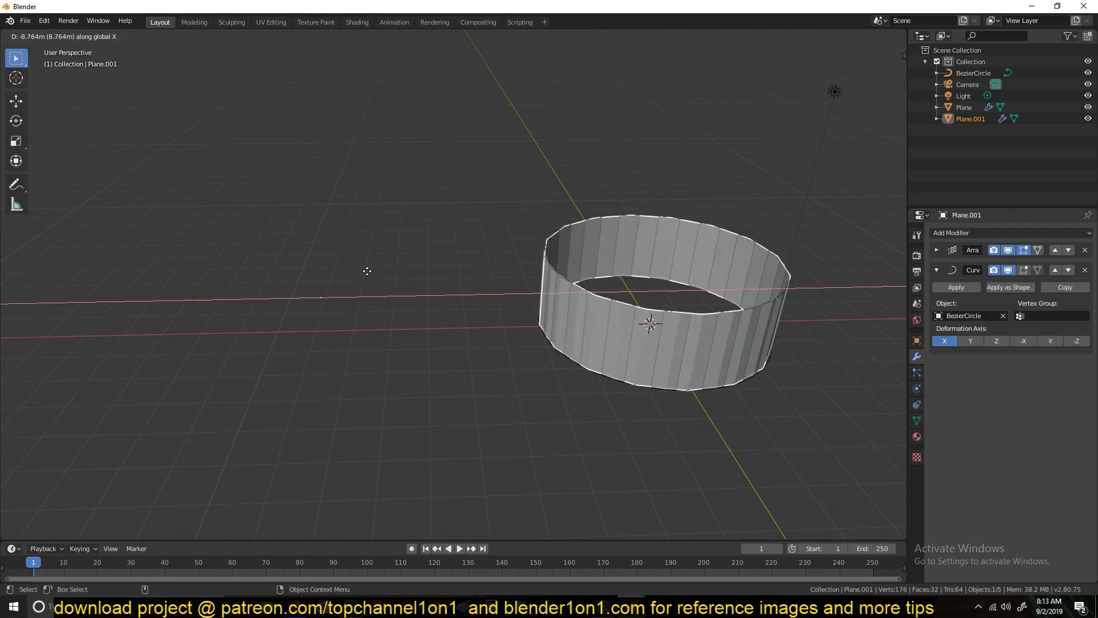
pyautogui.click(367, 271)
# - Remove the Array and Curve modifiers from the duplicate so it stands alone as a single flat wall segment
pyautogui.click(1084, 250)
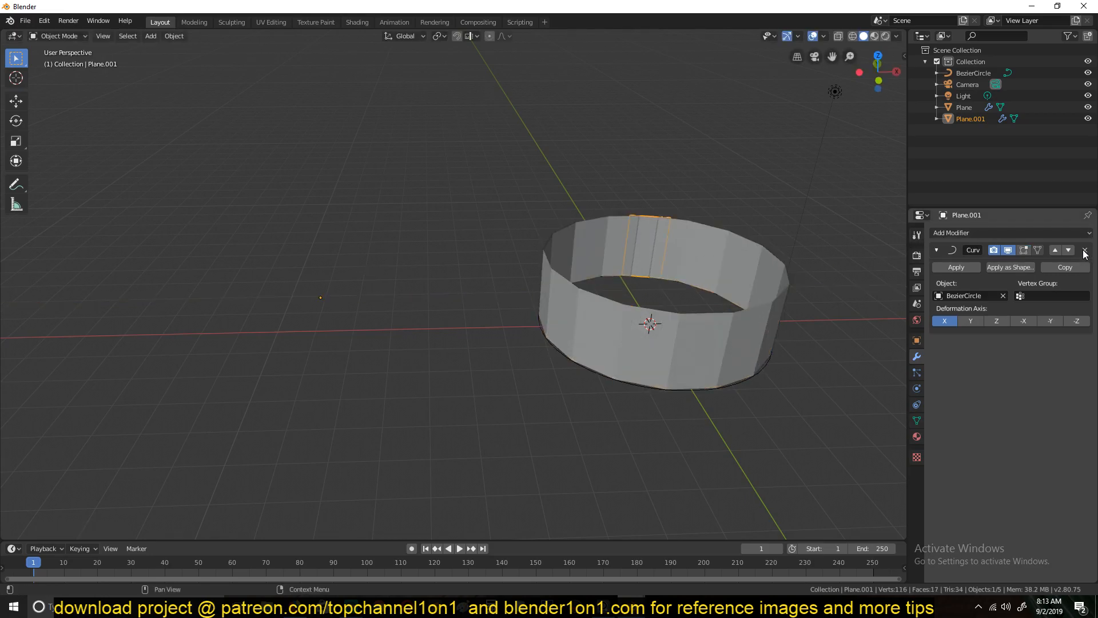
pyautogui.click(1084, 251)
pyautogui.moveTo(596, 263); pyautogui.dragTo(456, 305, button='middle')
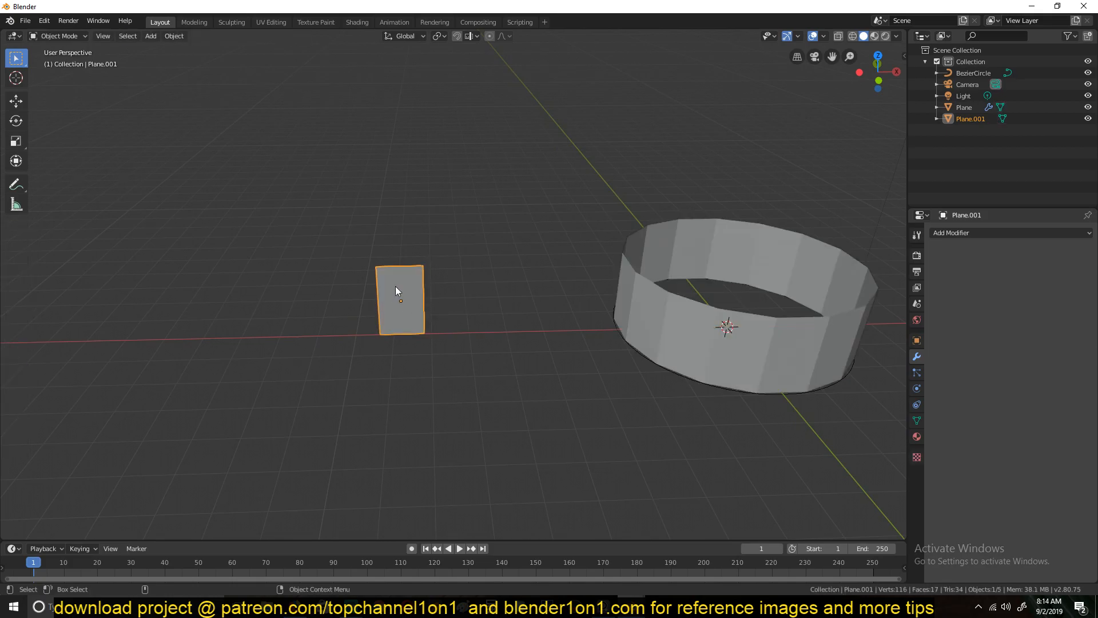
pyautogui.scroll(2, 449, 295)
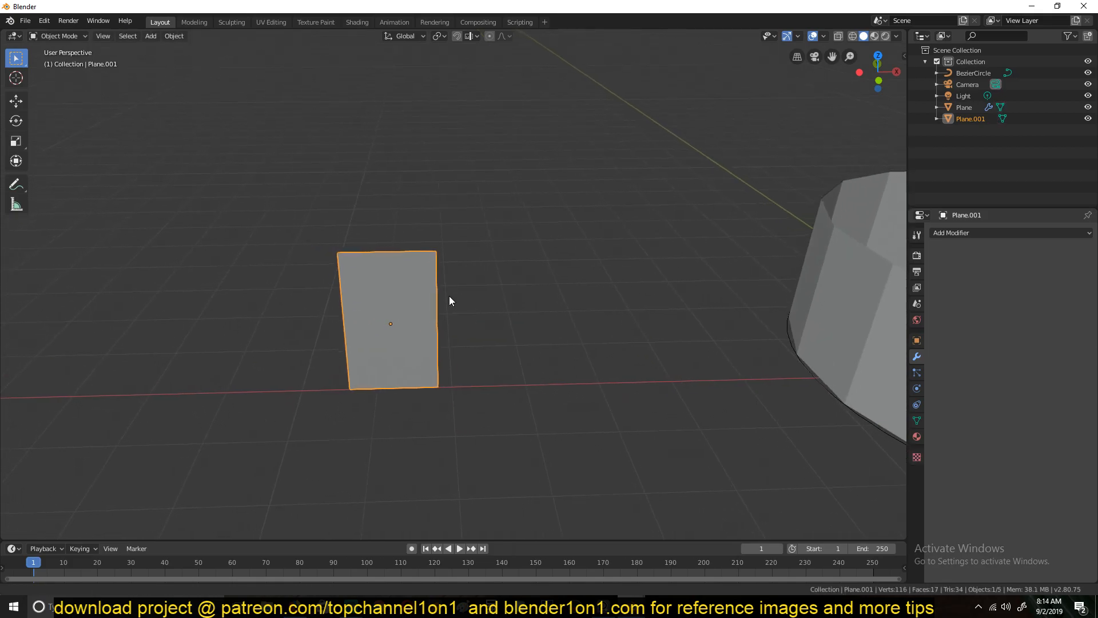
pyautogui.press('Tab')
pyautogui.keyDown('shift'); pyautogui.moveTo(430, 301); pyautogui.dragTo(290, 287, button='middle'); pyautogui.keyUp('shift')
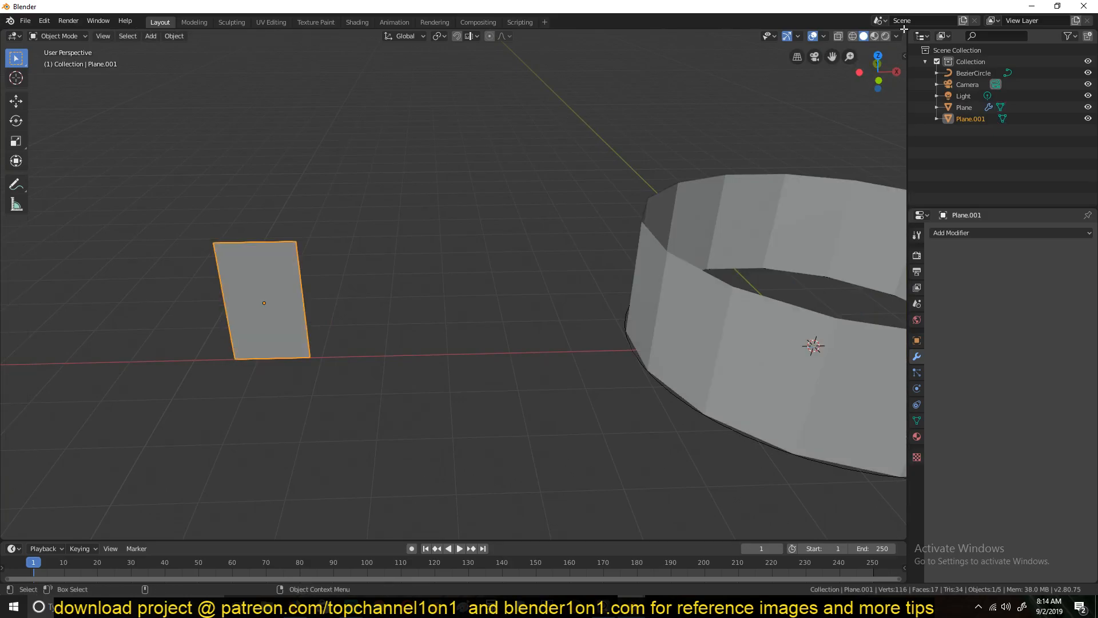
# - Split the 3D viewport into two side-by-side views and frame the ring in the second one
pyautogui.moveTo(902, 30); pyautogui.dragTo(511, 51)
pyautogui.press('KP_1')
pyautogui.keyDown('shift'); pyautogui.moveTo(707, 192); pyautogui.dragTo(830, 278, button='middle'); pyautogui.keyUp('shift')
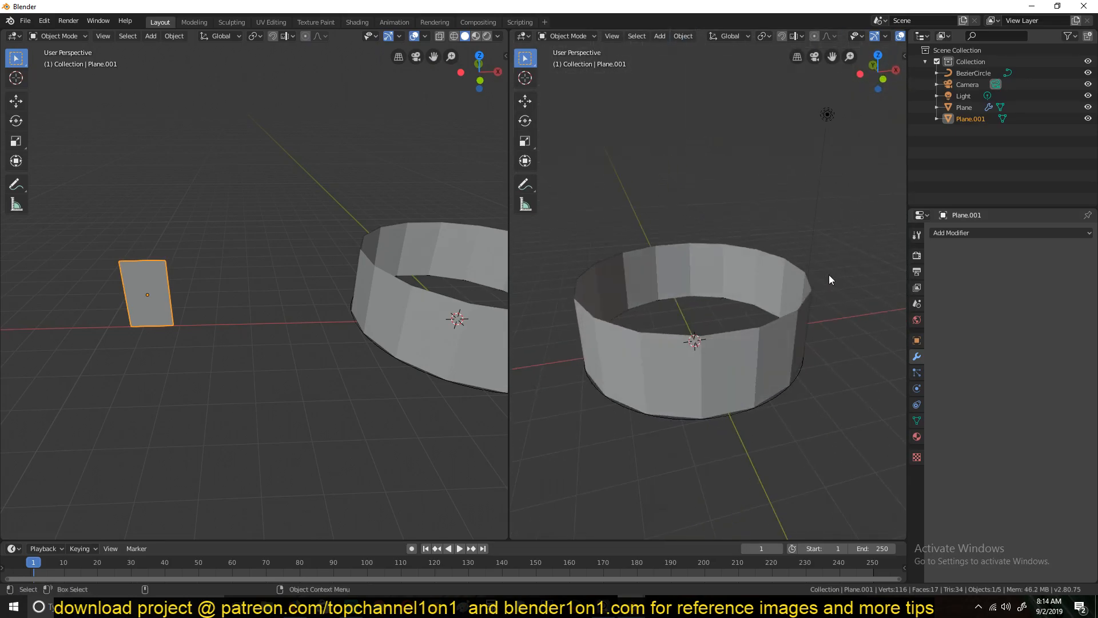
# - Add a centred vertical loop cut to the duplicate plane
pyautogui.moveTo(416, 290); pyautogui.dragTo(267, 237, button='middle')
pyautogui.press('KP_Decimal')
pyautogui.press('Tab')
pyautogui.hotkey('ctrl', 'r')
pyautogui.click(304, 135)
pyautogui.rightClick(345, 159)
# - Bevel the centre edge with two segments, widening it until only narrow strips remain along both sides of the plane
pyautogui.hotkey('ctrl', 'b')
pyautogui.rightClick(393, 222)
pyautogui.hotkey('ctrl', 'b')
pyautogui.scroll(-2, 468, 209)
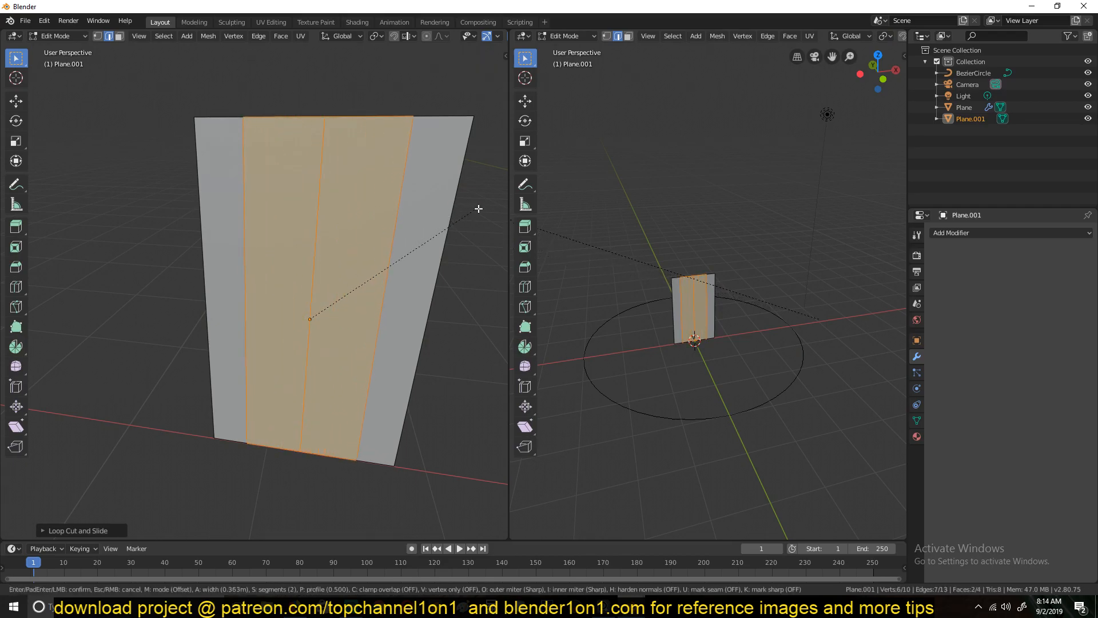
pyautogui.click(499, 209)
# - Add a horizontal loop cut near the plane's upper edge and move it slightly down
pyautogui.hotkey('ctrl', 'r')
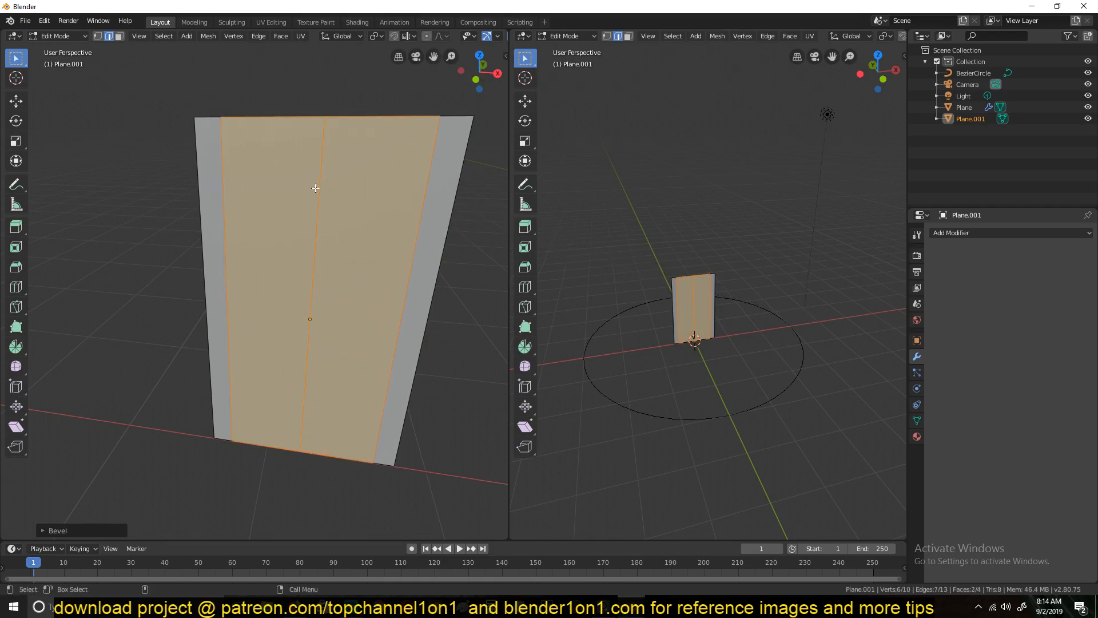
pyautogui.click(318, 203)
pyautogui.click(375, 64)
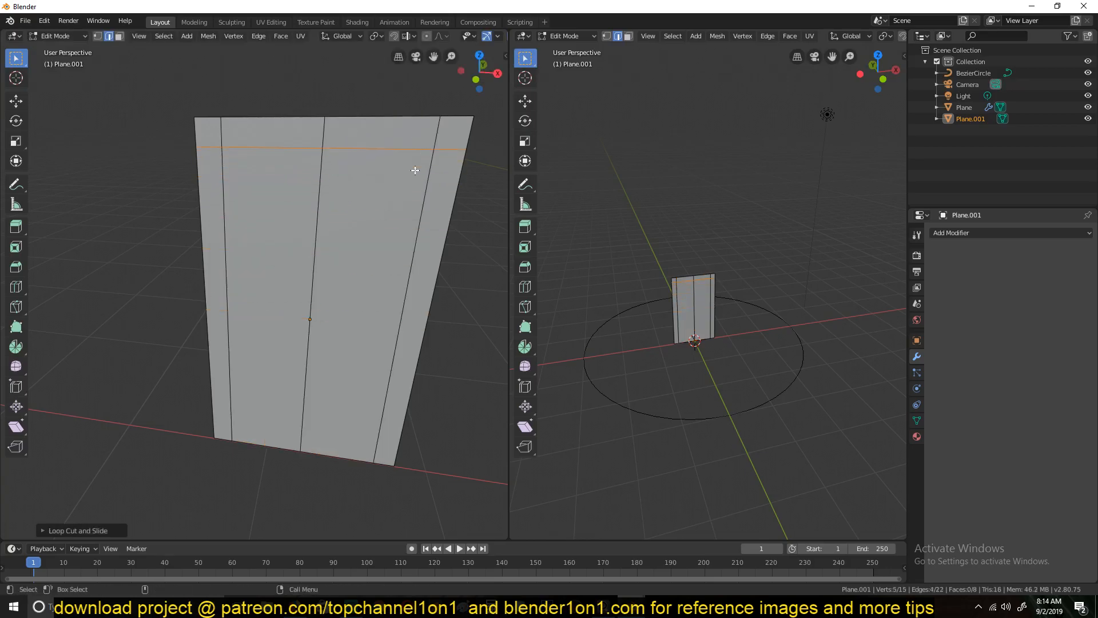
pyautogui.press('g')
pyautogui.press('z')
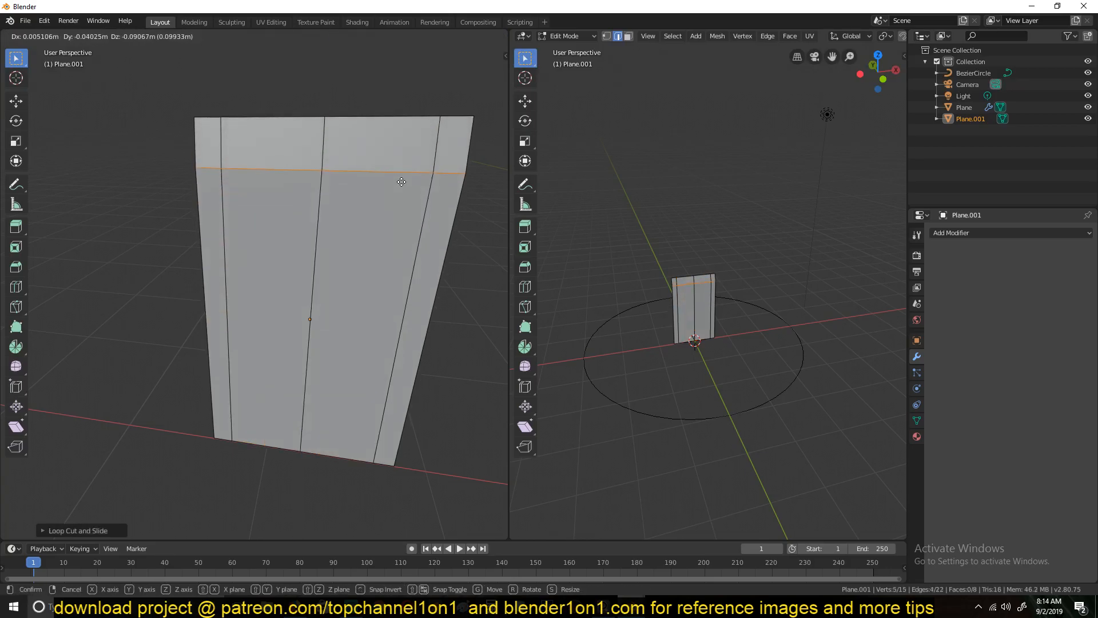
pyautogui.click(404, 199)
# - Delete the two large middle faces below the horizontal cut to open a doorway
pyautogui.press('3')
pyautogui.click(380, 228)
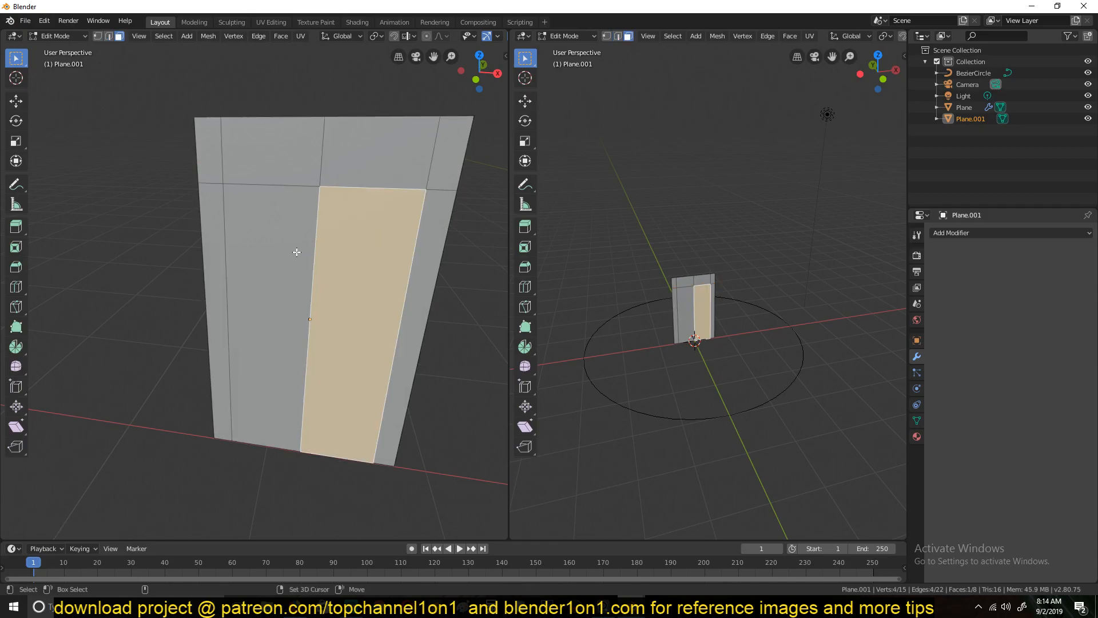
pyautogui.keyDown('shift'); pyautogui.click(292, 252); pyautogui.keyUp('shift')
pyautogui.press('x')
pyautogui.click(291, 255)
# - Bevel the opening's two upper corner vertices into a rounded arch that meets at the centre, and check the arched ring
pyautogui.press('1')
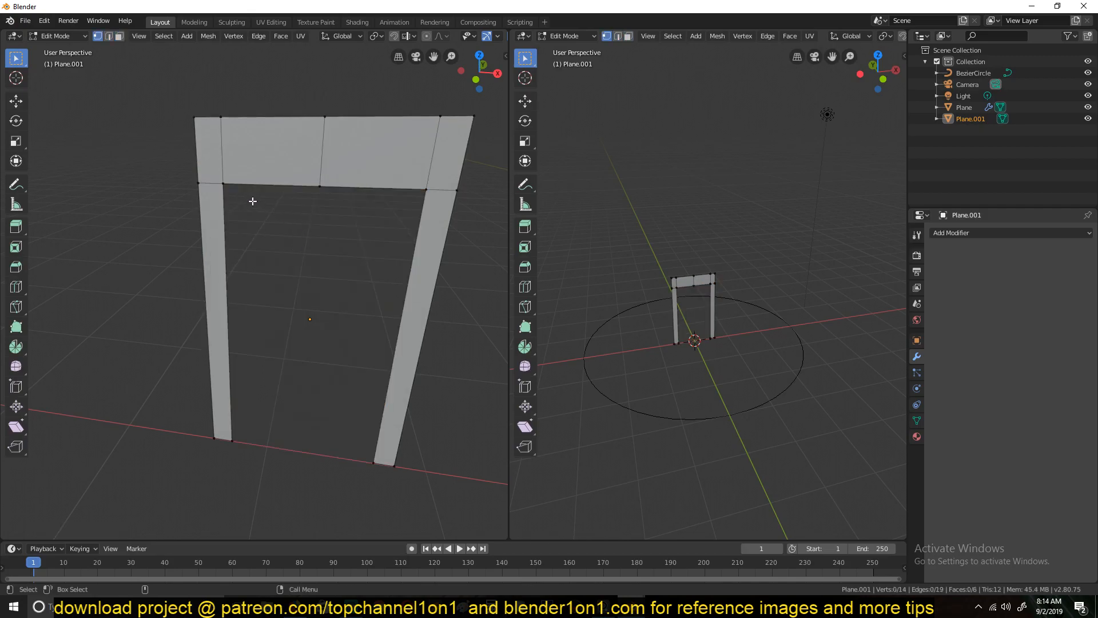
pyautogui.click(426, 190)
pyautogui.keyDown('shift'); pyautogui.click(266, 193); pyautogui.keyUp('shift')
pyautogui.hotkey('ctrl', 'shift', 'b')
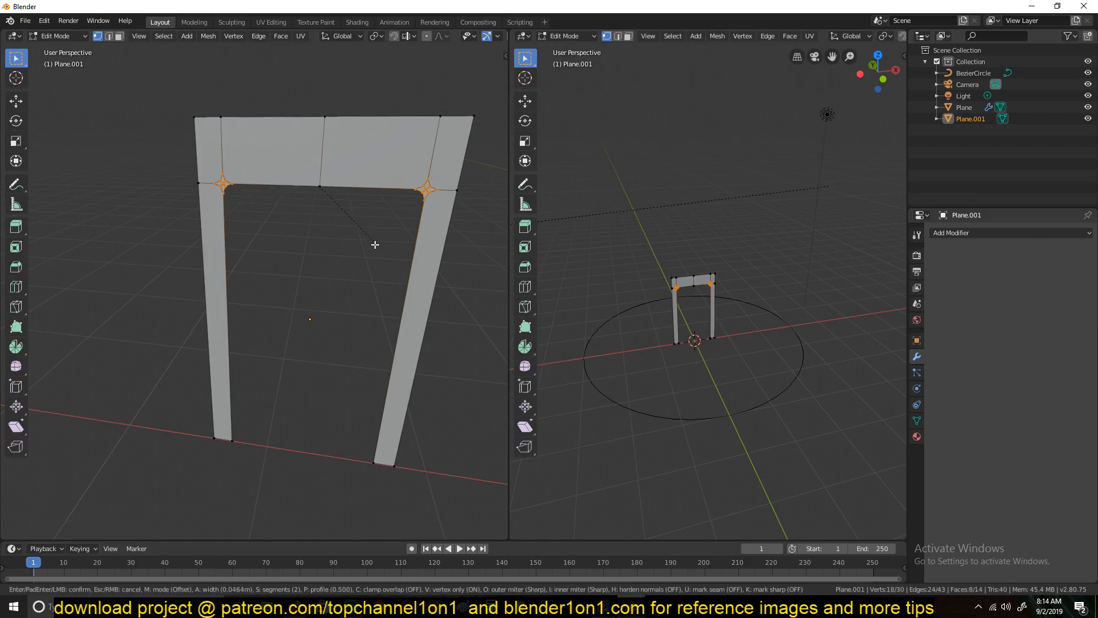
pyautogui.click(382, 340)
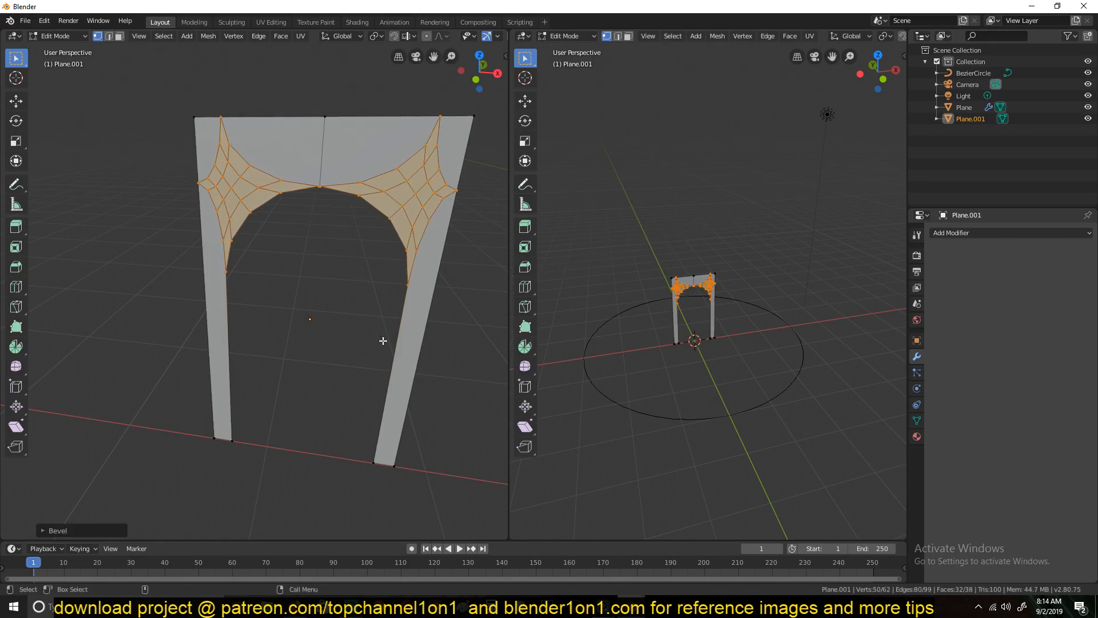
pyautogui.press('Tab')
pyautogui.moveTo(615, 297); pyautogui.dragTo(829, 276, button='middle')
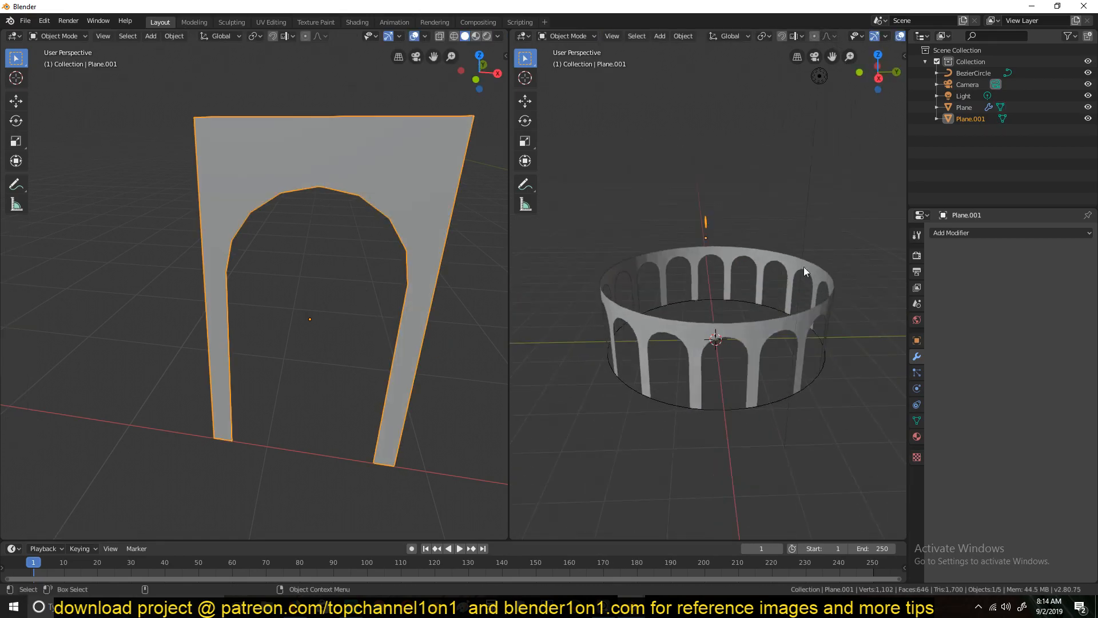
pyautogui.moveTo(415, 214); pyautogui.dragTo(311, 281, button='middle')
# - Delete the vertices of the arch's left half in front view, keeping the centre vertices
pyautogui.press('Tab')
pyautogui.scroll(3, 363, 280)
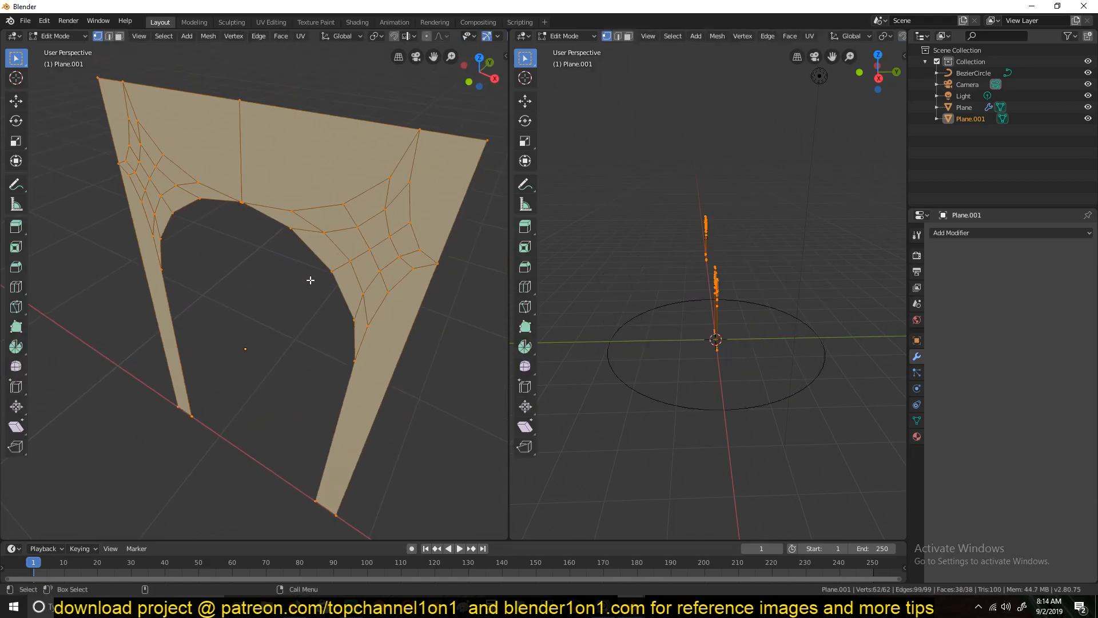
pyautogui.press('KP_1')
pyautogui.hotkey('alt', 'a')
pyautogui.scroll(-3, 130, 166)
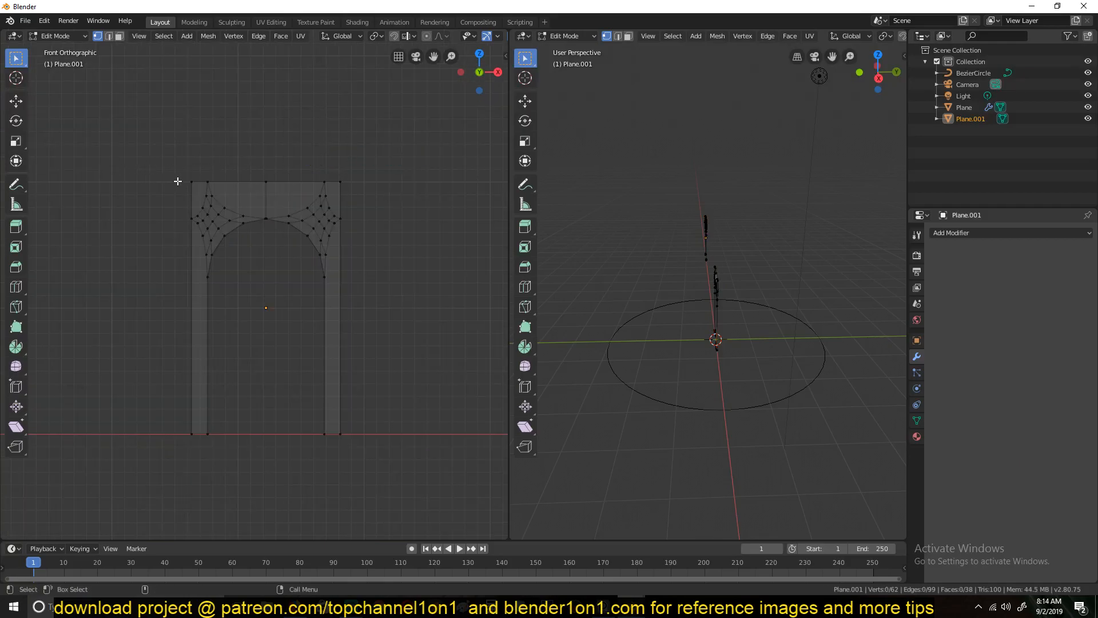
pyautogui.moveTo(119, 137); pyautogui.dragTo(269, 457)
pyautogui.press('x')
pyautogui.click(275, 248)
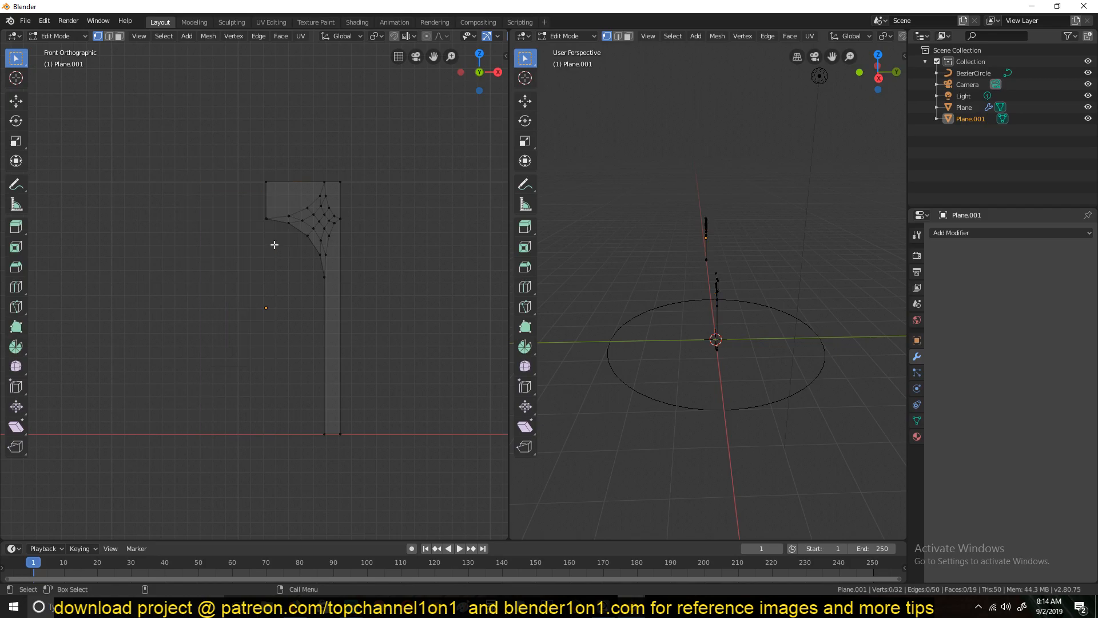
# - Add a Mirror modifier on the X axis to the half arch
pyautogui.press('Tab')
pyautogui.click(1010, 233)
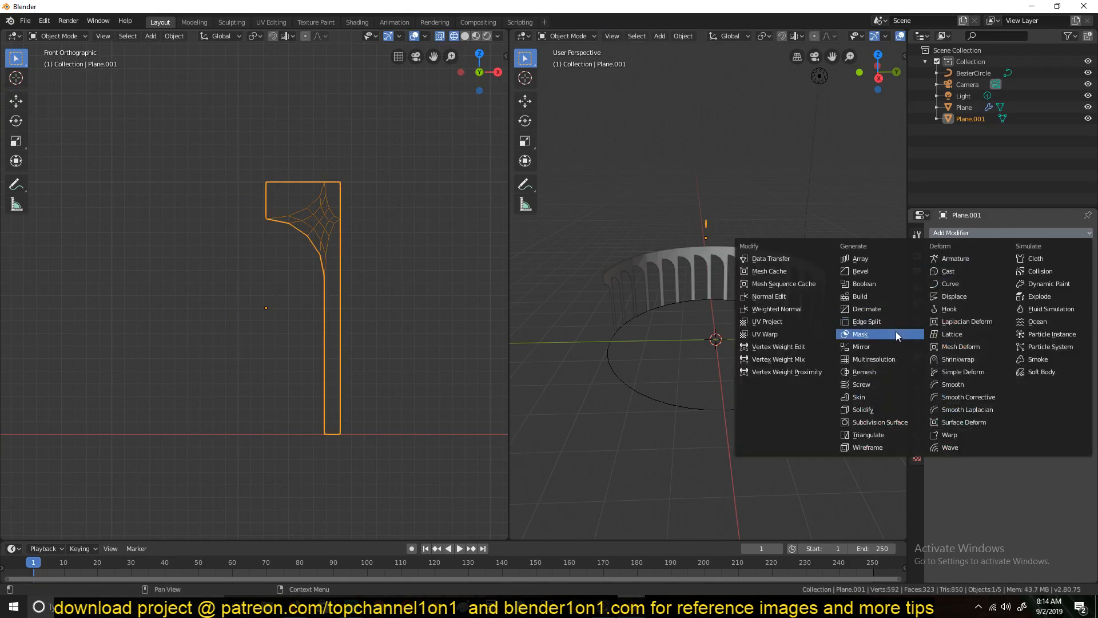
pyautogui.click(891, 348)
pyautogui.click(645, 266)
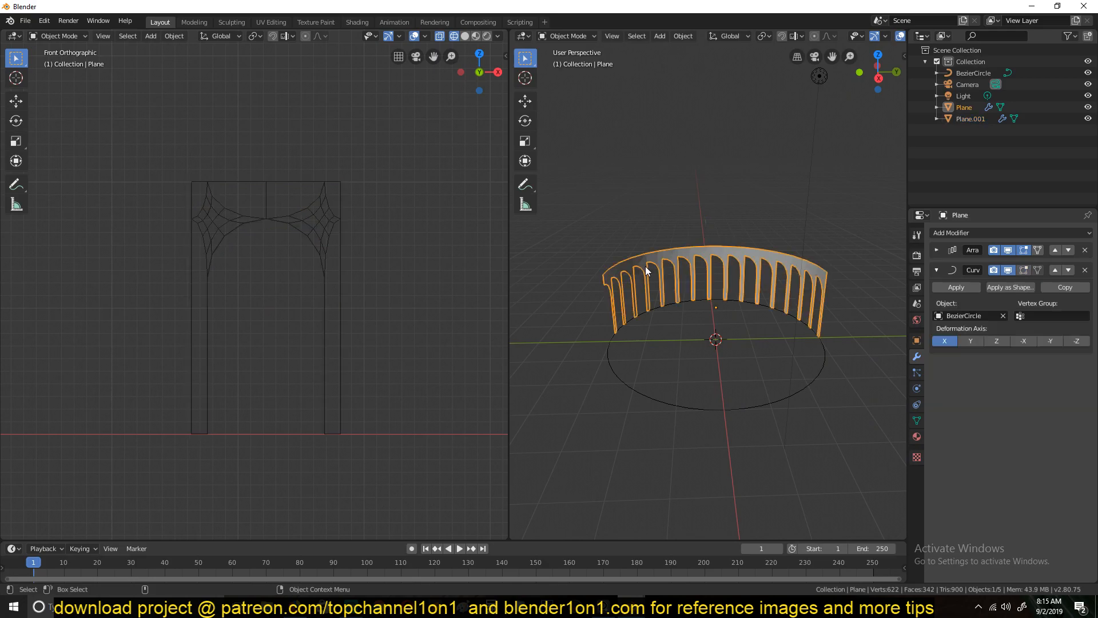
pyautogui.click(239, 217)
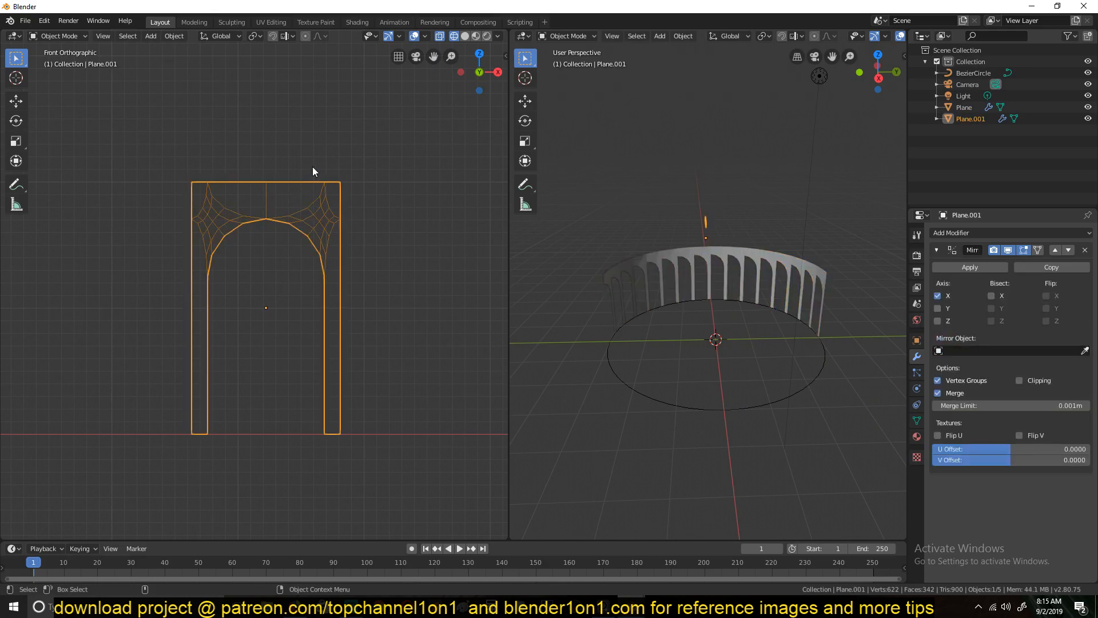
# - Add a Mirror modifier to the ring's plane and place it above the Array and Curve modifiers
pyautogui.click(639, 255)
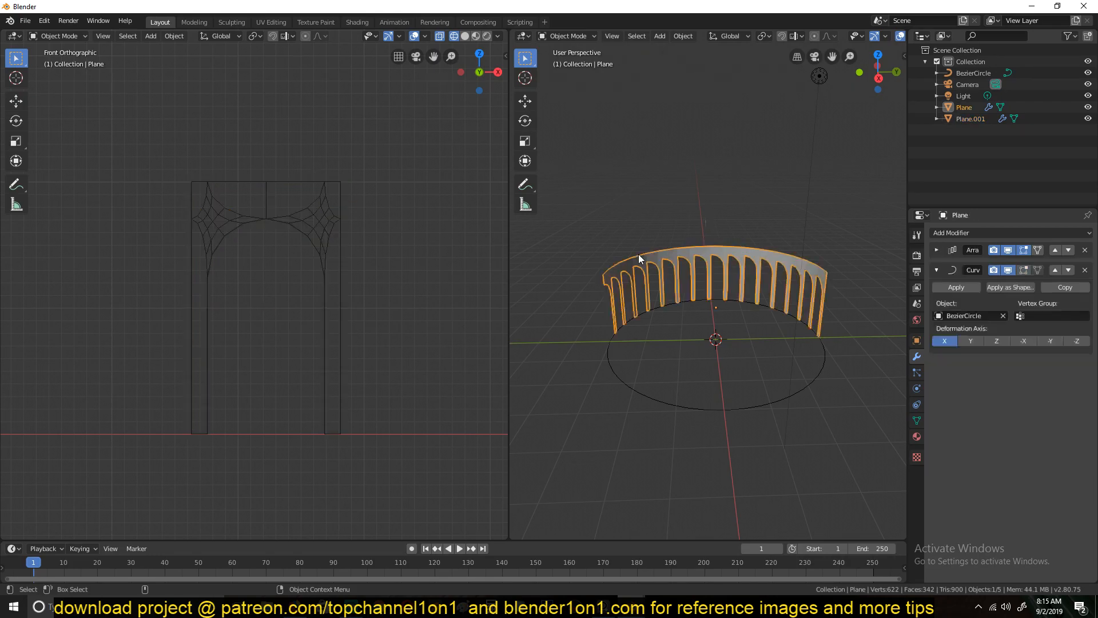
pyautogui.click(980, 233)
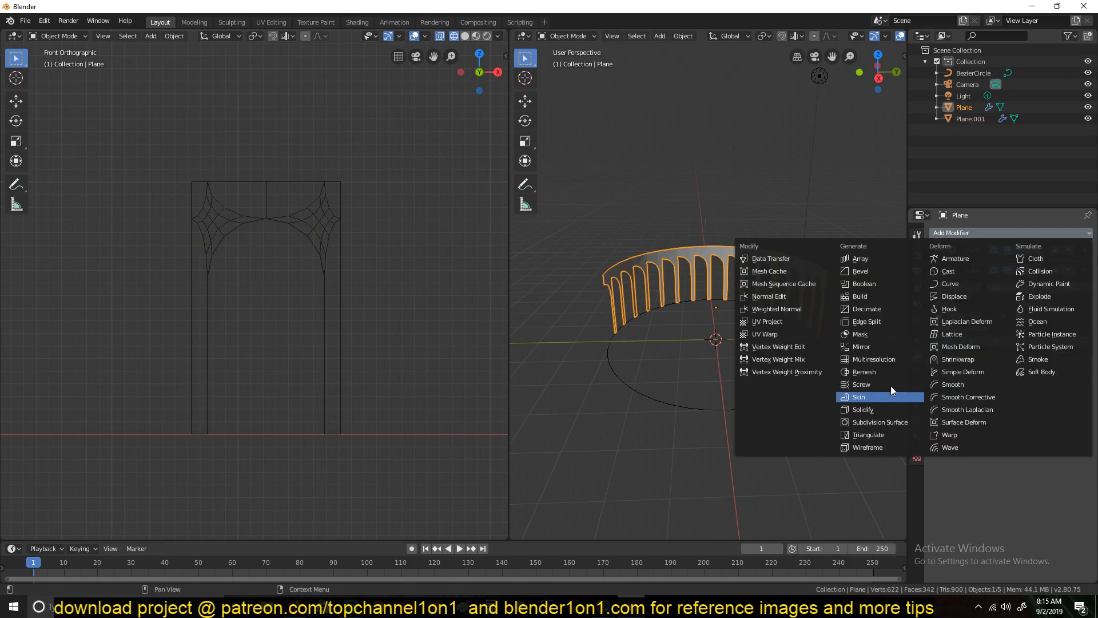
pyautogui.click(884, 346)
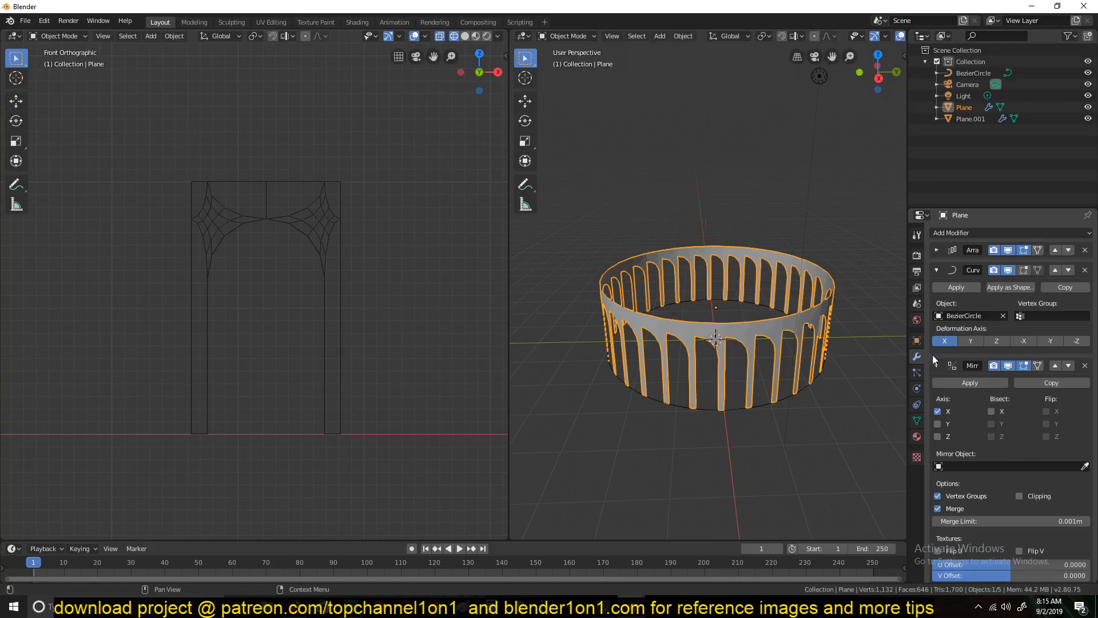
pyautogui.click(1054, 366)
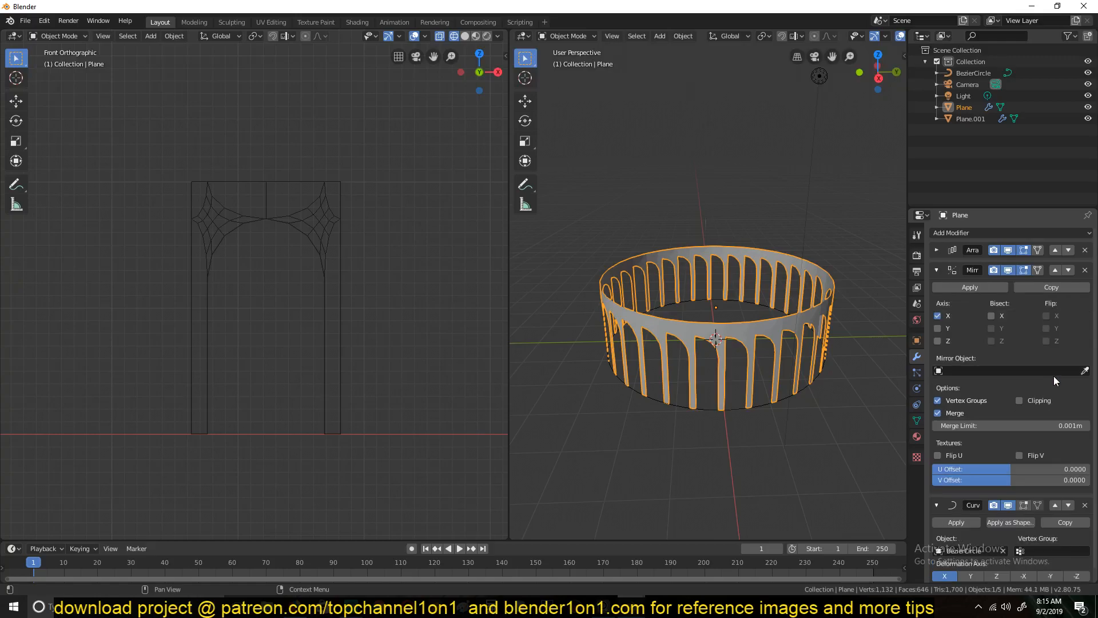
pyautogui.click(1056, 270)
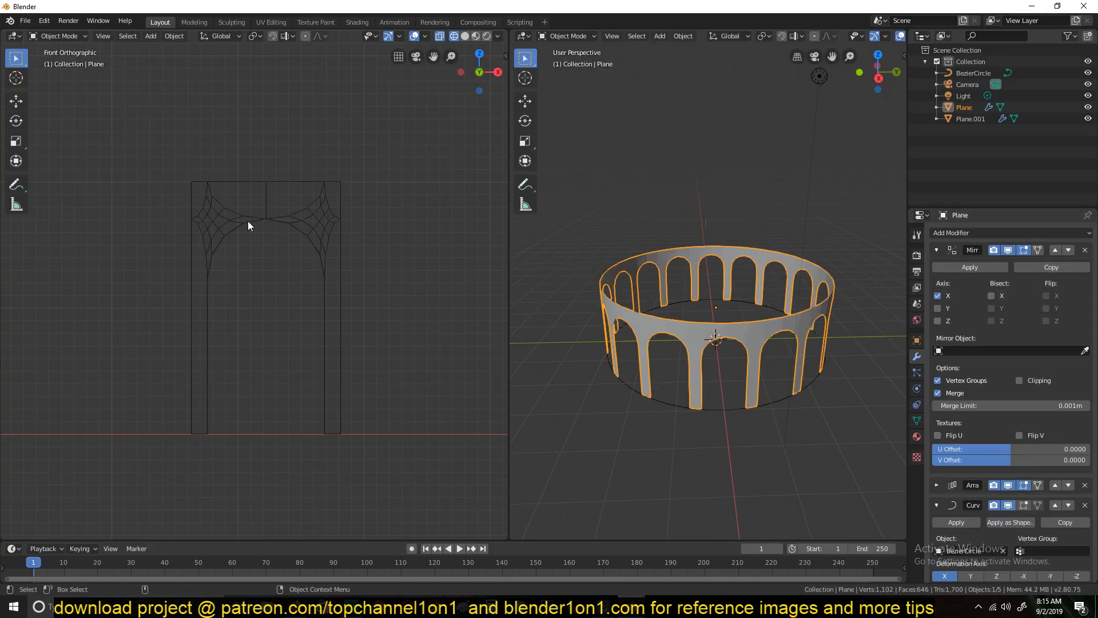
# - Knife-cut the half arch's pillar from the arch's lowest inner vertex across to the outer edge
pyautogui.click(279, 204)
pyautogui.hotkey('shift', 'z')
pyautogui.scroll(5, 311, 229)
pyautogui.press('Tab')
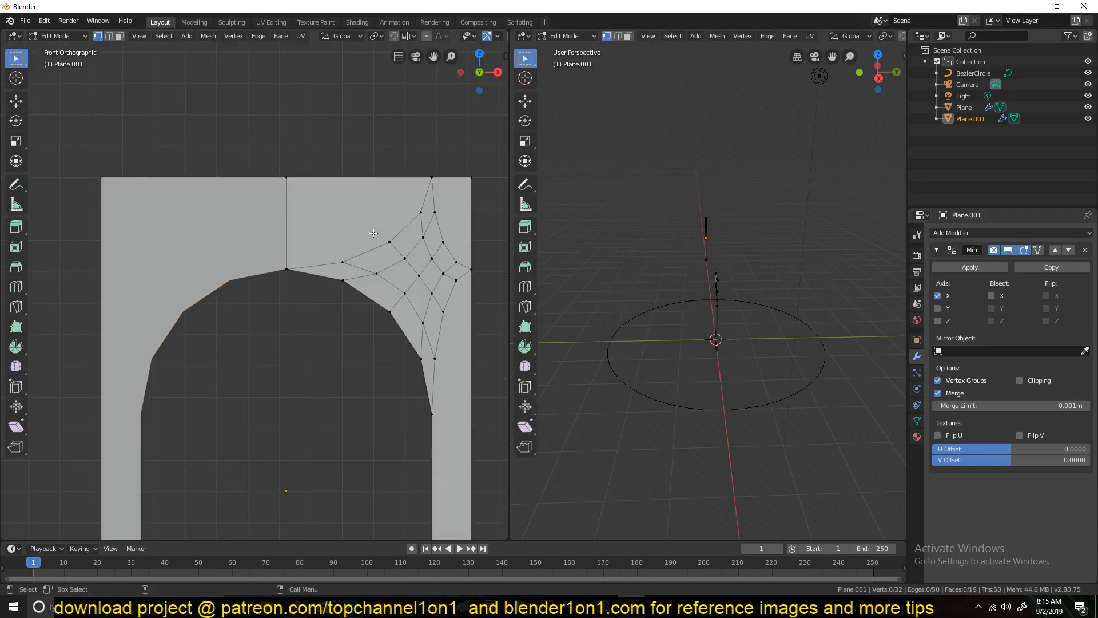
pyautogui.keyDown('shift'); pyautogui.moveTo(386, 252); pyautogui.dragTo(240, 243, button='middle'); pyautogui.keyUp('shift')
pyautogui.scroll(2, 250, 255)
pyautogui.scroll(-2, 252, 257)
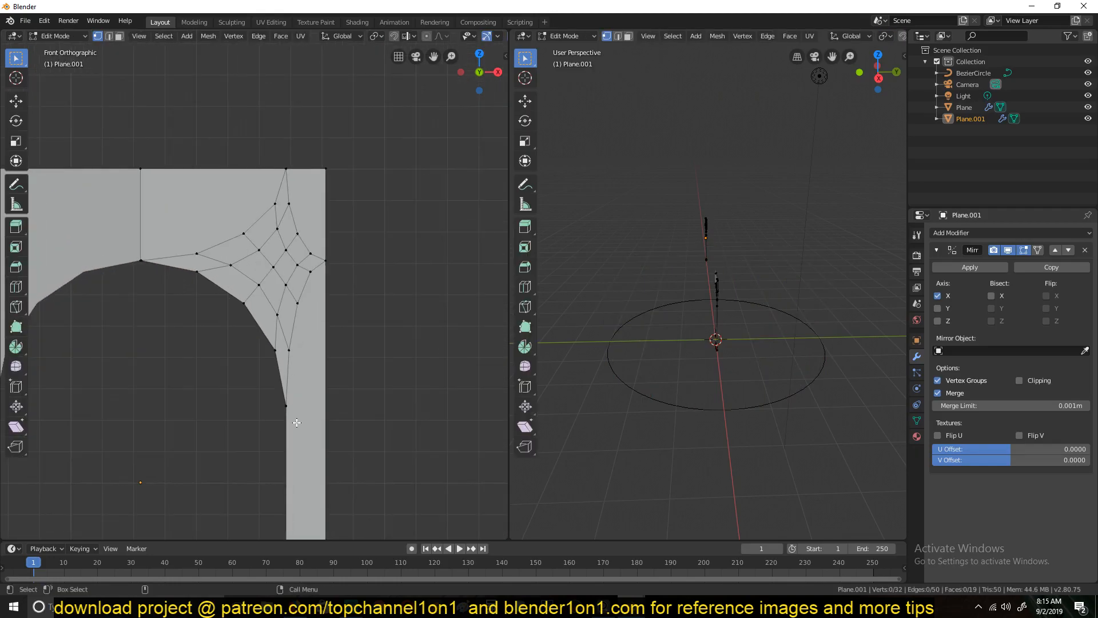
pyautogui.press('k')
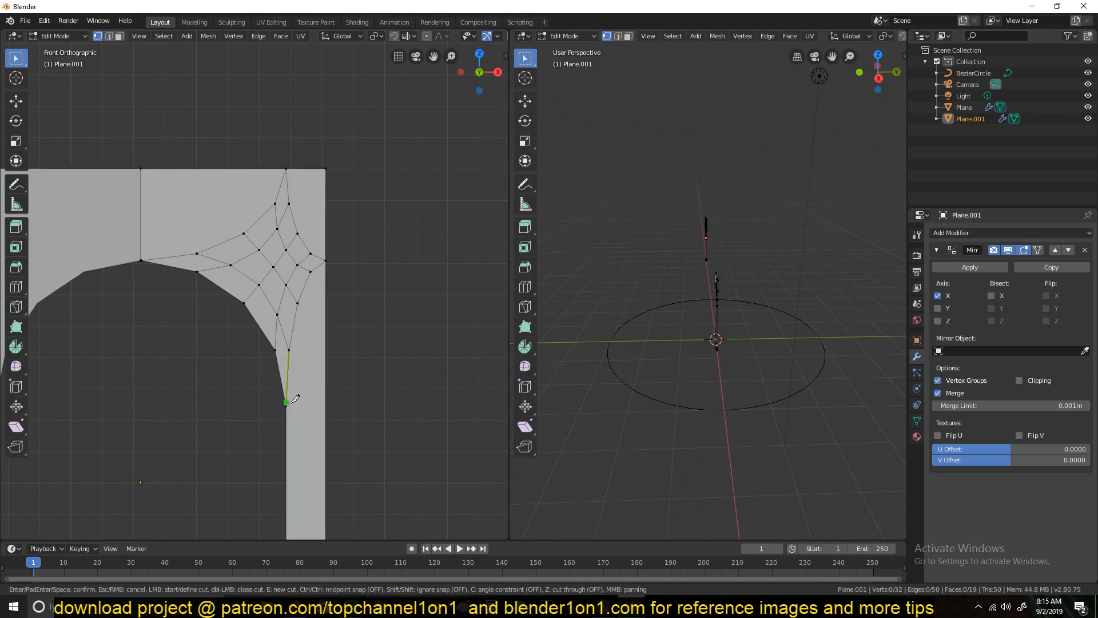
pyautogui.click(360, 400)
pyautogui.press('Return')
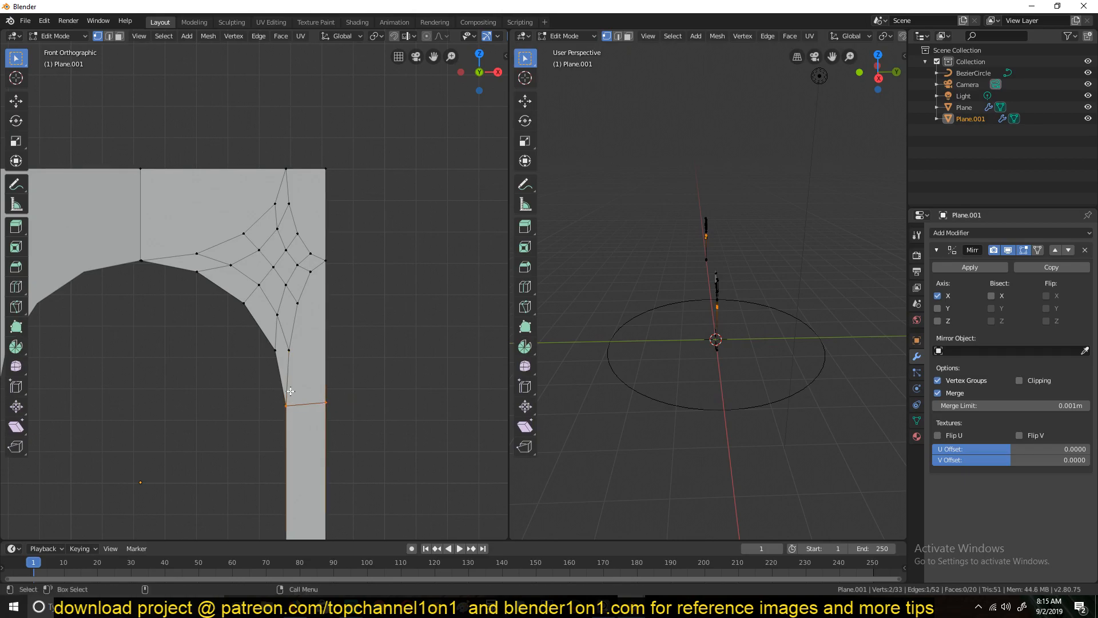
pyautogui.press('2')
pyautogui.hotkey('alt', 'a')
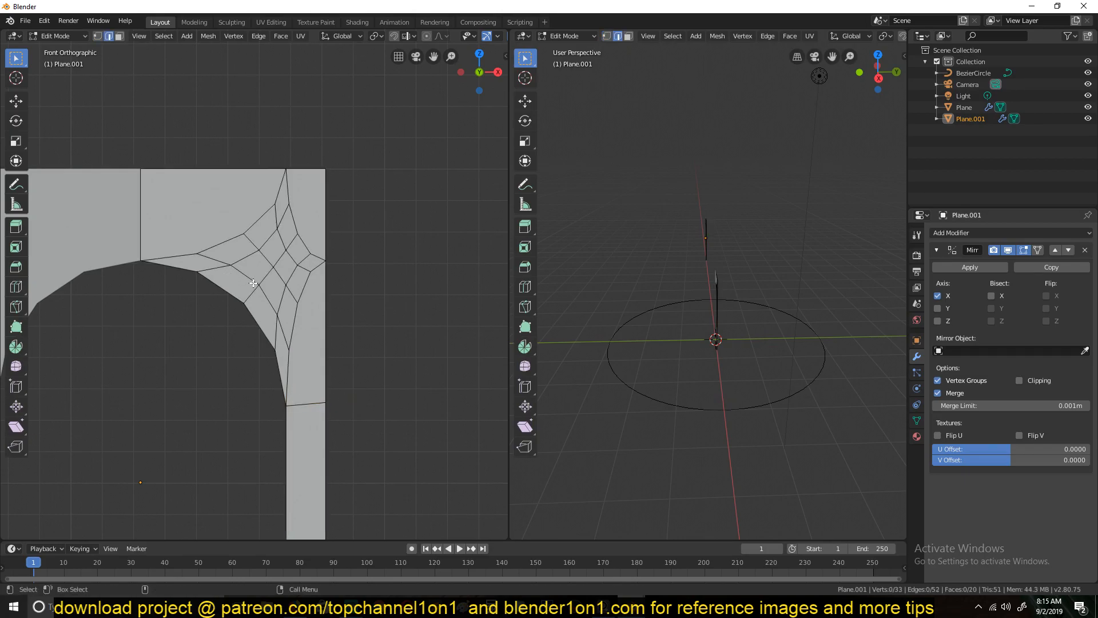
# - Dissolve the two crossing sets of inner edge loops in the grid between the arch curve and the wall's outer corner
pyautogui.keyDown('alt'); pyautogui.click(252, 278); pyautogui.keyUp('alt')
pyautogui.keyDown('alt'); pyautogui.keyDown('shift'); pyautogui.click(269, 255); pyautogui.keyUp('shift'); pyautogui.keyUp('alt')
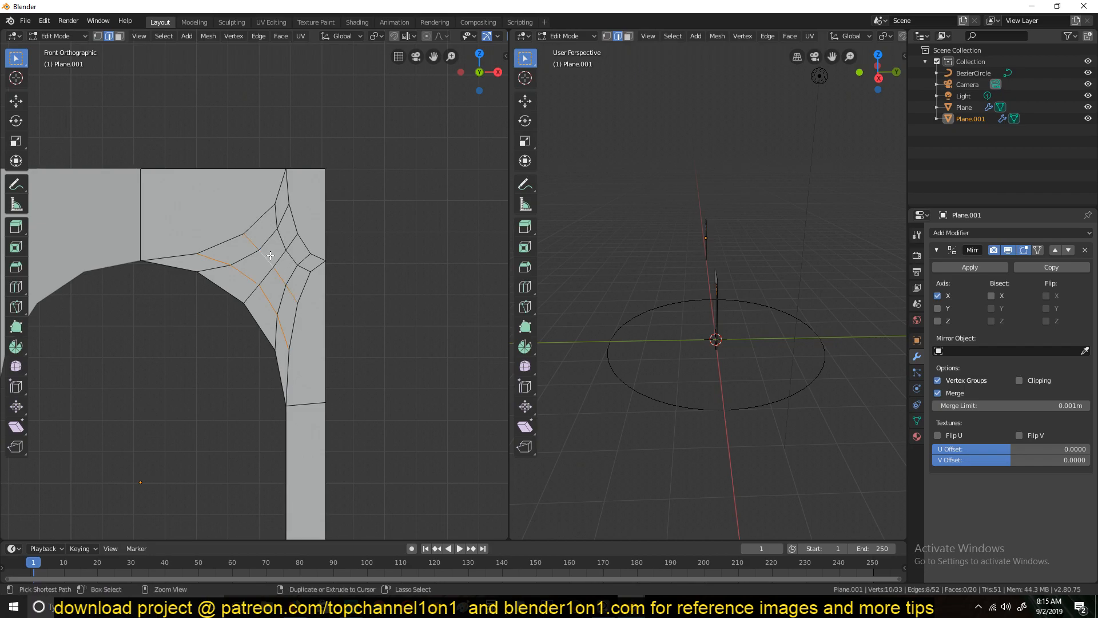
pyautogui.hotkey('ctrl', 'x')
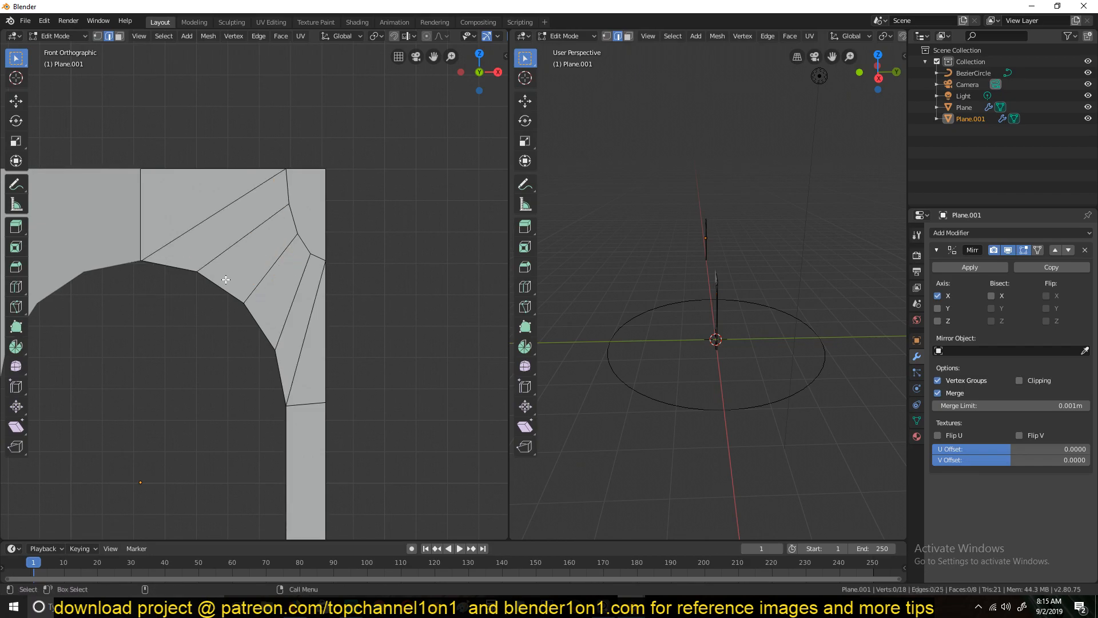
# - Knife-cut straight up from the arch vertex next to the centre, and across to the outer edge from the vertex above the pillar cut
pyautogui.press('k')
pyautogui.click(197, 270)
pyautogui.click(198, 170)
pyautogui.press('Return')
pyautogui.hotkey('alt', 'a')
pyautogui.press('k')
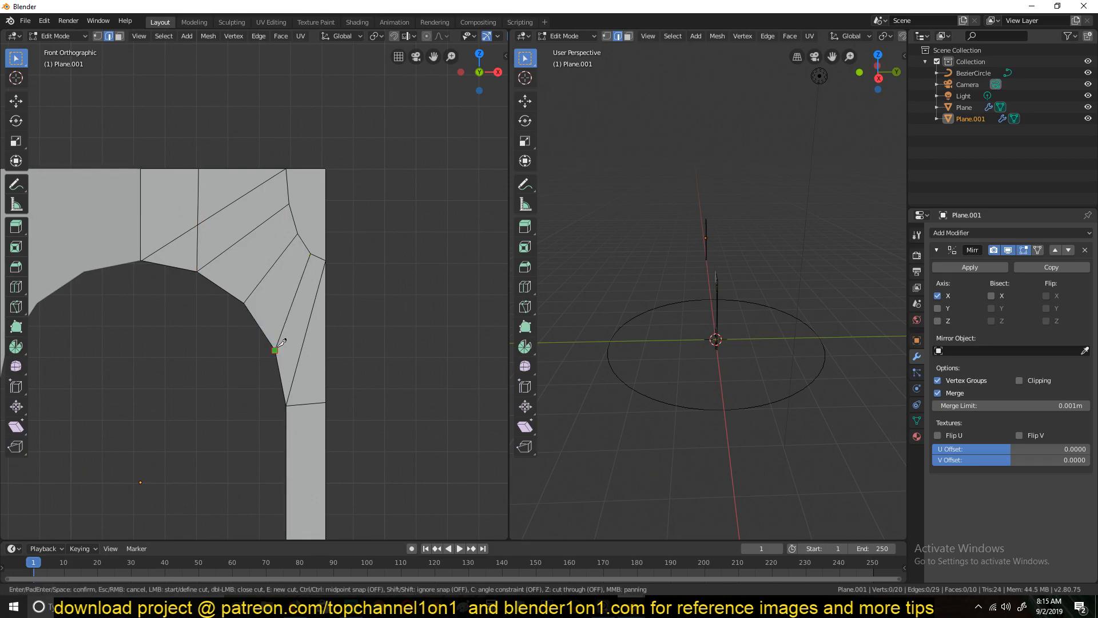
pyautogui.press('Return')
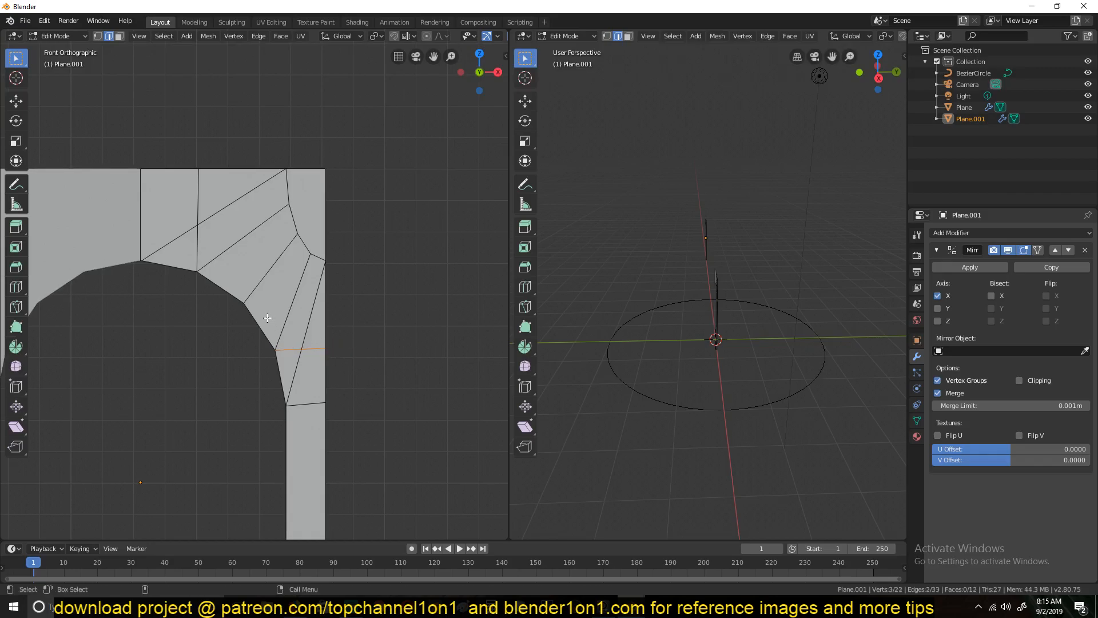
# - Dissolve the diagonal edges crossing the two new cuts beside the pillar and beside the arch's centre line
pyautogui.click(298, 364)
pyautogui.keyDown('shift'); pyautogui.click(308, 330); pyautogui.keyUp('shift')
pyautogui.hotkey('ctrl', 'x')
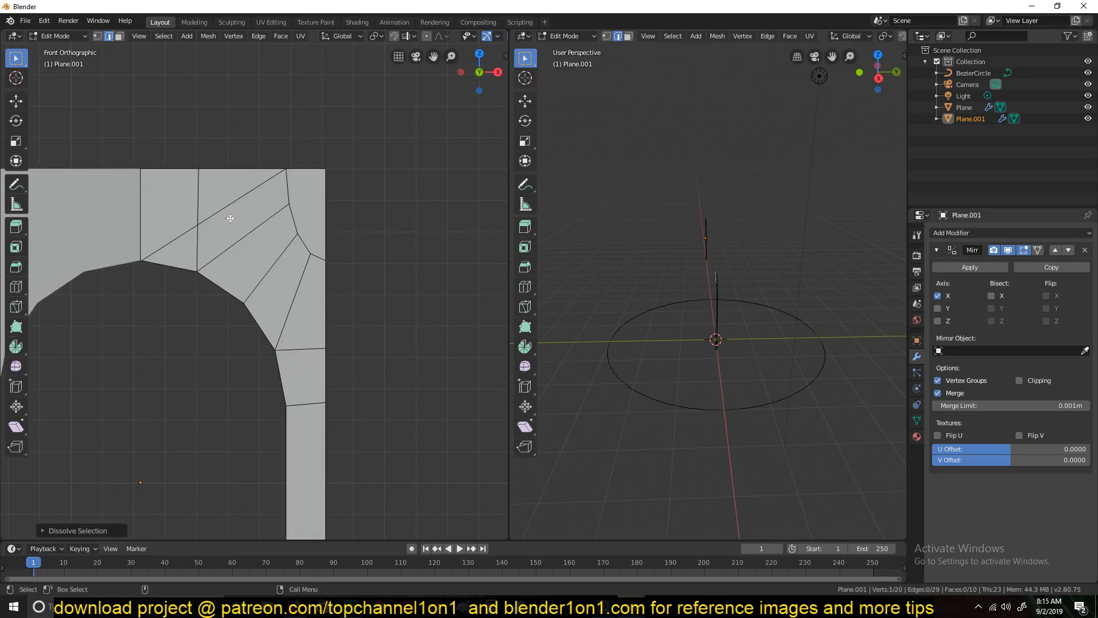
pyautogui.click(221, 213)
pyautogui.keyDown('shift'); pyautogui.click(191, 229); pyautogui.keyUp('shift')
pyautogui.hotkey('ctrl', 'x')
# - Knife-cut from the middle arch vertex across to the outer edge and dissolve the diagonal edge it crosses
pyautogui.press('k')
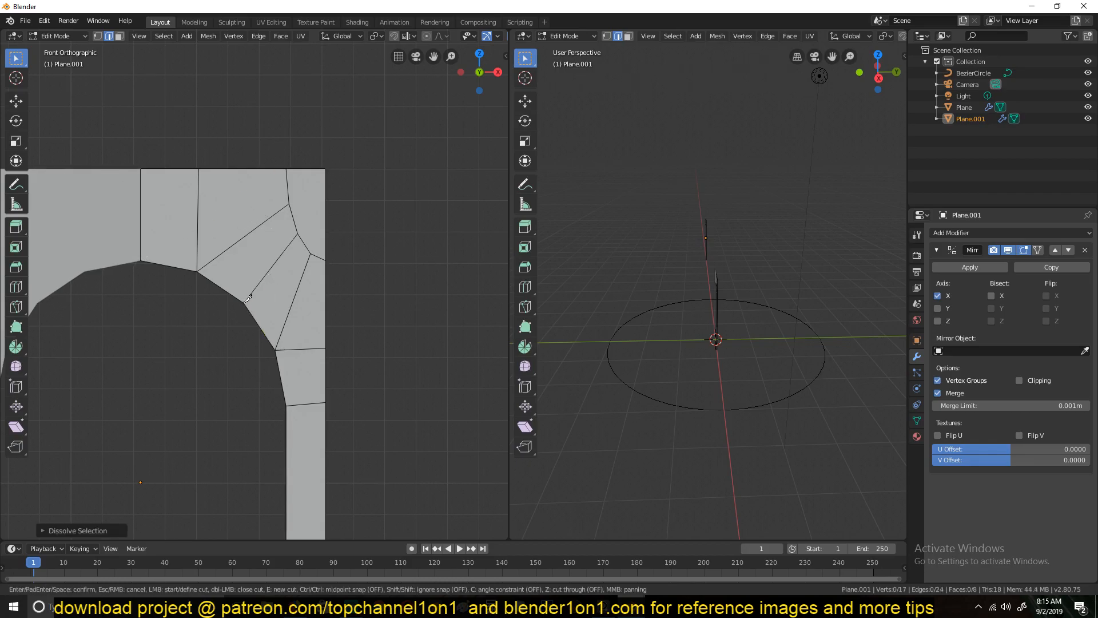
pyautogui.click(247, 301)
pyautogui.click(375, 293)
pyautogui.press('Return')
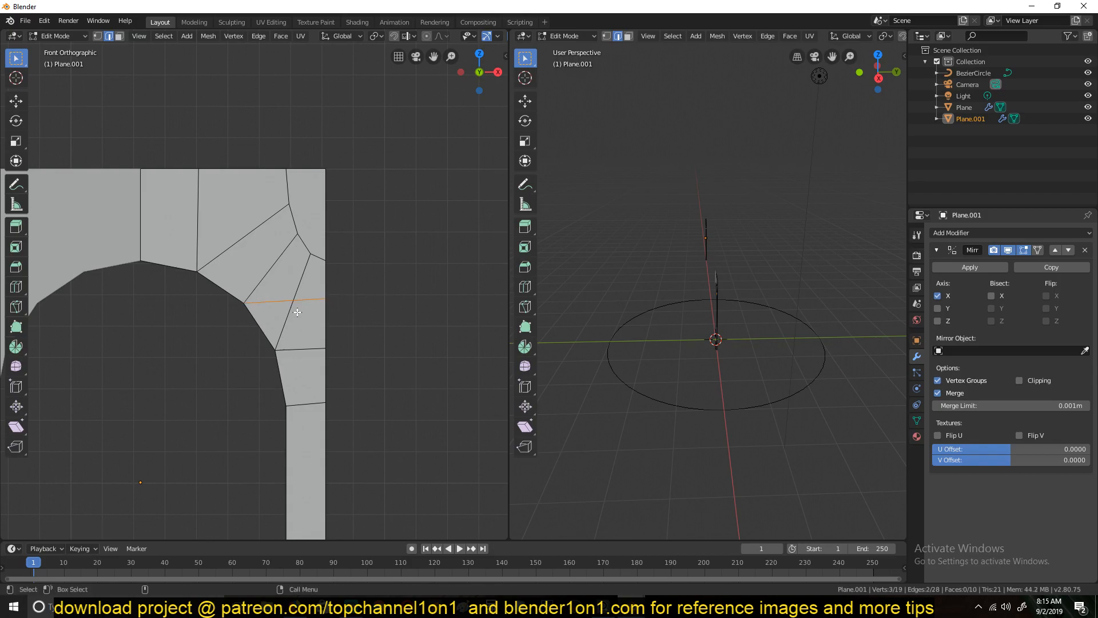
pyautogui.click(291, 319)
pyautogui.hotkey('ctrl', 'x')
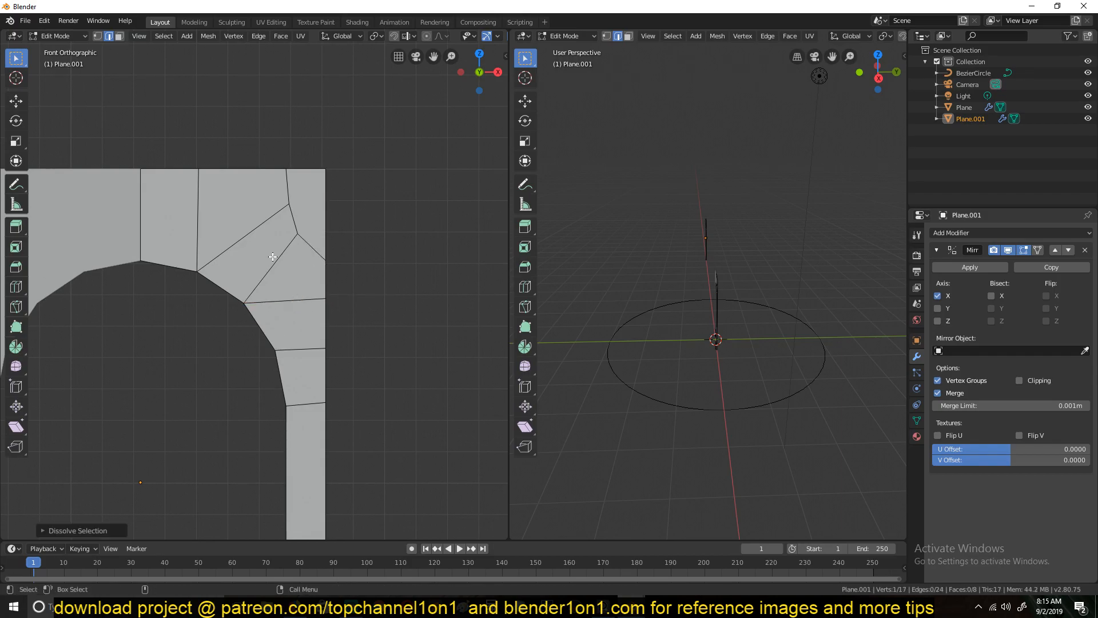
# - Dissolve the remaining diagonal edges between the arch curve and the upper outer corner
pyautogui.click(272, 257)
pyautogui.keyDown('shift'); pyautogui.click(273, 223); pyautogui.keyUp('shift')
pyautogui.hotkey('ctrl', 'x')
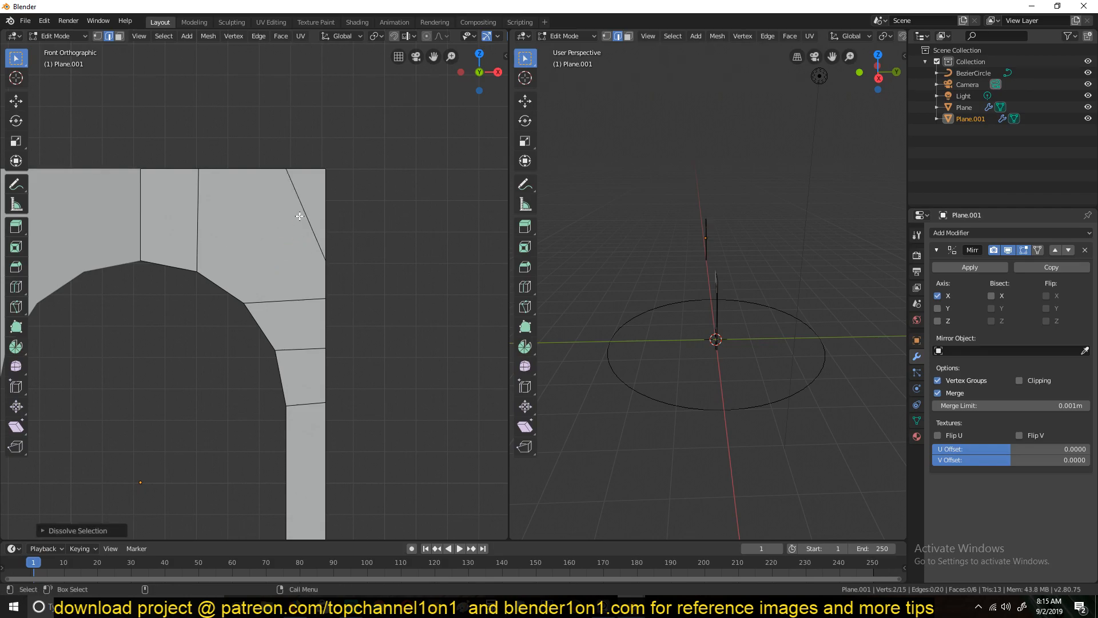
pyautogui.click(300, 216)
pyautogui.hotkey('ctrl', 'x')
# - Knife-cut from the middle arch vertex straight up to the wall's top edge
pyautogui.press('1')
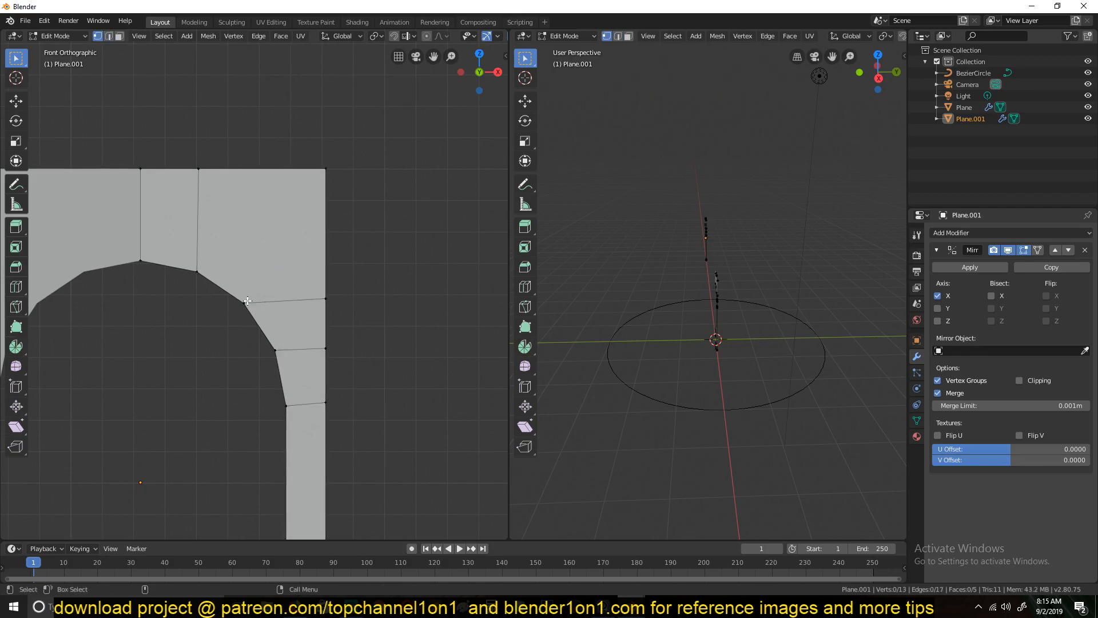
pyautogui.press('k')
pyautogui.click(244, 303)
pyautogui.click(247, 151)
pyautogui.press('Return')
# - Add a centred horizontal loop cut above the arch, flatten it by scaling to 0 on Z, and return to Object Mode
pyautogui.hotkey('ctrl', 'r')
pyautogui.click(244, 231)
pyautogui.rightClick(244, 231)
pyautogui.press('s')
pyautogui.press('z')
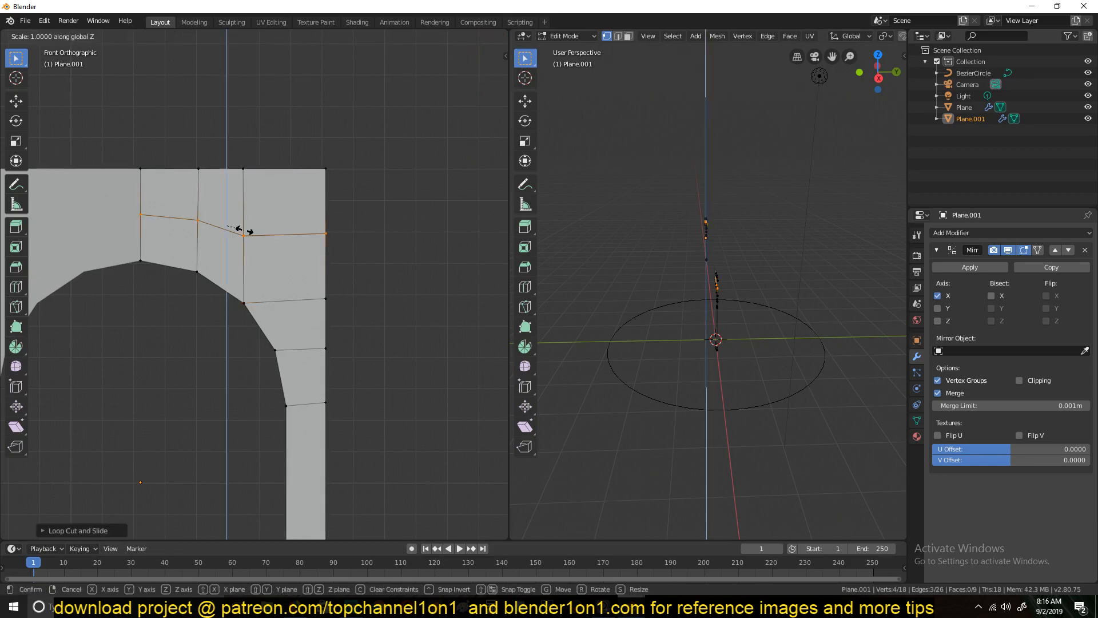
pyautogui.press('0')
pyautogui.press('Return')
pyautogui.press('Tab')
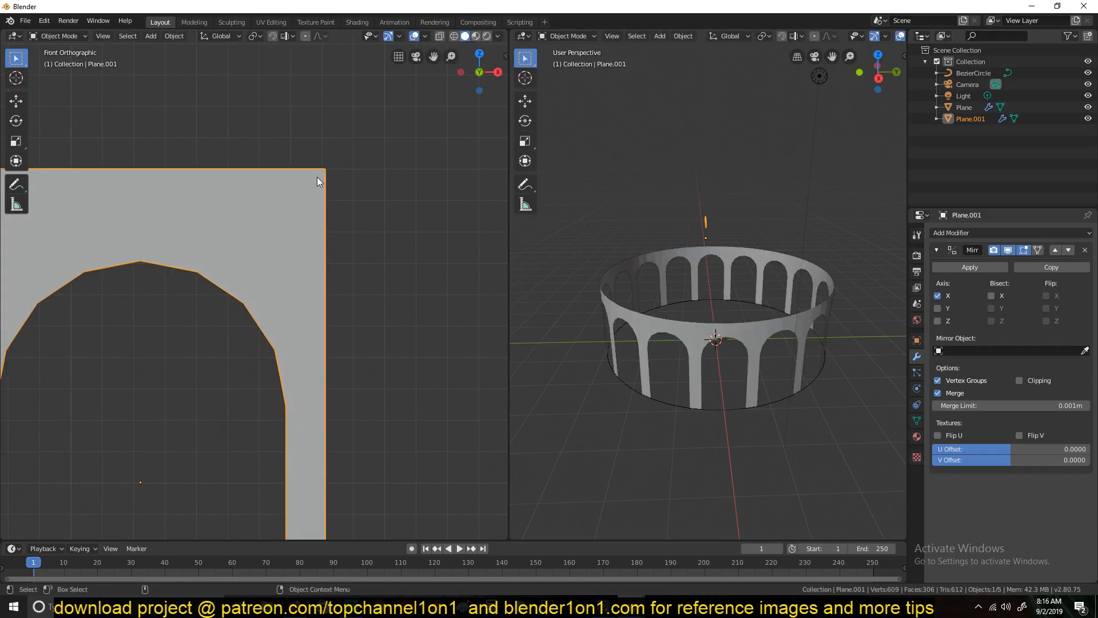
# - Shade the arch segment smooth and extrude all its faces to give the wall thickness
pyautogui.moveTo(317, 177); pyautogui.dragTo(331, 189, button='middle')
pyautogui.scroll(-2, 613, 256)
pyautogui.scroll(4, 609, 260)
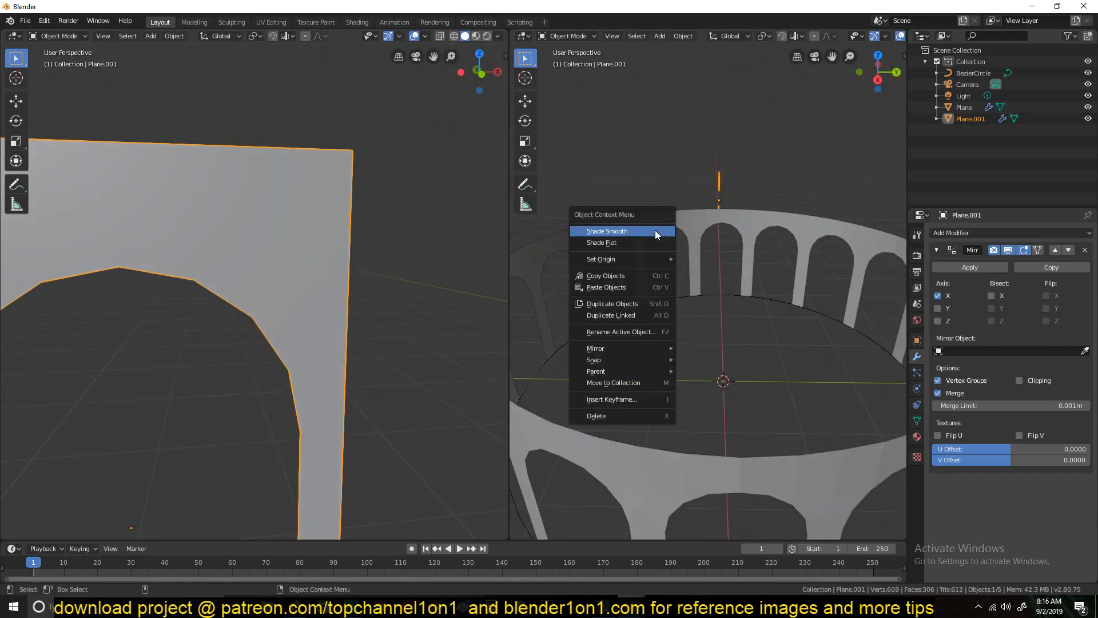
pyautogui.moveTo(303, 229); pyautogui.dragTo(326, 231, button='middle')
pyautogui.press('Tab')
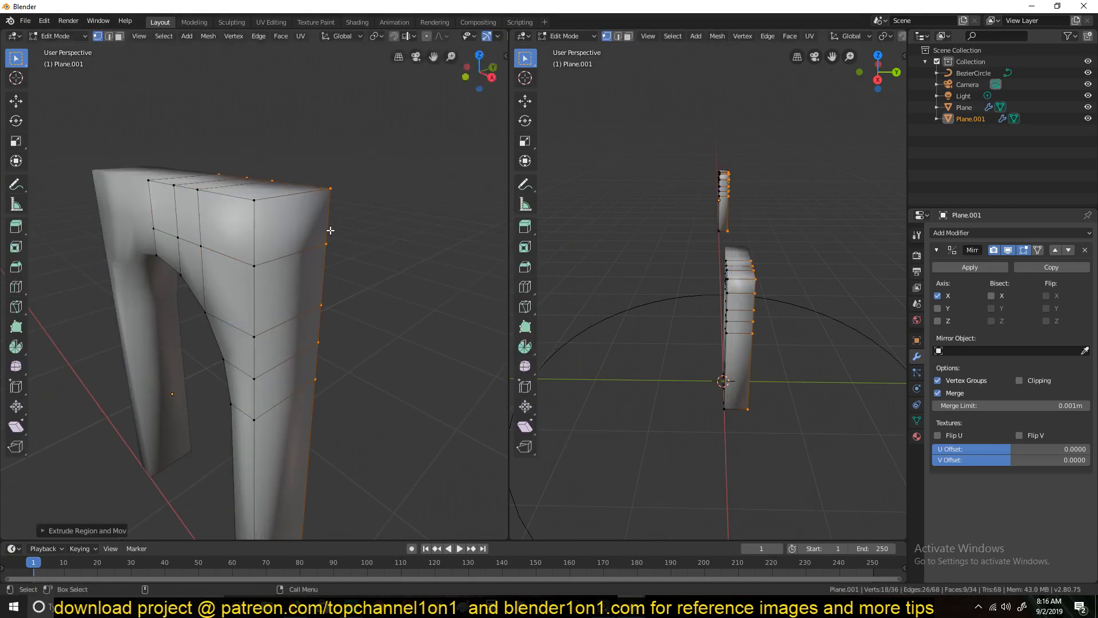
pyautogui.press('Tab')
pyautogui.moveTo(274, 260); pyautogui.dragTo(323, 244, button='middle')
pyautogui.scroll(-4, 612, 375)
pyautogui.moveTo(619, 383); pyautogui.dragTo(663, 378, button='middle')
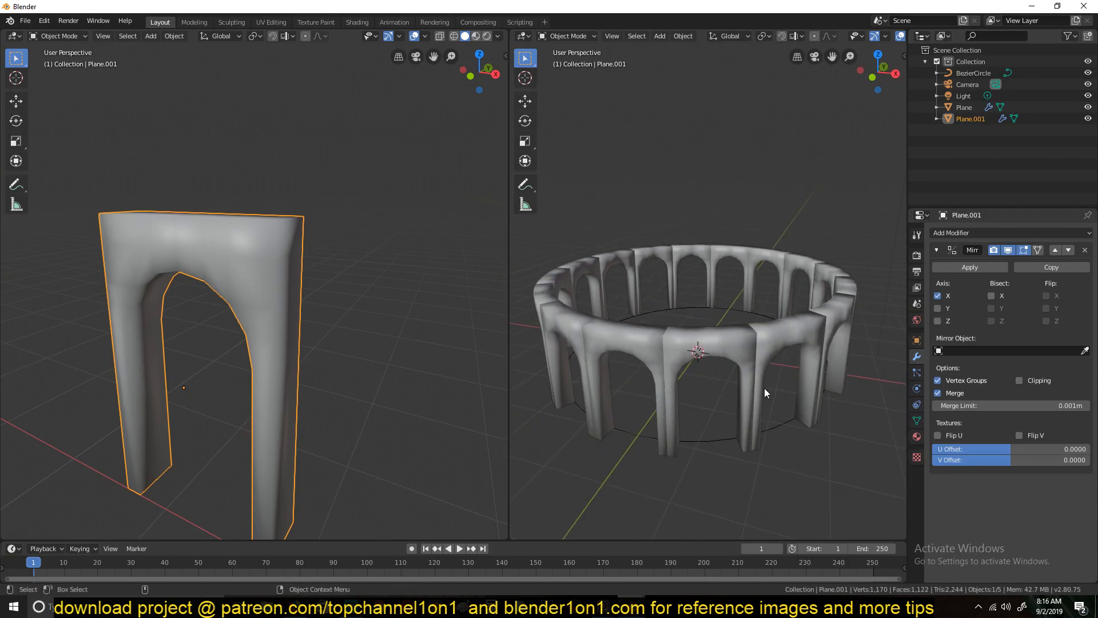
# - Enable Auto Smooth in the arch mesh's normals settings
pyautogui.click(917, 421)
pyautogui.click(956, 427)
pyautogui.click(950, 443)
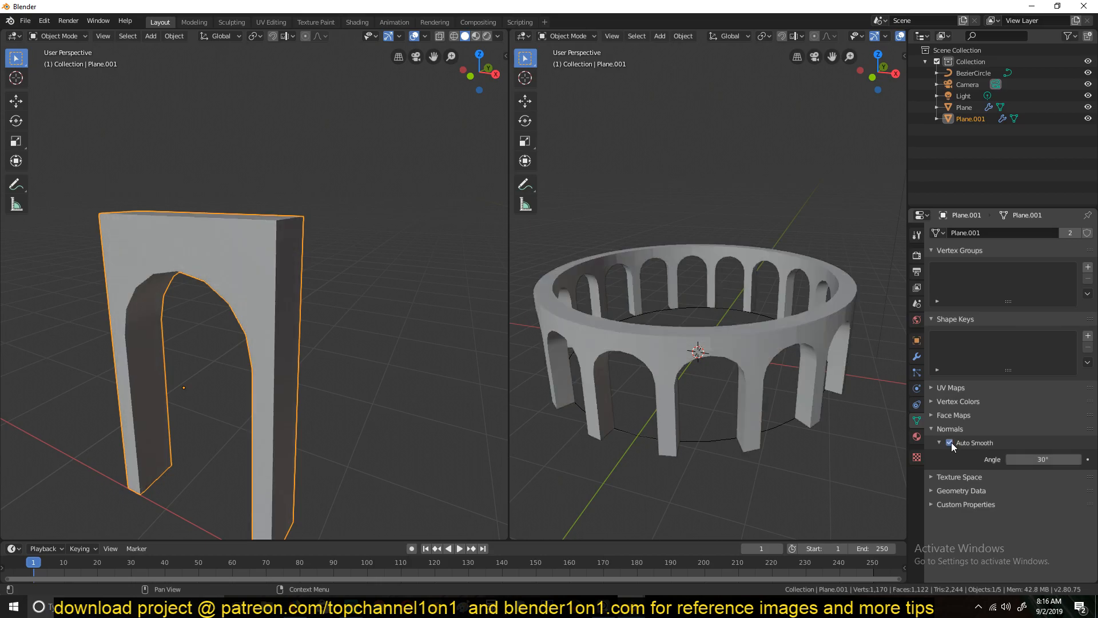
pyautogui.moveTo(593, 355); pyautogui.dragTo(652, 282, button='middle')
pyautogui.scroll(6, 657, 280)
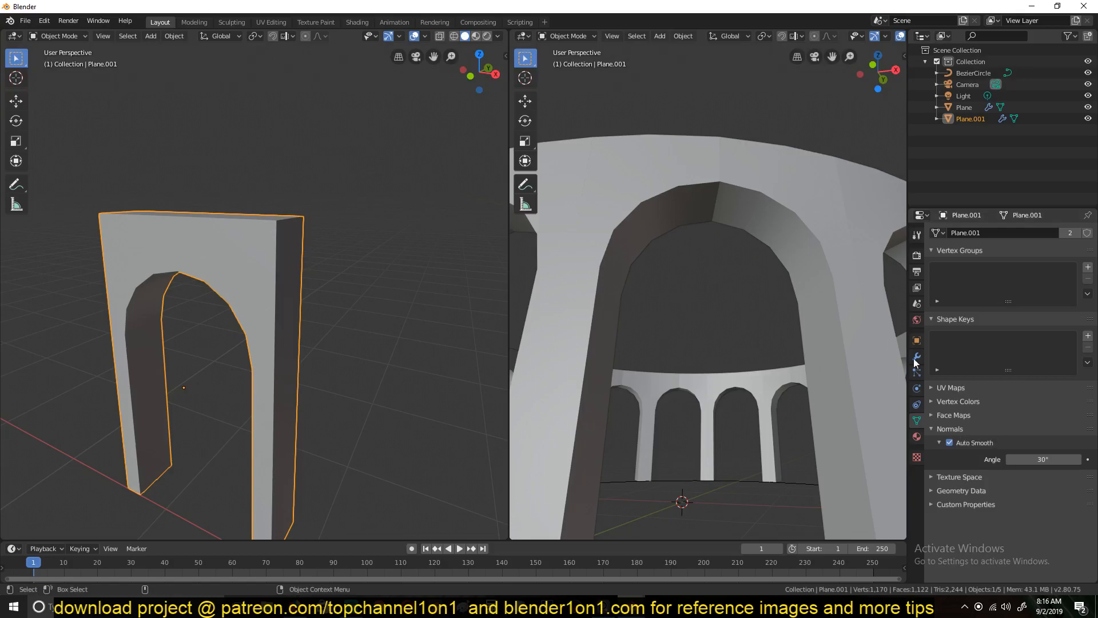
# - Turn off the viewport display of the Mirror modifier on the single arch segment
pyautogui.moveTo(285, 336); pyautogui.dragTo(333, 336, button='middle')
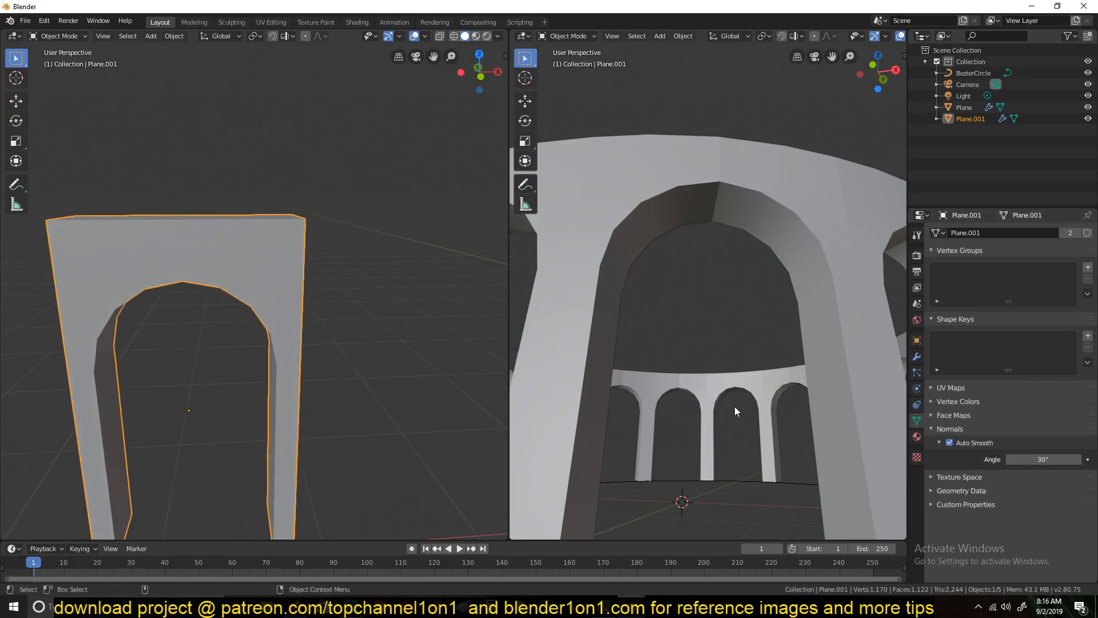
pyautogui.click(917, 356)
pyautogui.click(1010, 250)
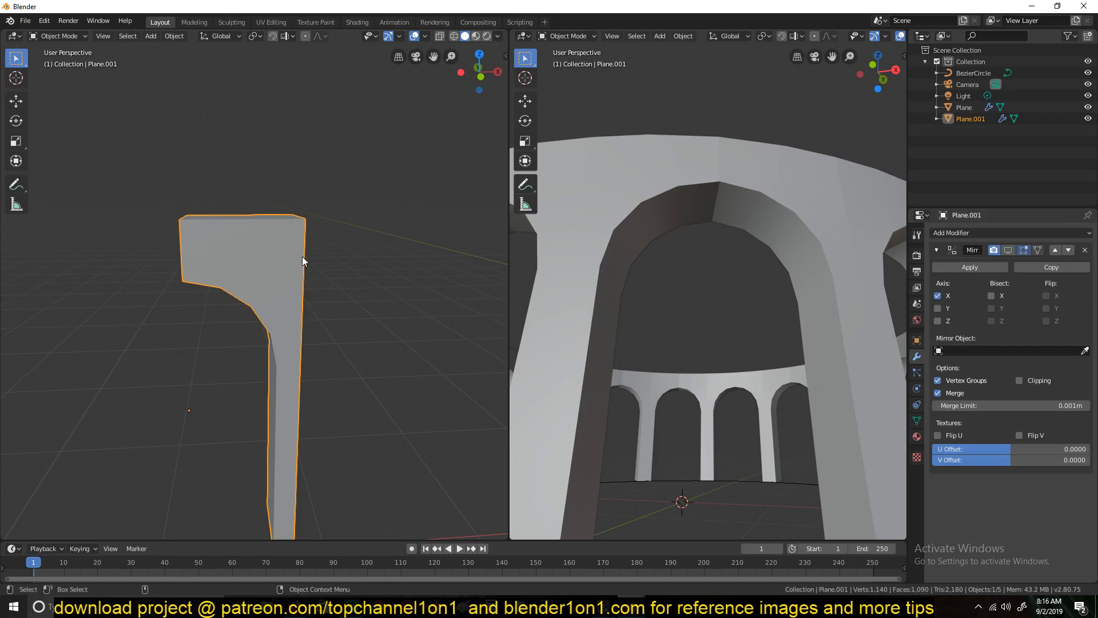
# - Delete the two end faces on the half arch's mirror plane and return to Object Mode
pyautogui.moveTo(300, 256); pyautogui.dragTo(380, 266, button='middle')
pyautogui.press('Tab')
pyautogui.hotkey('alt', 'a')
pyautogui.press('3')
pyautogui.click(235, 253)
pyautogui.keyDown('shift'); pyautogui.click(231, 287); pyautogui.keyUp('shift')
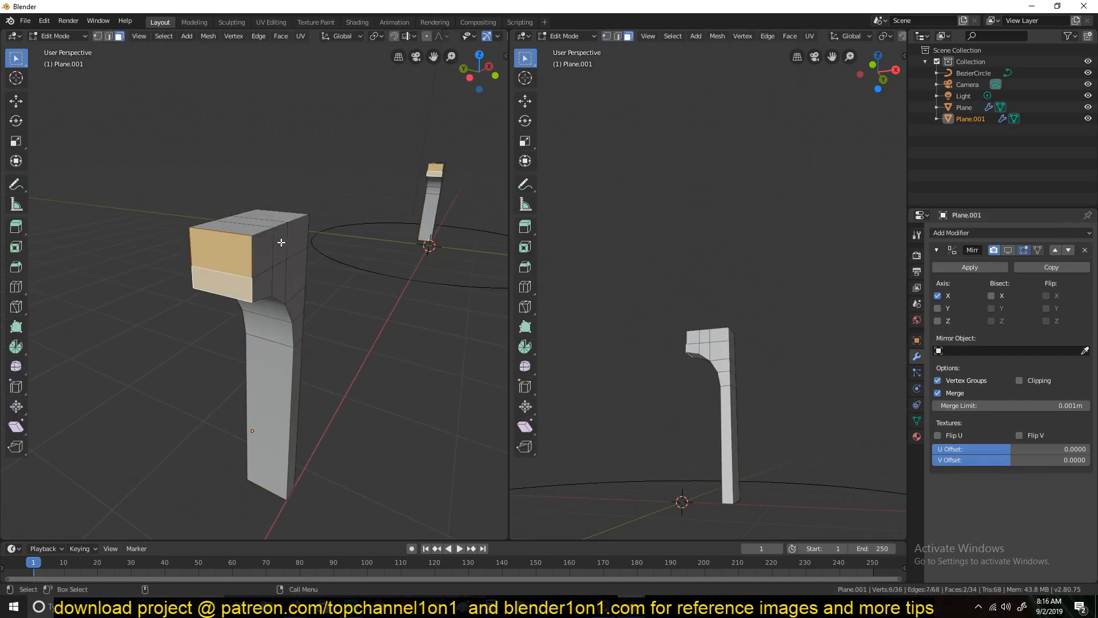
pyautogui.press('x')
pyautogui.click(221, 261)
pyautogui.press('Tab')
pyautogui.moveTo(651, 249); pyautogui.dragTo(623, 320, button='middle')
pyautogui.scroll(2, 623, 320)
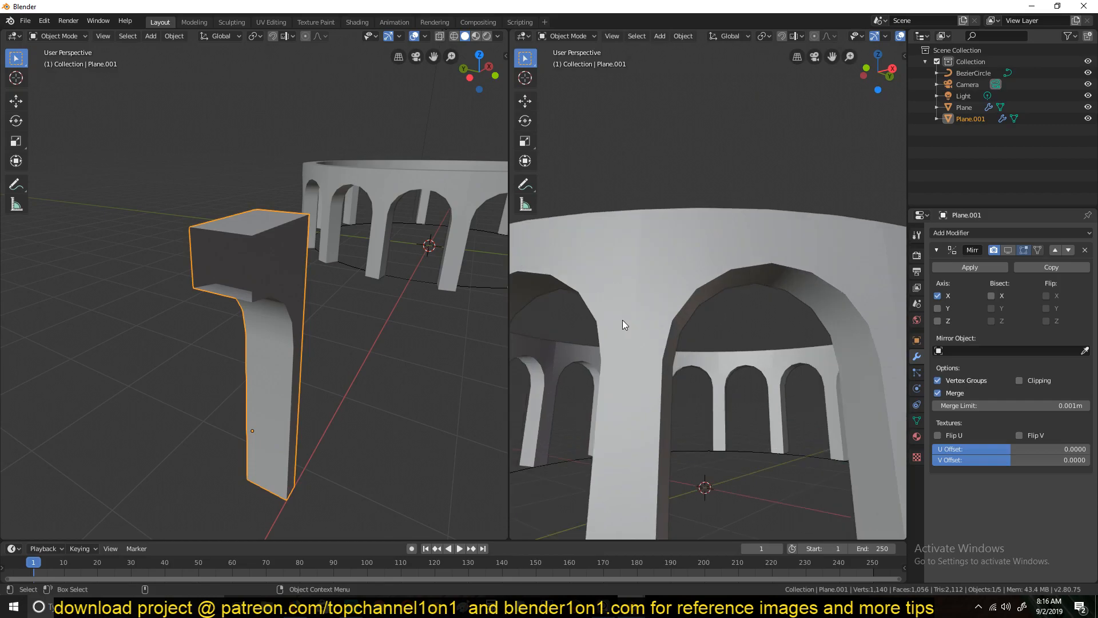
# - Delete the column of faces along the half arch's outer side, where neighbouring arches meet
pyautogui.moveTo(376, 333); pyautogui.dragTo(229, 333, button='middle')
pyautogui.scroll(-5, 641, 286)
pyautogui.moveTo(641, 286); pyautogui.dragTo(684, 328, button='middle')
pyautogui.moveTo(549, 335); pyautogui.dragTo(798, 288, button='middle')
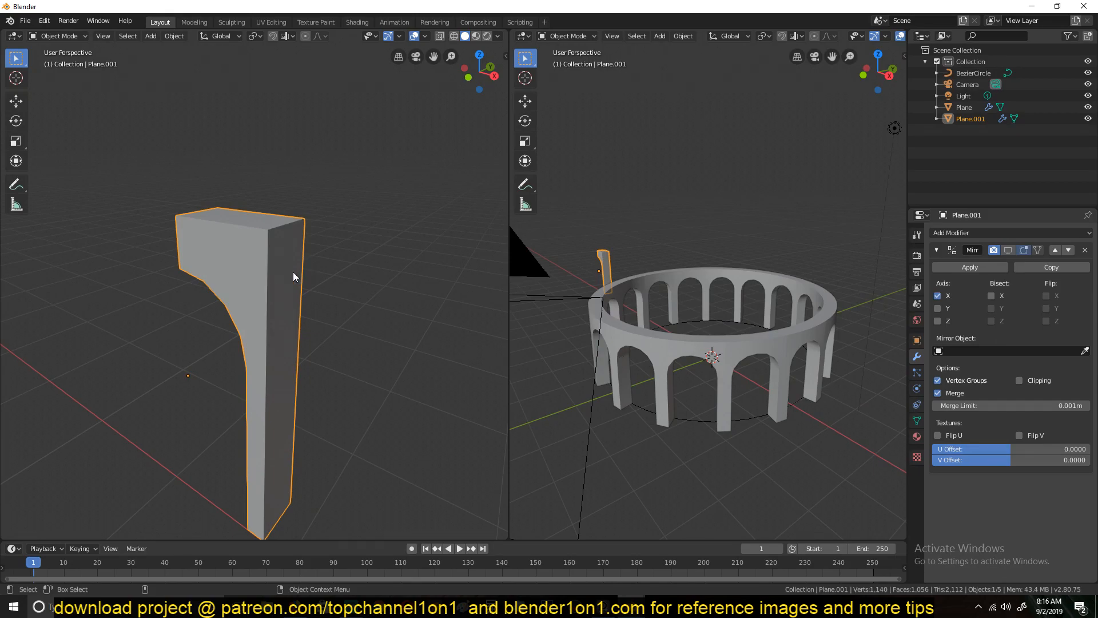
pyautogui.press('Tab')
pyautogui.click(279, 245)
pyautogui.keyDown('ctrl'); pyautogui.click(277, 398); pyautogui.keyUp('ctrl')
pyautogui.press('Tab')
pyautogui.scroll(1, 677, 314)
pyautogui.scroll(2, 676, 315)
pyautogui.moveTo(676, 315); pyautogui.dragTo(697, 258, button='middle')
pyautogui.moveTo(679, 342); pyautogui.dragTo(673, 298, button='middle')
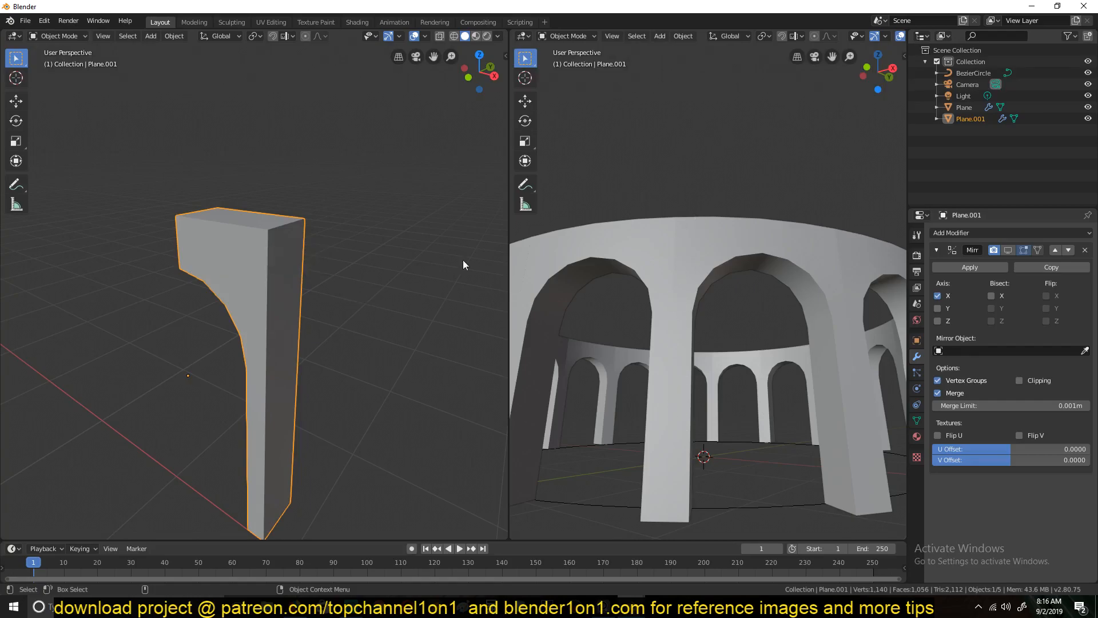
pyautogui.press('Tab')
pyautogui.press('x')
pyautogui.click(313, 267)
pyautogui.press('Tab')
# - Set the Auto Smooth angle of the arcade ring's mesh to 45°
pyautogui.moveTo(634, 303); pyautogui.dragTo(672, 293, button='middle')
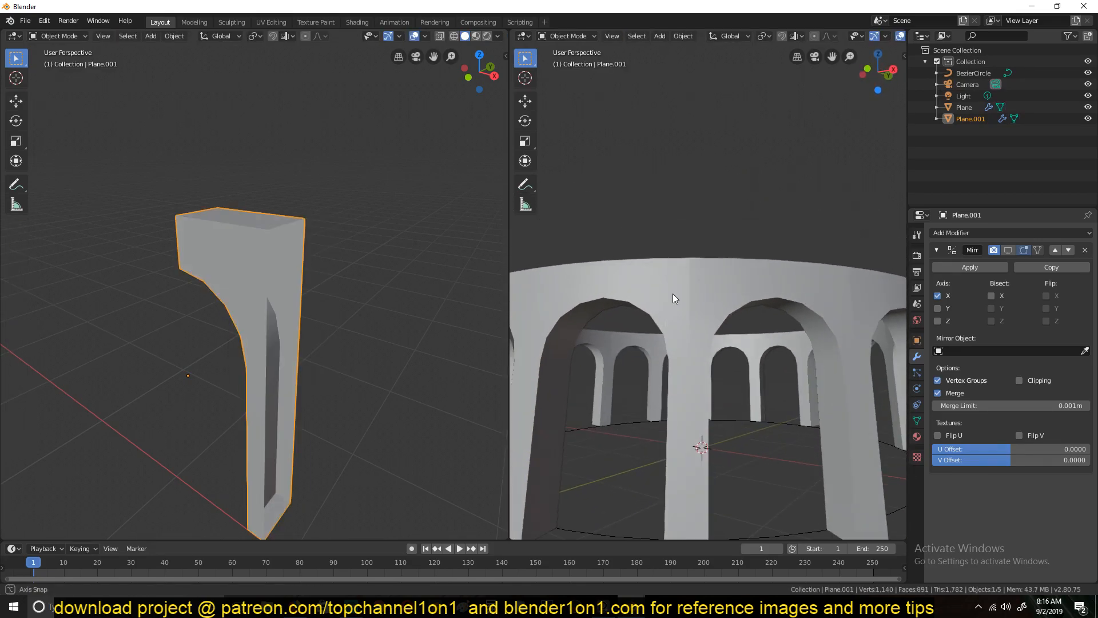
pyautogui.click(673, 293)
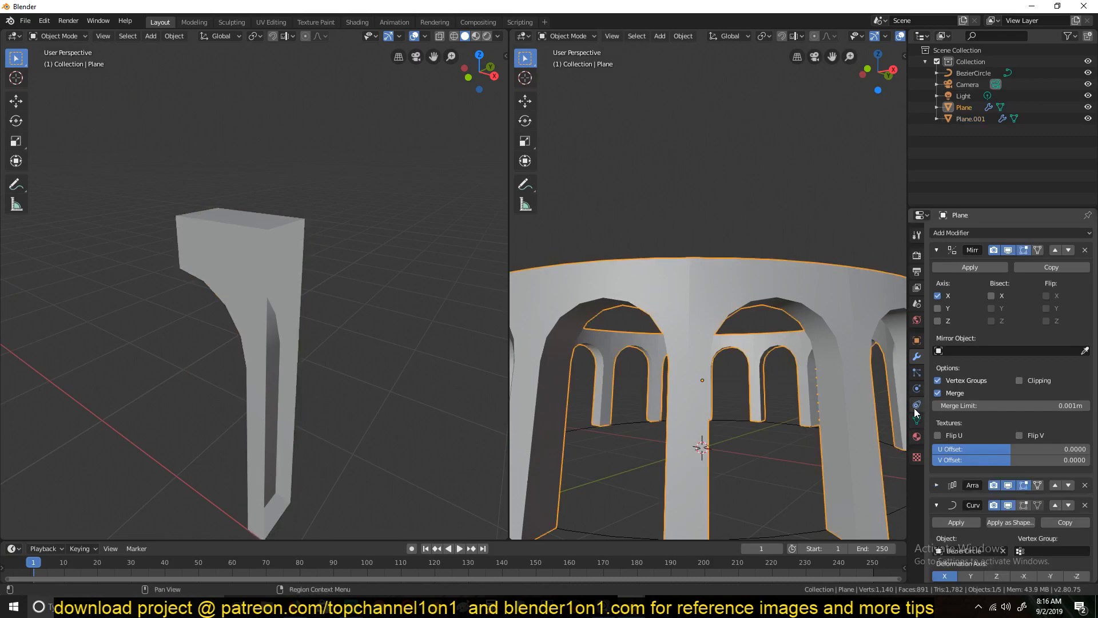
pyautogui.click(916, 378)
pyautogui.click(917, 421)
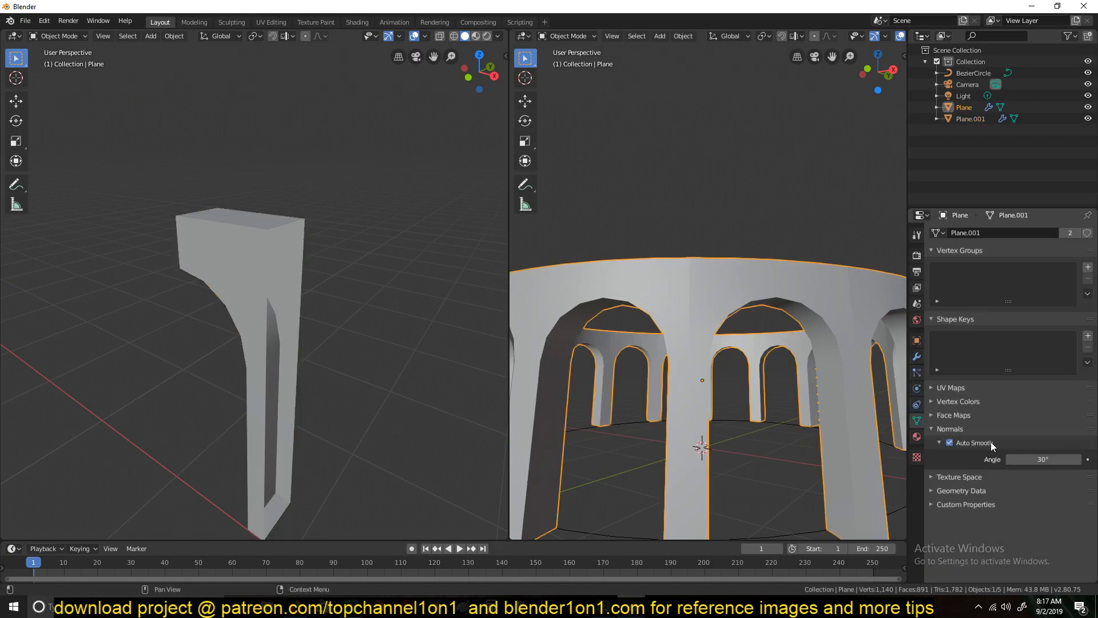
pyautogui.click(1044, 459)
pyautogui.moveTo(760, 375); pyautogui.dragTo(773, 331, button='middle')
pyautogui.scroll(3, 739, 335)
pyautogui.scroll(-2, 774, 332)
pyautogui.scroll(-2, 774, 321)
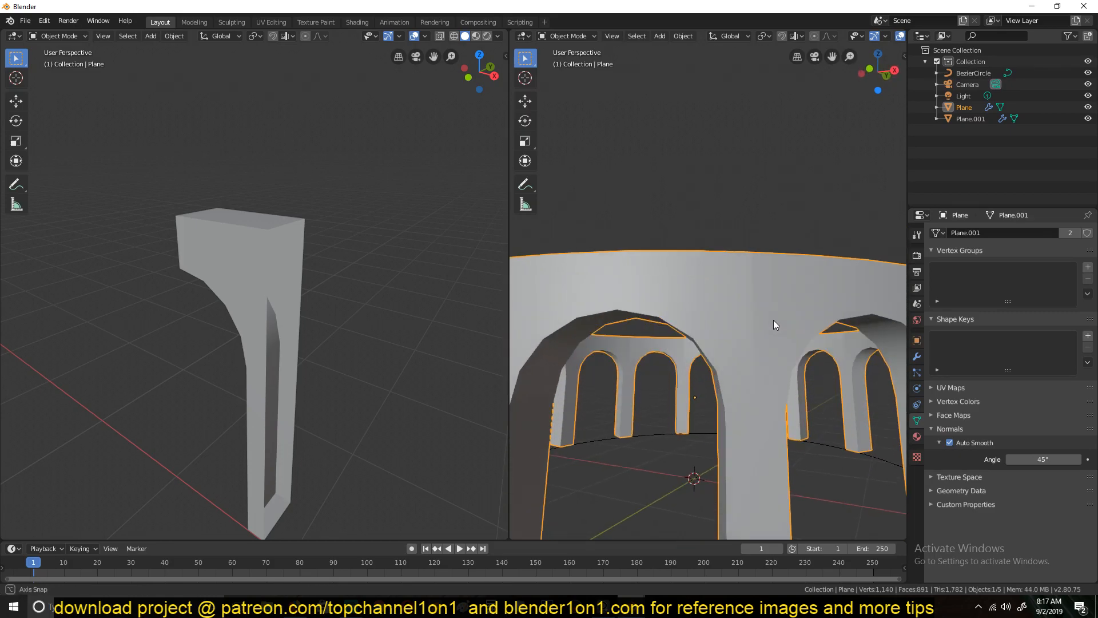
# - Enable Merge in the arcade ring's Array modifier
pyautogui.click(917, 357)
pyautogui.click(938, 250)
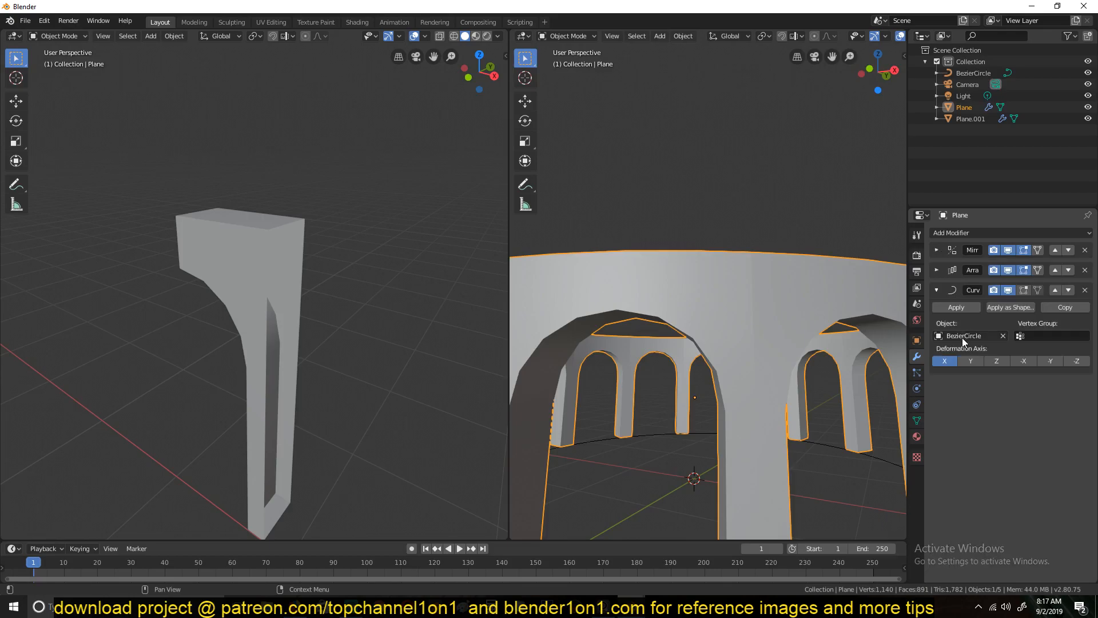
pyautogui.click(937, 270)
pyautogui.click(939, 385)
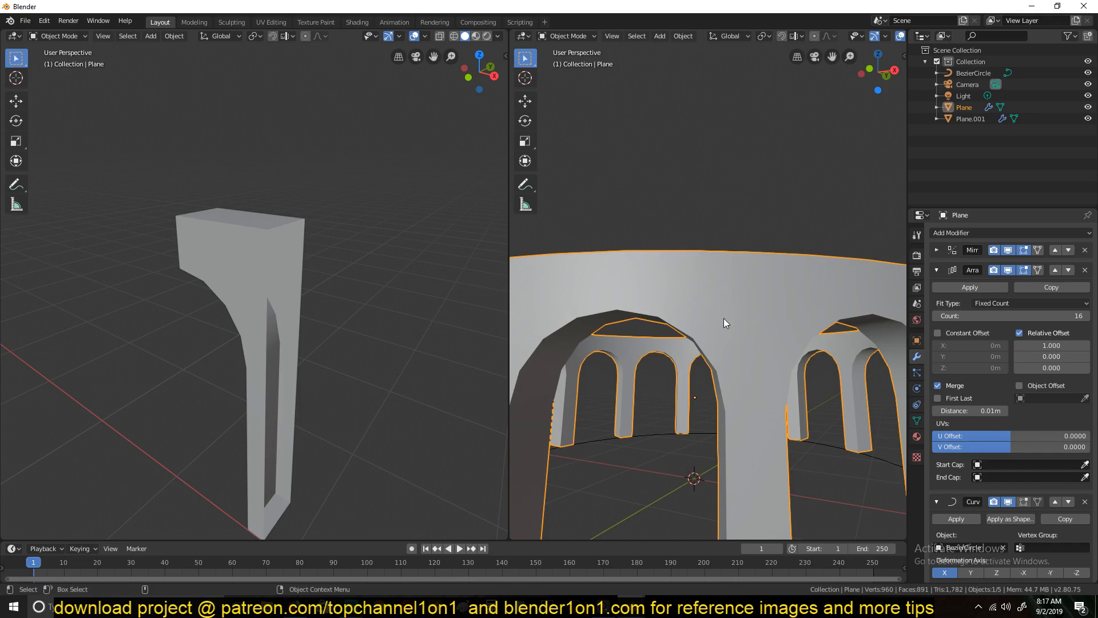
pyautogui.scroll(-5, 715, 271)
pyautogui.moveTo(712, 305); pyautogui.dragTo(672, 359, button='middle')
# - Delete the bottom face of the half arch's pillar and return to Object Mode
pyautogui.keyDown('shift'); pyautogui.moveTo(300, 268); pyautogui.dragTo(332, 251, button='middle'); pyautogui.keyUp('shift')
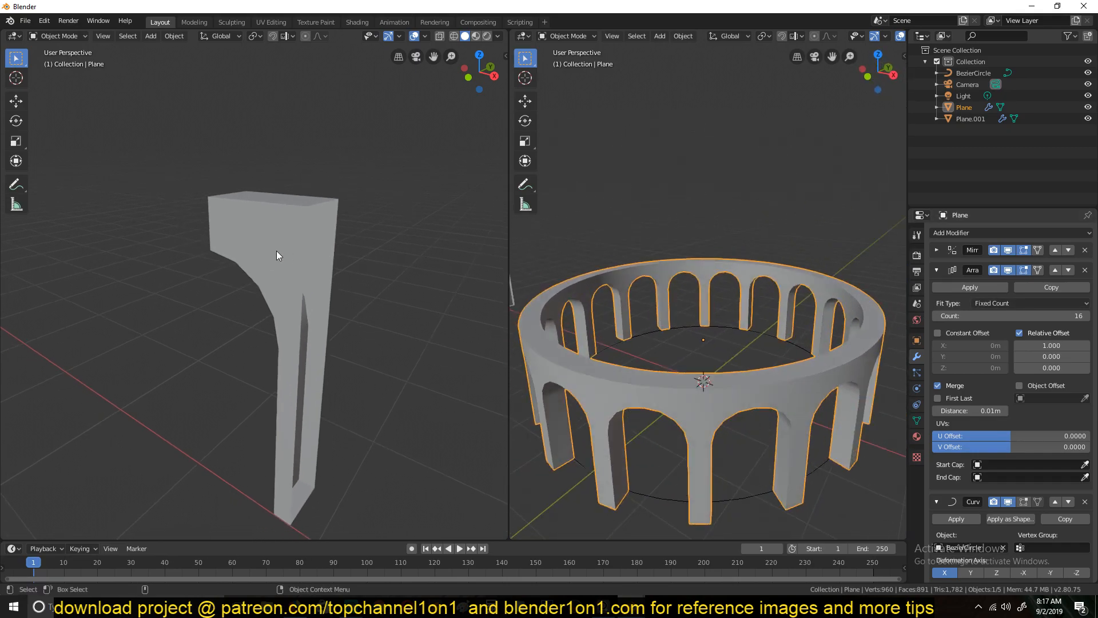
pyautogui.click(276, 255)
pyautogui.press('Tab')
pyautogui.moveTo(289, 437); pyautogui.dragTo(279, 446, button='middle')
pyautogui.click(292, 468)
pyautogui.press('x')
pyautogui.click(294, 470)
pyautogui.press('Tab')
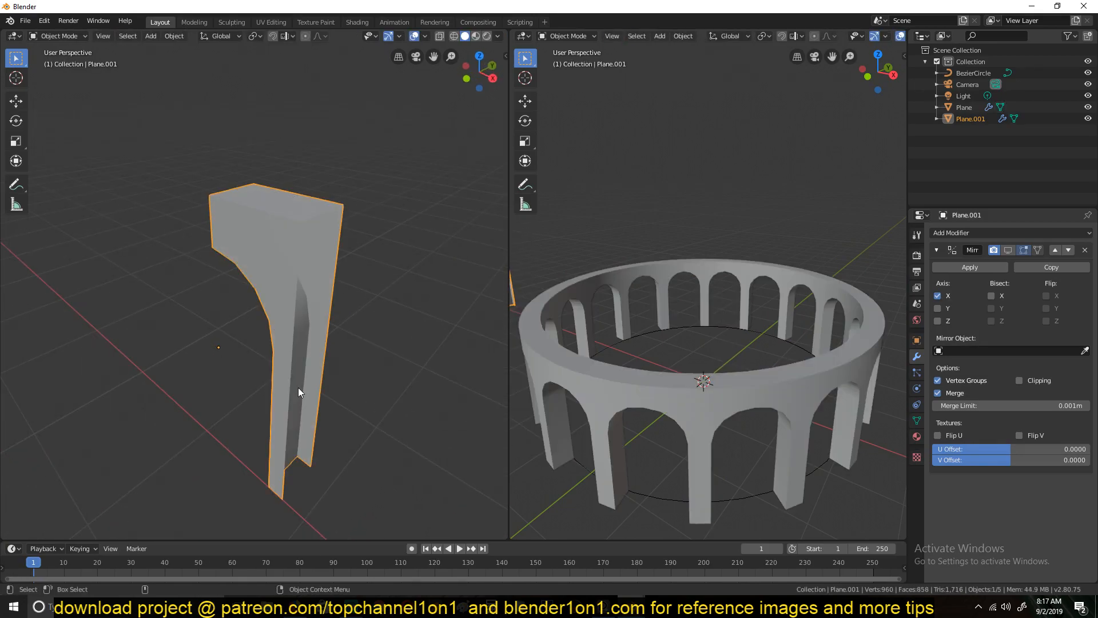
# - Turn the Mirror modifier's viewport display back on for the single arch segment
pyautogui.moveTo(298, 392); pyautogui.dragTo(359, 354, button='middle')
pyautogui.click(955, 250)
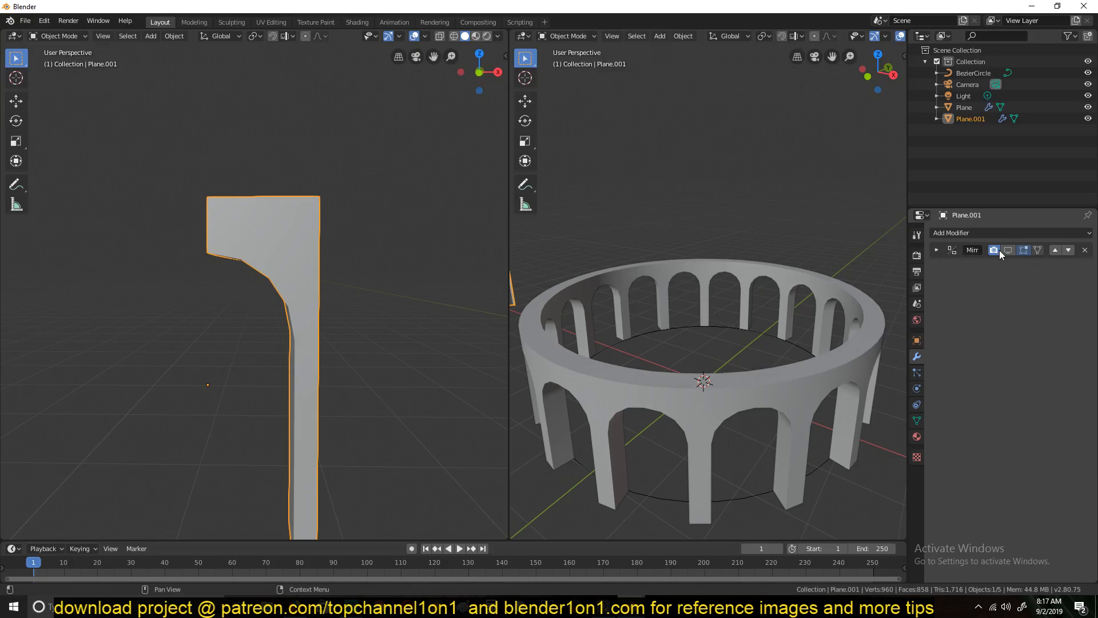
pyautogui.click(1009, 250)
# - Add a Bevel modifier to the arch segment after its Mirror modifier and try to apply the object's transform
pyautogui.click(1021, 233)
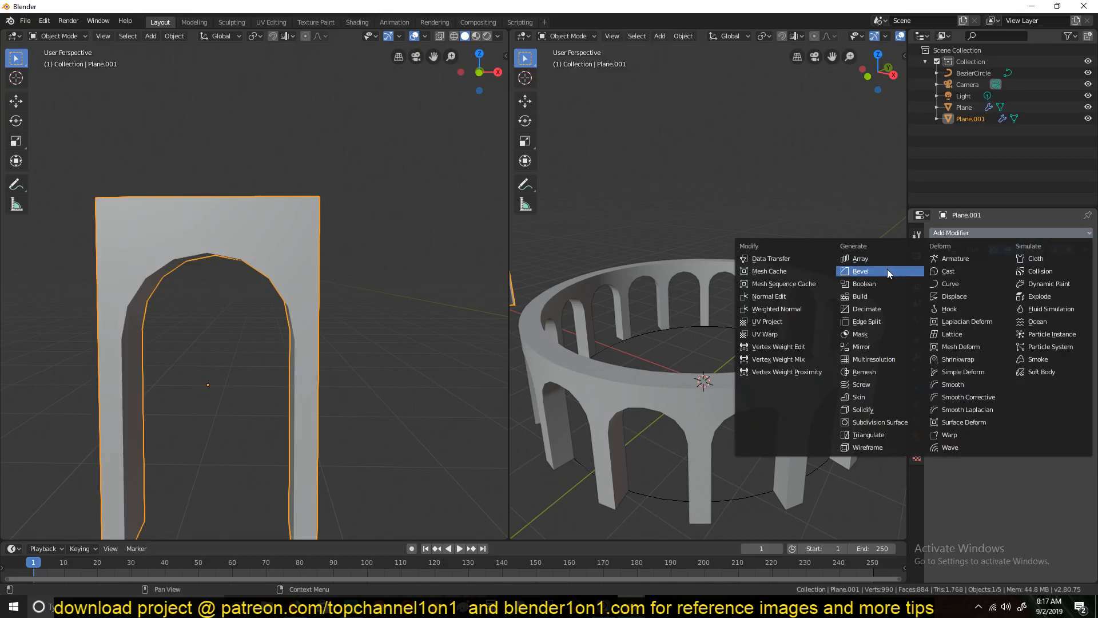
pyautogui.click(887, 269)
pyautogui.rightClick(302, 273)
pyautogui.click(301, 272)
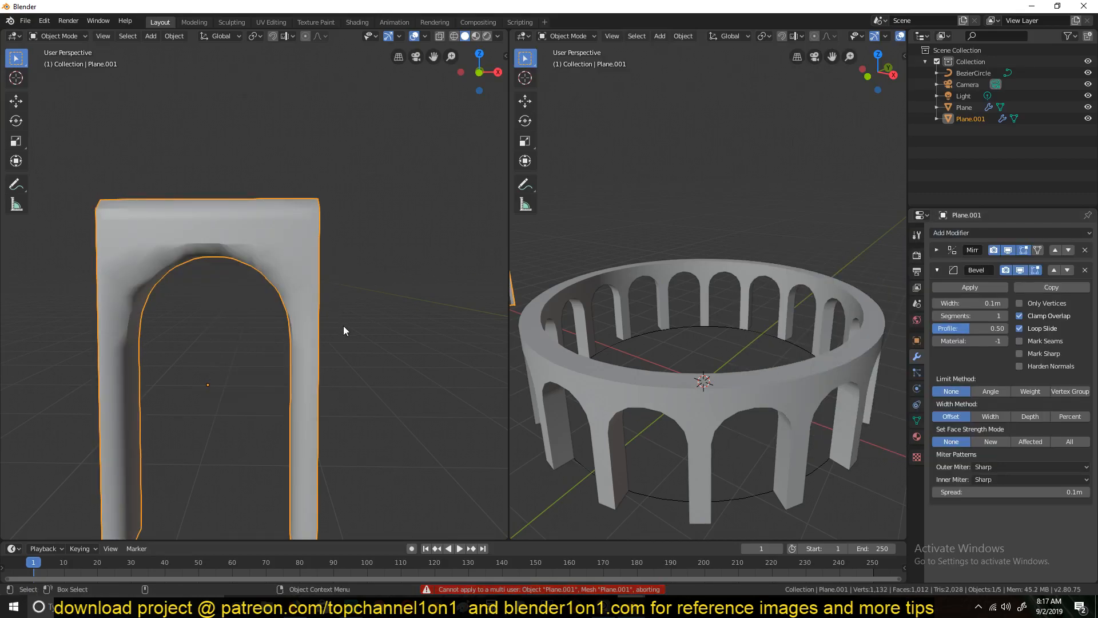
pyautogui.moveTo(318, 352); pyautogui.dragTo(233, 314, button='middle')
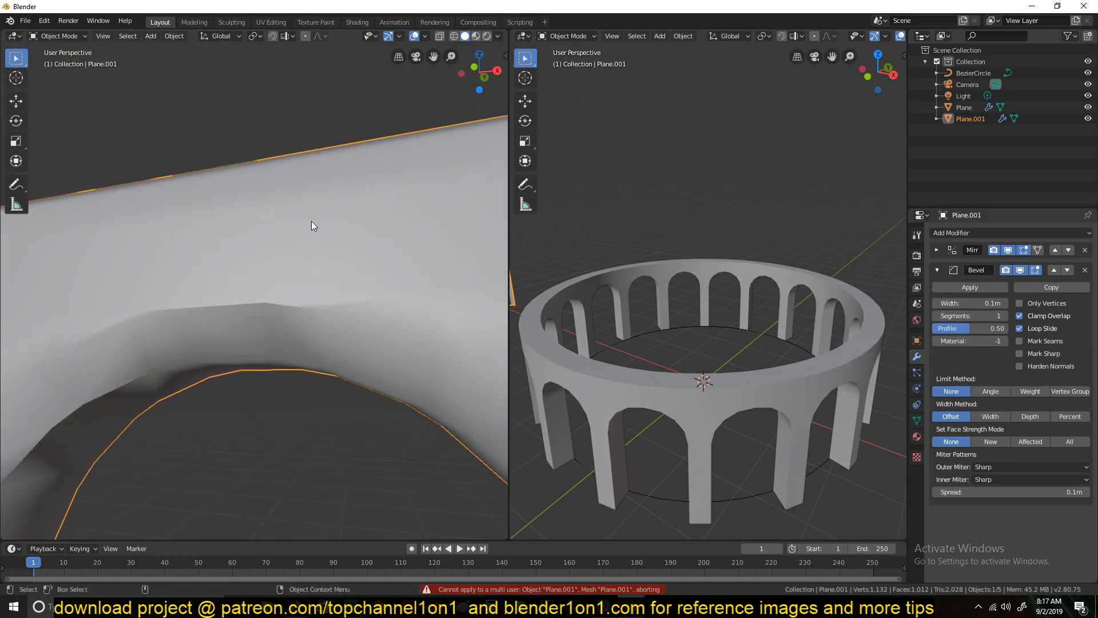
# - Reduce the arch segment's Bevel width to 0.011 m and limit the bevel by angle, checking the edges in wireframe
pyautogui.moveTo(1005, 303); pyautogui.dragTo(955, 303)
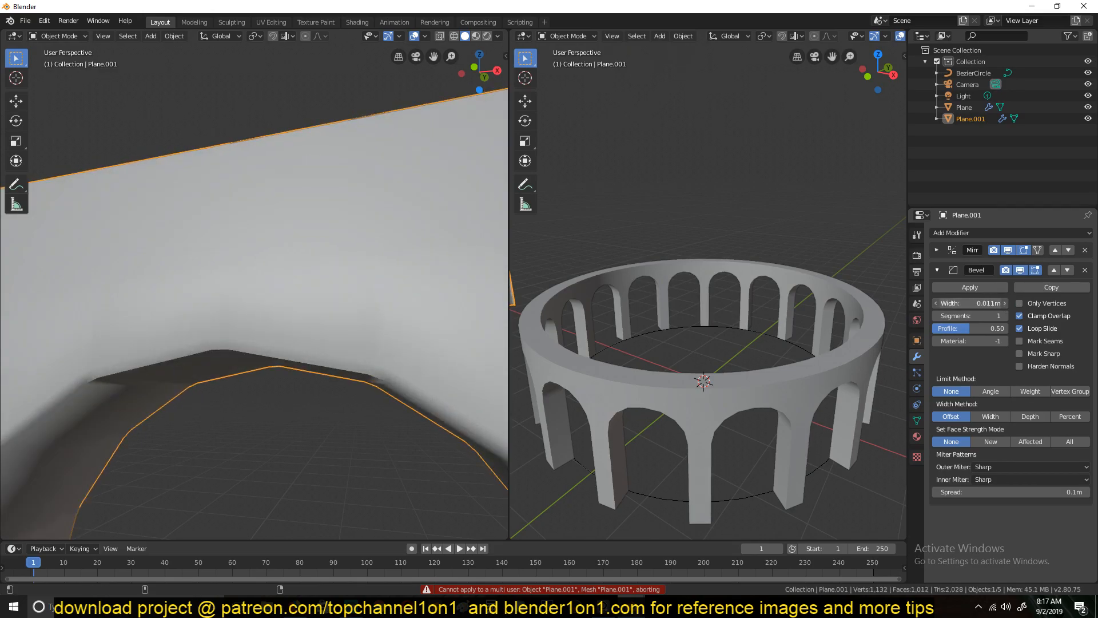
pyautogui.press('z')
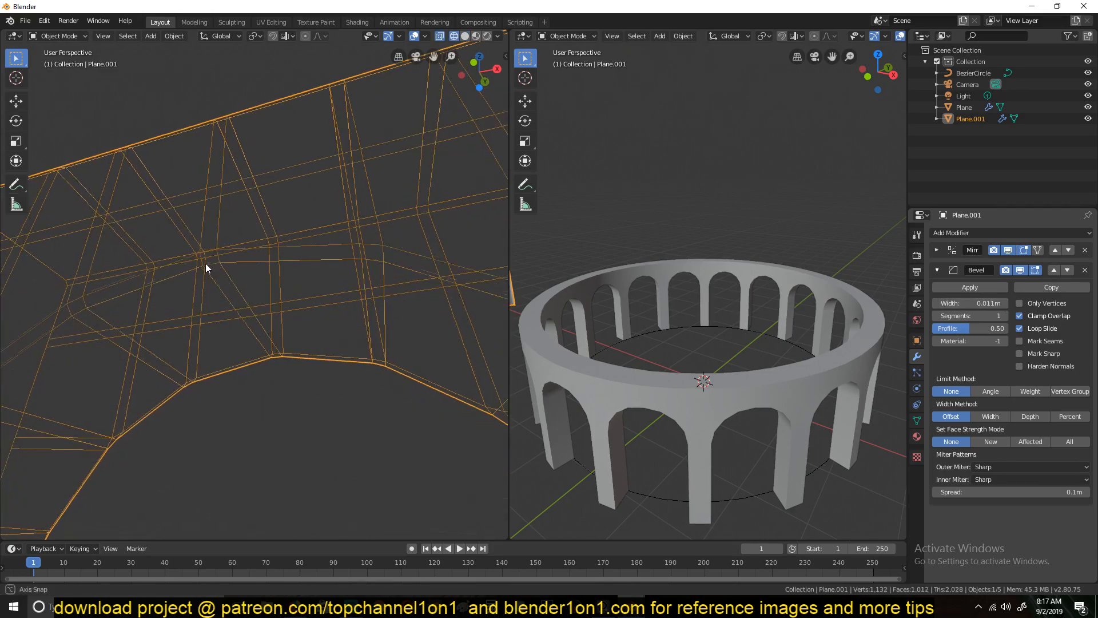
pyautogui.click(992, 391)
pyautogui.moveTo(333, 266); pyautogui.dragTo(365, 295, button='middle')
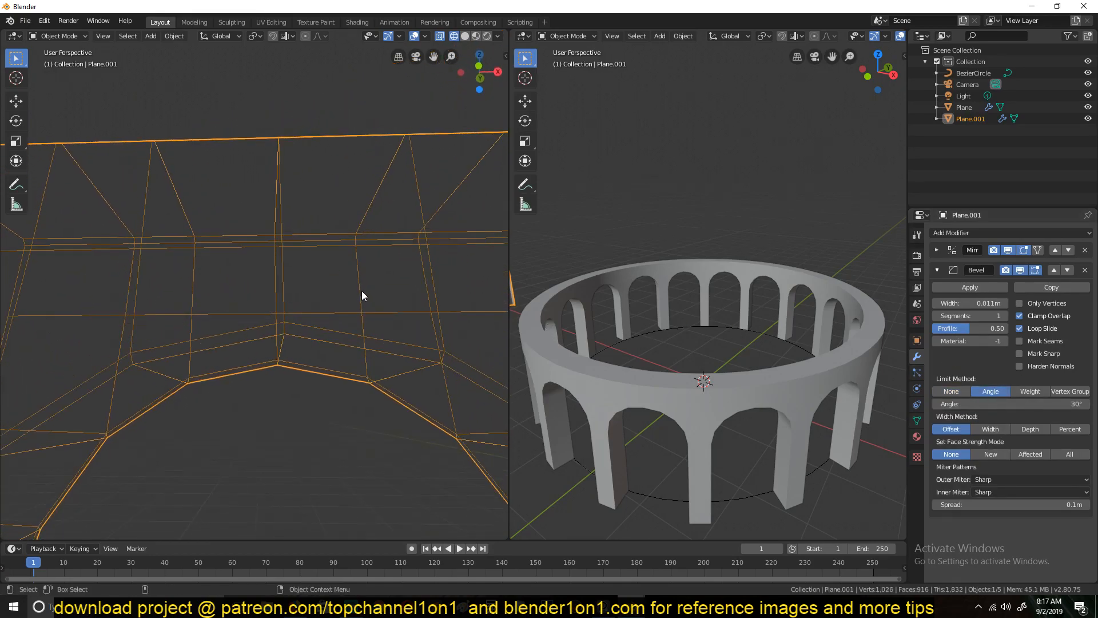
pyautogui.moveTo(275, 229); pyautogui.dragTo(287, 241, button='middle')
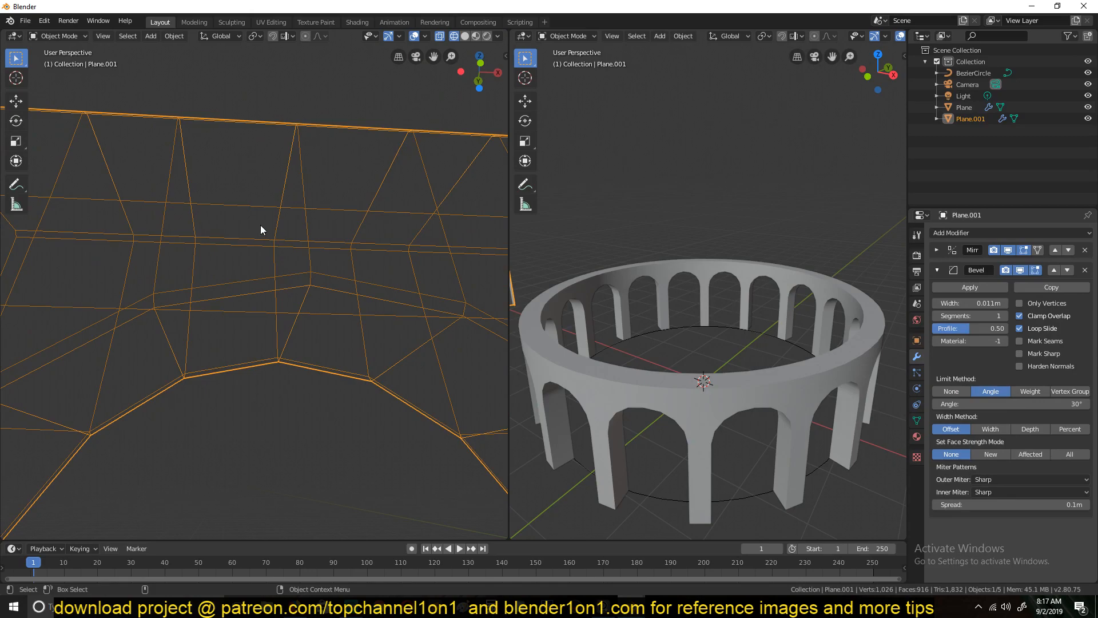
# - Set the Bevel width to 0.004 m with 2 segments, restore solid shading and enable Harden Normals
pyautogui.moveTo(970, 303); pyautogui.dragTo(945, 303)
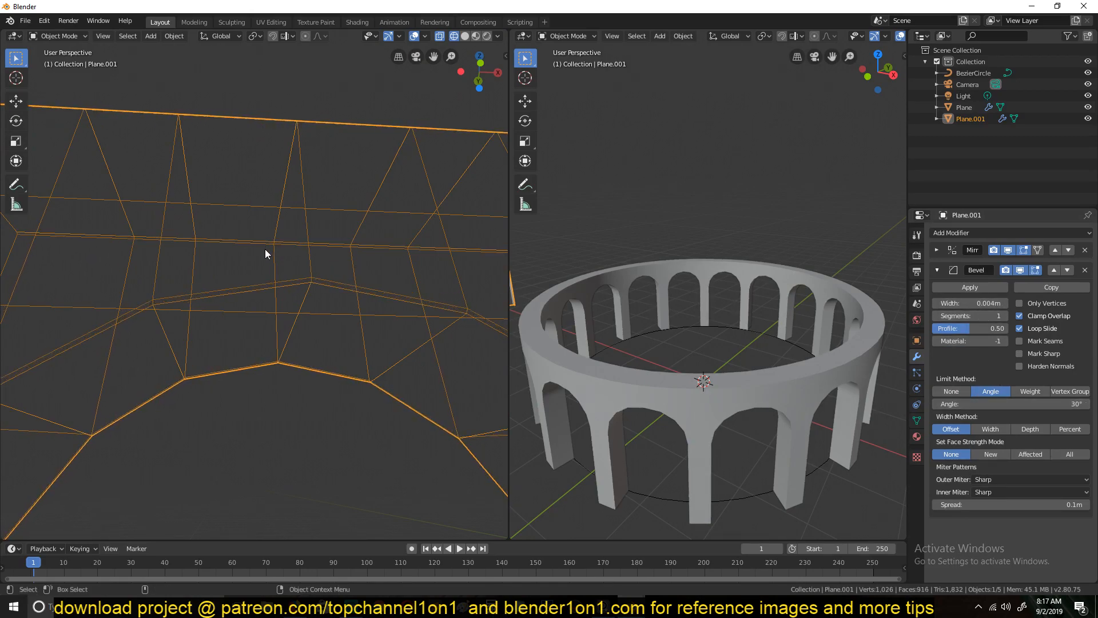
pyautogui.click(1006, 316)
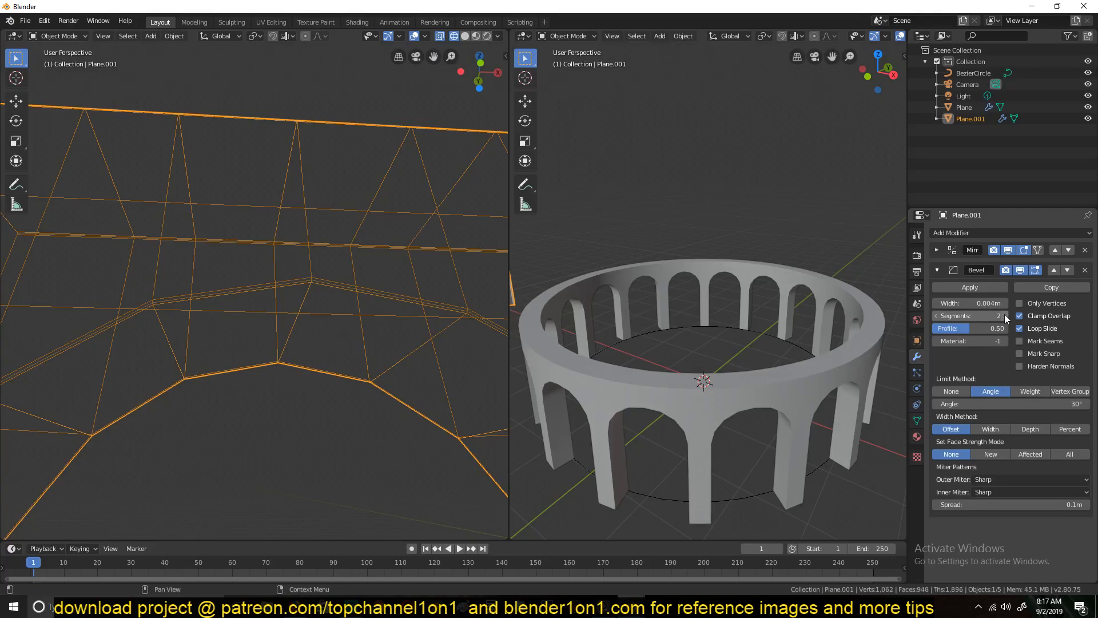
pyautogui.hotkey('shift', 'z')
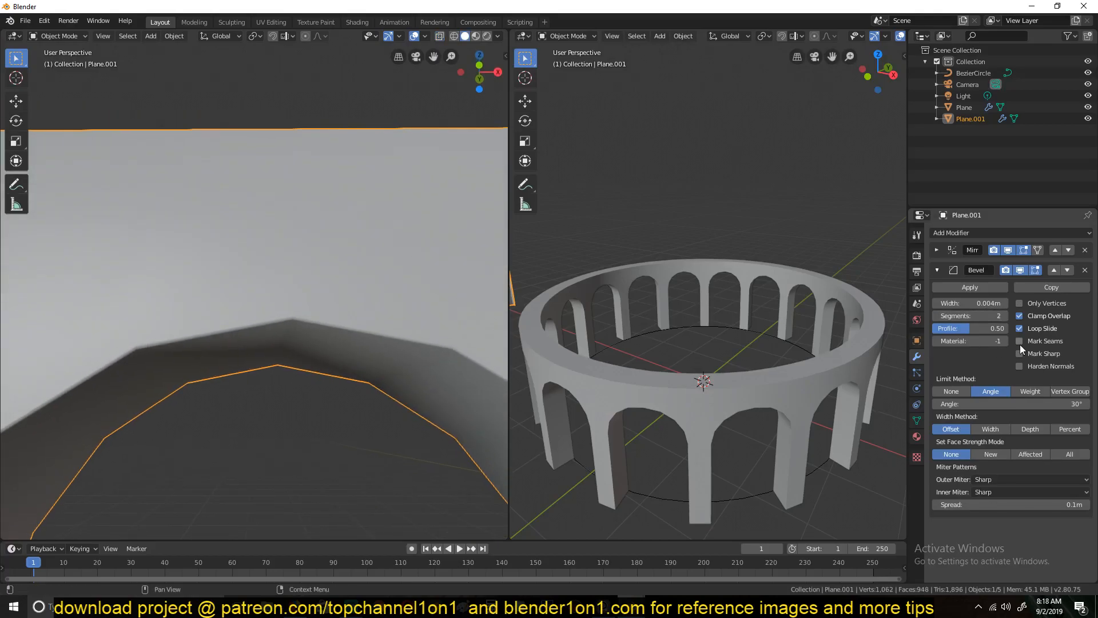
pyautogui.click(1023, 365)
# - Examine the bevelled arch segment and the arcade ring from several angles, then deselect the segment
pyautogui.scroll(-7, 349, 325)
pyautogui.moveTo(349, 325); pyautogui.dragTo(386, 321, button='middle')
pyautogui.scroll(5, 325, 372)
pyautogui.scroll(-4, 426, 352)
pyautogui.moveTo(426, 352); pyautogui.dragTo(361, 382, button='middle')
pyautogui.scroll(2, 610, 359)
pyautogui.keyDown('shift'); pyautogui.moveTo(610, 359); pyautogui.dragTo(867, 287, button='middle'); pyautogui.keyUp('shift')
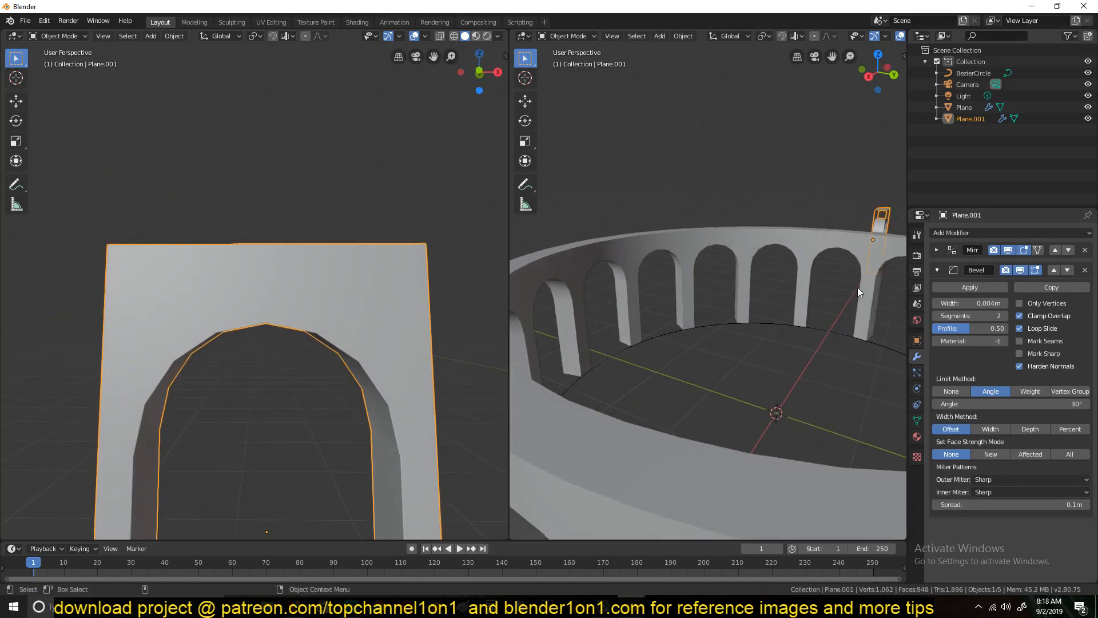
pyautogui.scroll(-4, 693, 304)
pyautogui.moveTo(744, 304); pyautogui.dragTo(781, 288, button='middle')
pyautogui.click(441, 294)
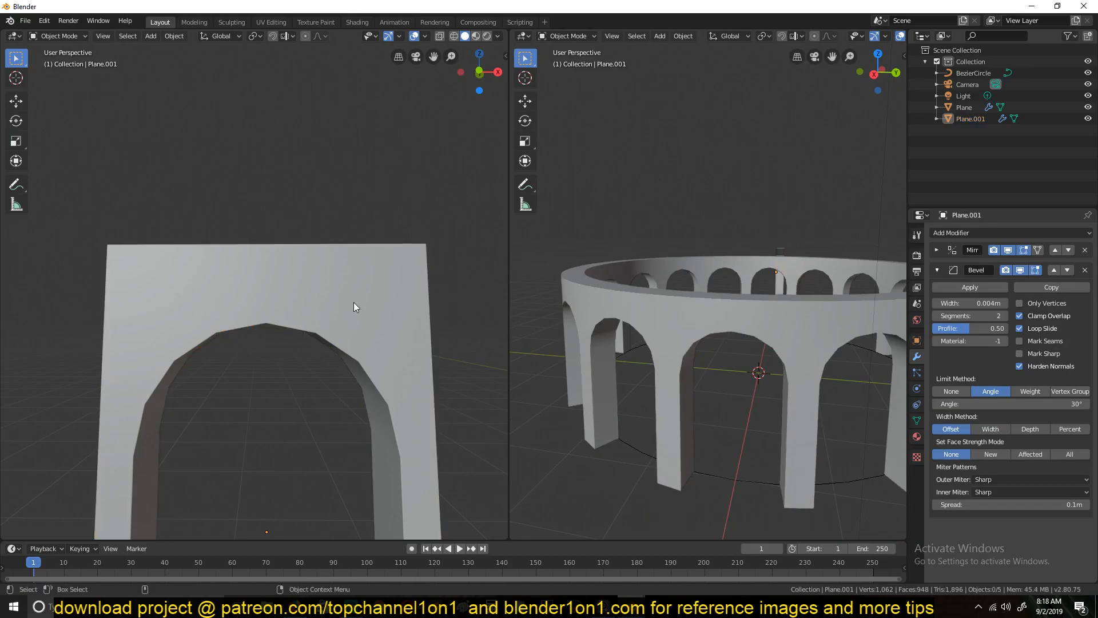
# - Add a loop cut across the arch segment's pillar in Edit Mode, slid up to just below the start of the arch
pyautogui.click(354, 302)
pyautogui.press('Tab')
pyautogui.moveTo(356, 303); pyautogui.dragTo(384, 279, button='middle')
pyautogui.moveTo(685, 280); pyautogui.dragTo(835, 258, button='middle')
pyautogui.scroll(3, 796, 288)
pyautogui.scroll(1, 749, 312)
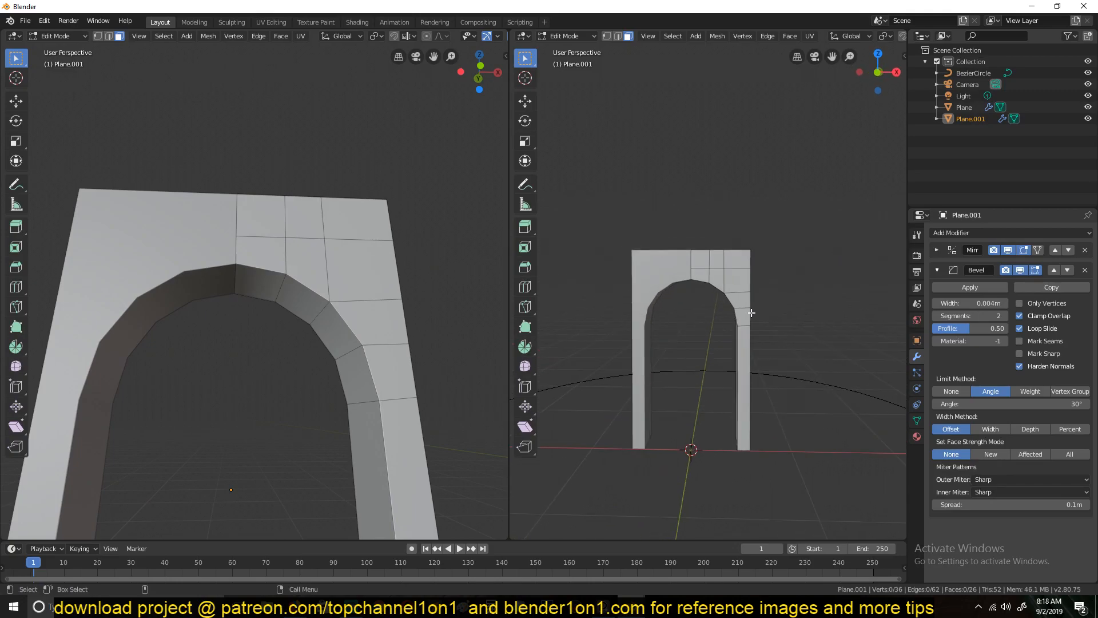
pyautogui.keyDown('alt'); pyautogui.click(388, 366); pyautogui.keyUp('alt')
pyautogui.hotkey('ctrl', 'r')
pyautogui.click(386, 425)
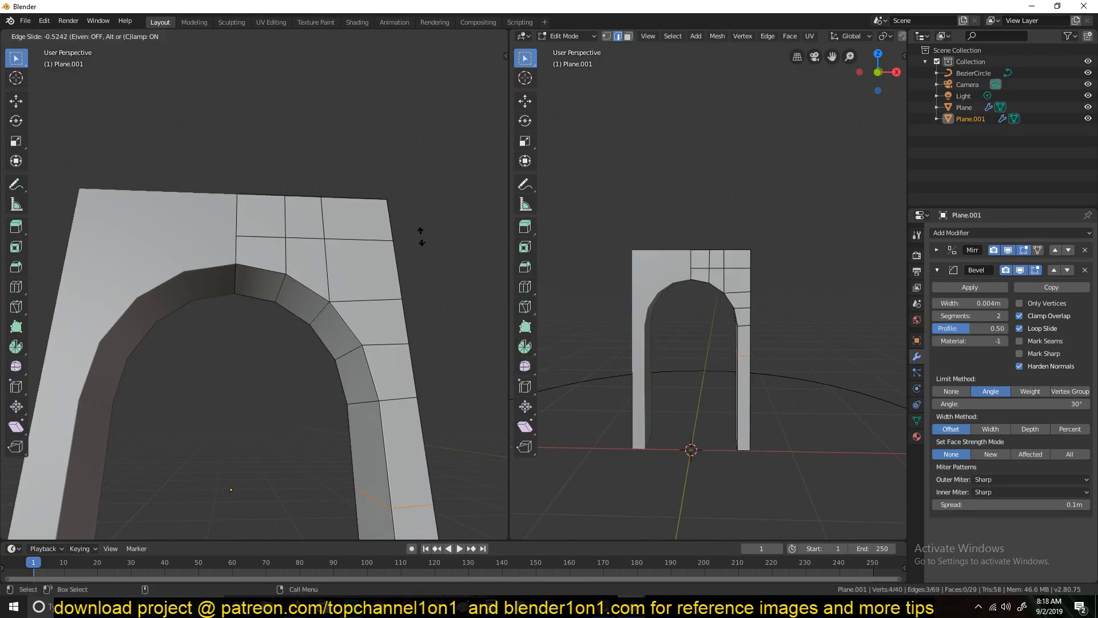
pyautogui.click(446, 154)
# - Extrude the narrow band of faces at the pillar's top slightly outward along its normals
pyautogui.keyDown('alt'); pyautogui.click(375, 415); pyautogui.keyUp('alt')
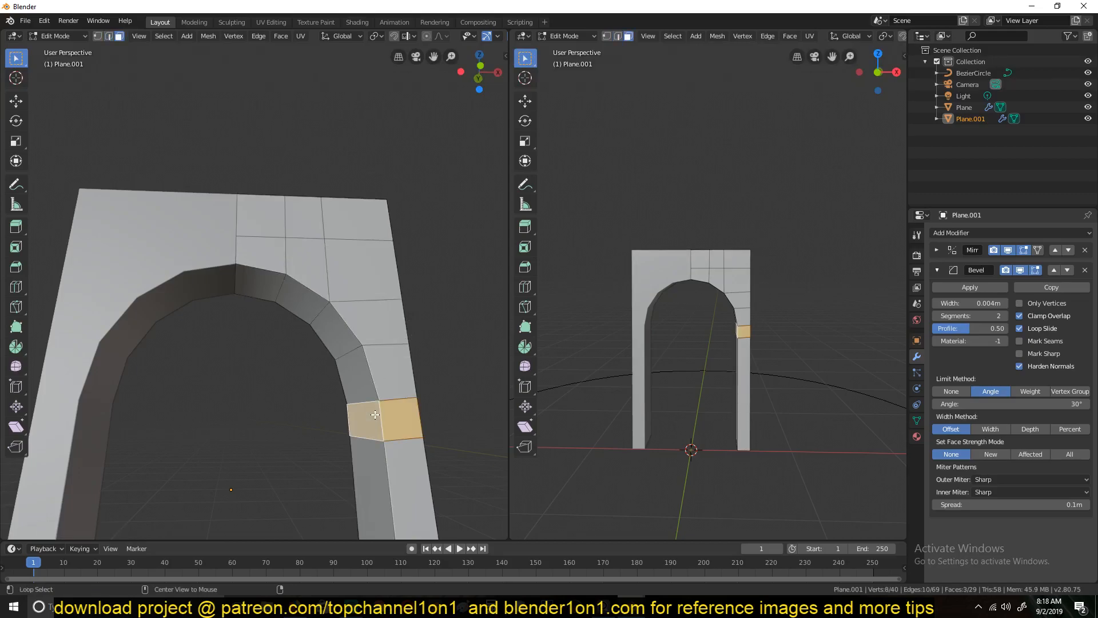
pyautogui.press('KP_Decimal')
pyautogui.moveTo(270, 288); pyautogui.dragTo(315, 339, button='middle')
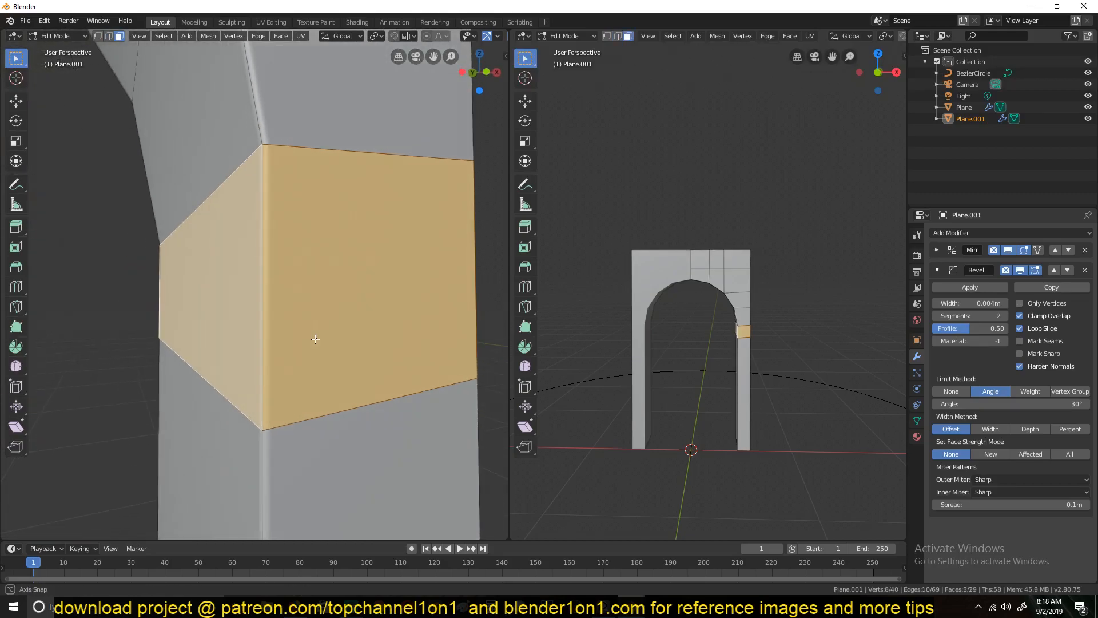
pyautogui.hotkey('alt', 'e')
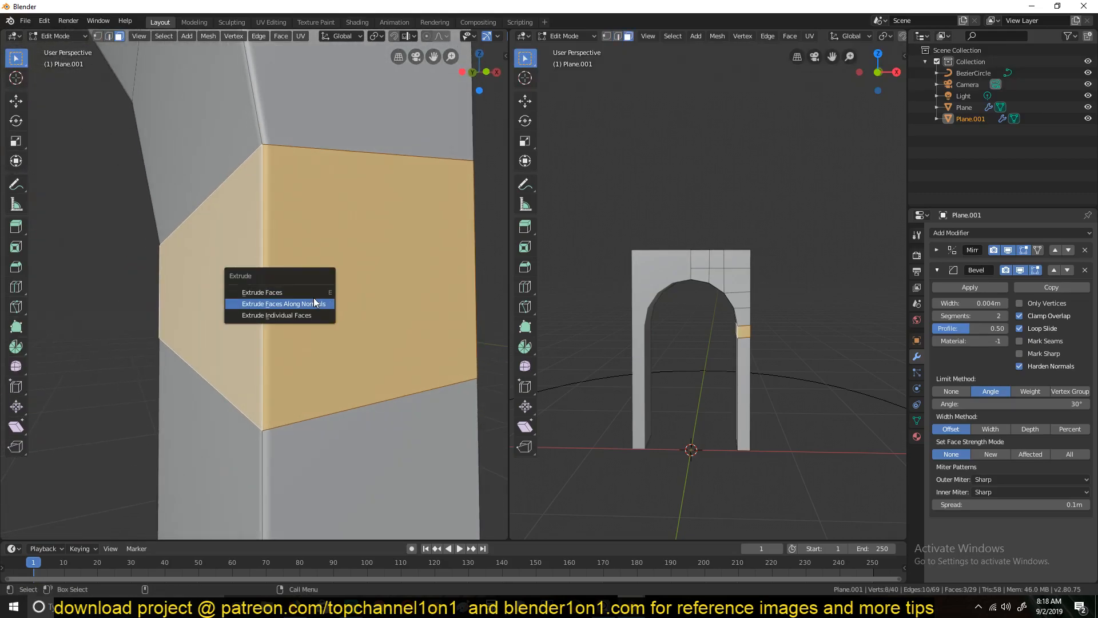
pyautogui.click(316, 291)
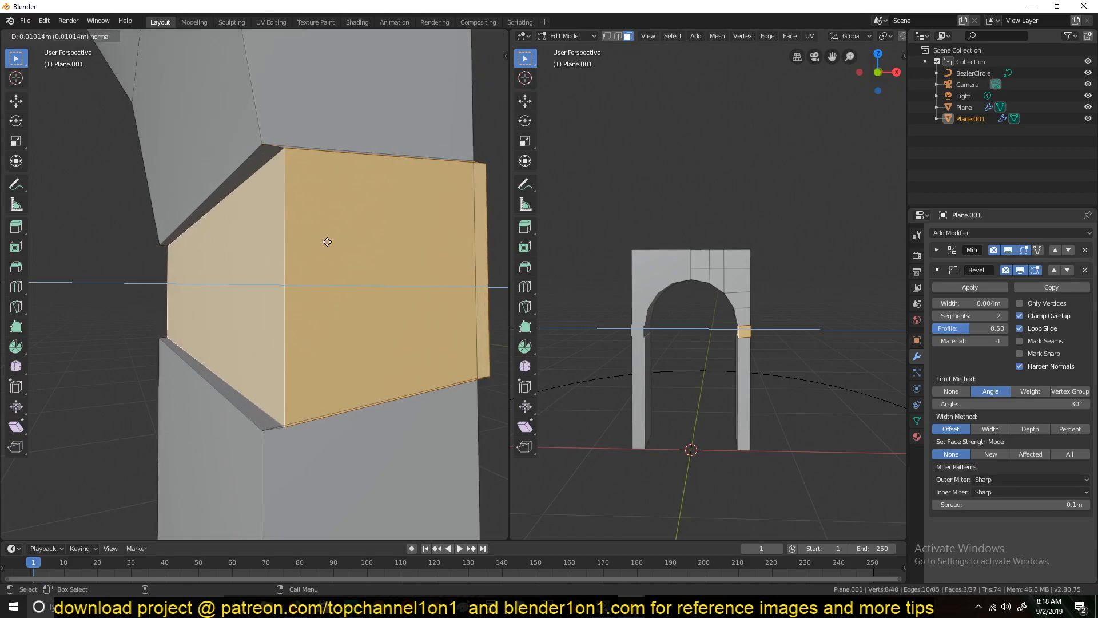
pyautogui.rightClick(332, 269)
pyautogui.hotkey('alt', 'e')
pyautogui.click(326, 290)
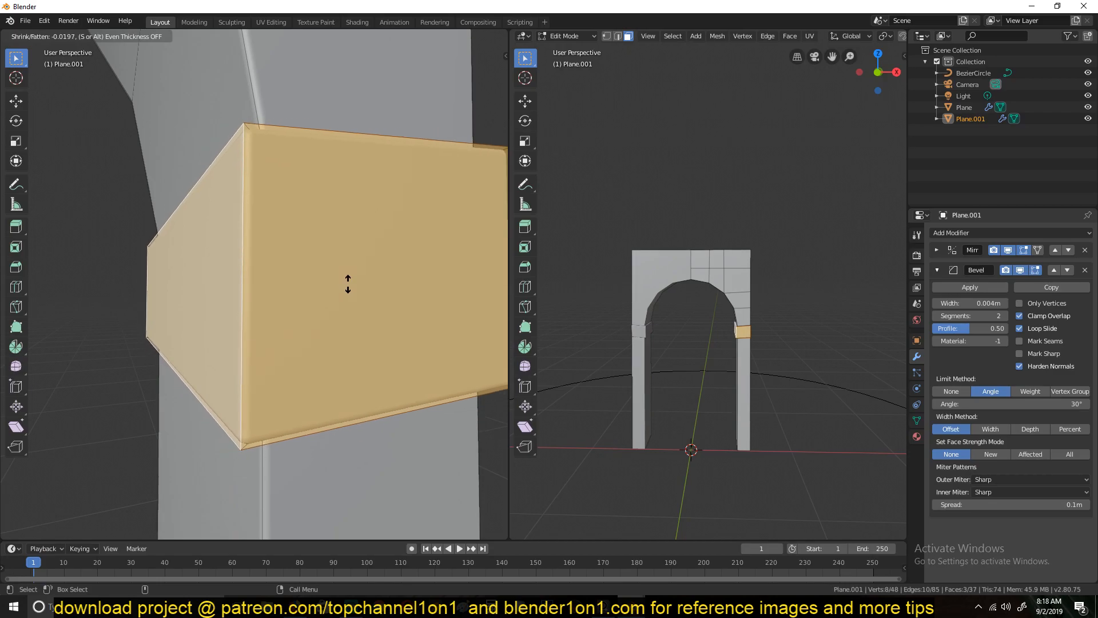
pyautogui.click(347, 289)
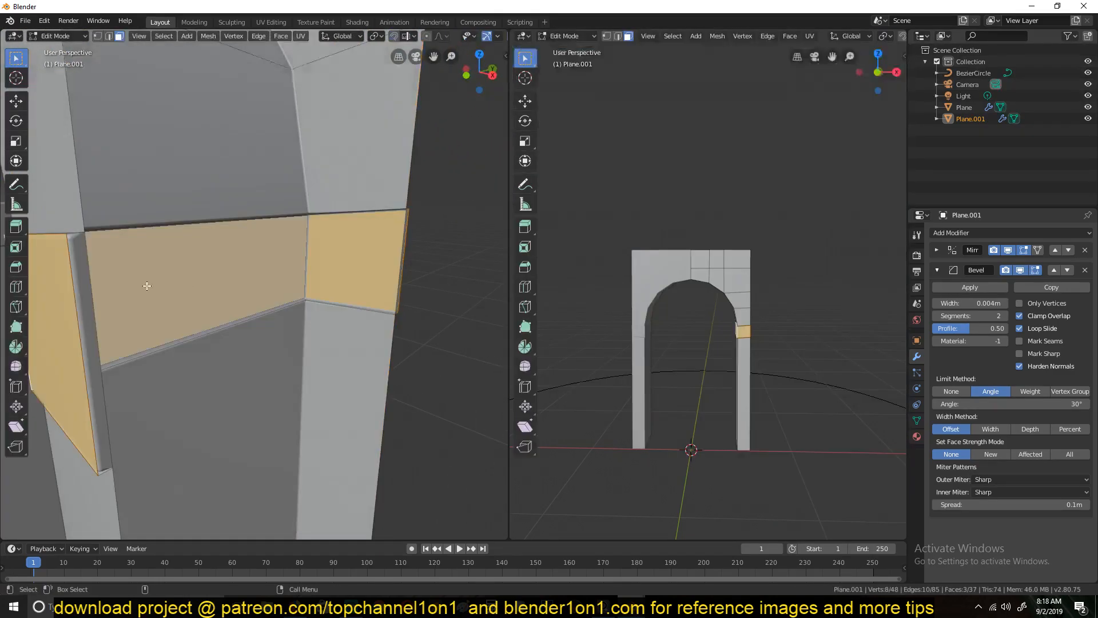
# - Delete the two thin end faces of the extruded band at the pillar's outer side and return to Object Mode
pyautogui.click(85, 283)
pyautogui.moveTo(326, 258); pyautogui.dragTo(456, 292, button='middle')
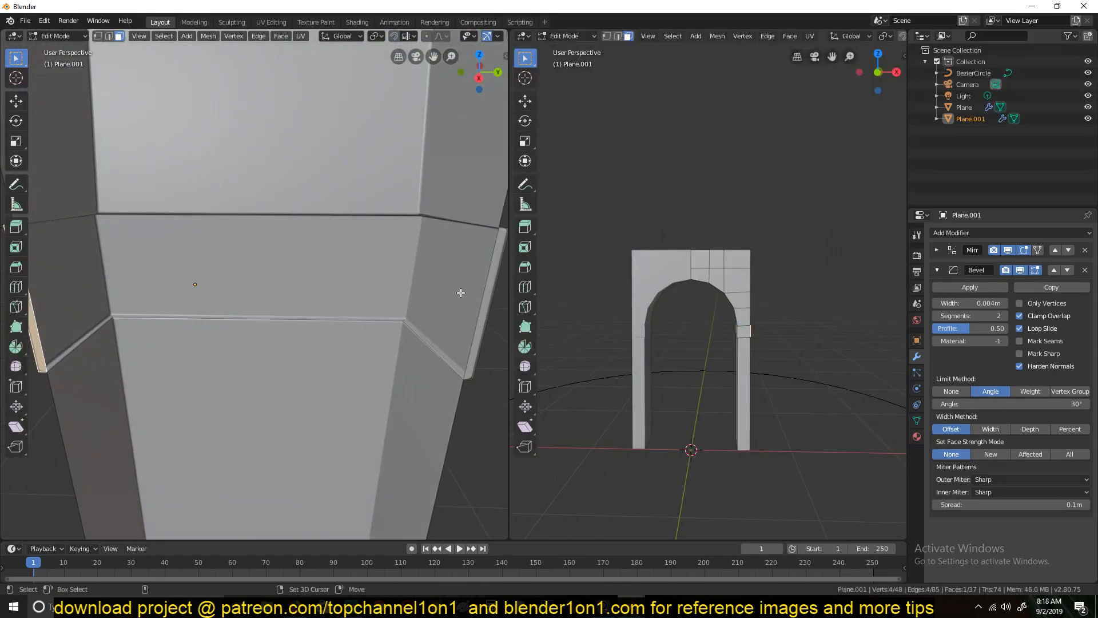
pyautogui.keyDown('shift'); pyautogui.click(485, 296); pyautogui.keyUp('shift')
pyautogui.hotkey('shift', 'g')
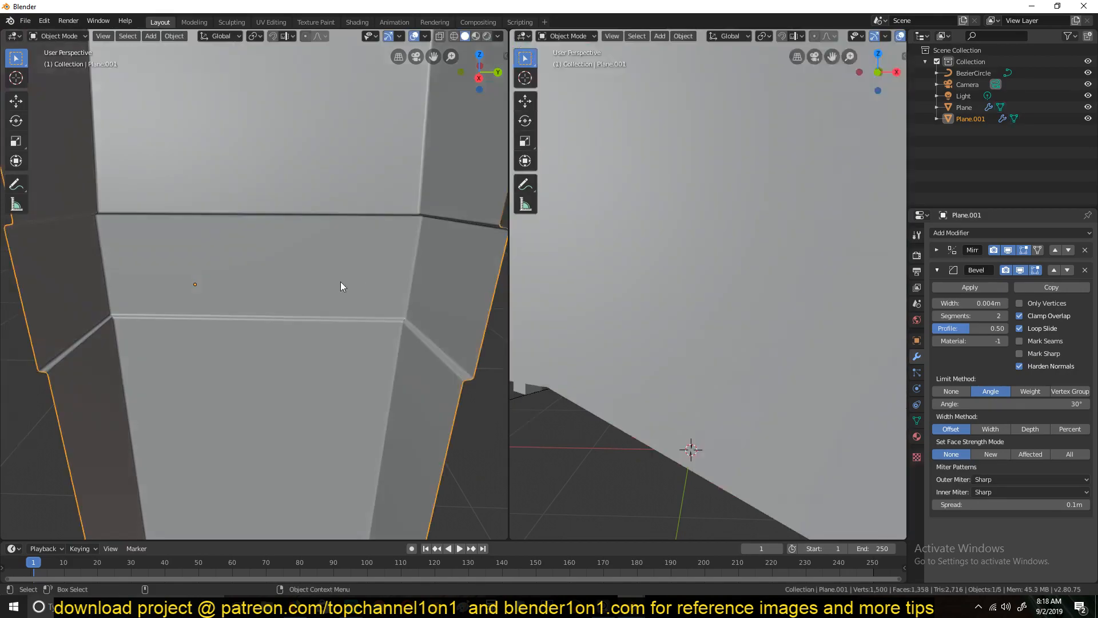
pyautogui.moveTo(269, 280); pyautogui.dragTo(345, 256, button='middle')
pyautogui.scroll(-5, 647, 250)
pyautogui.moveTo(648, 250); pyautogui.dragTo(654, 242, button='middle')
pyautogui.scroll(5, 654, 242)
# - Add a centred edge loop around the raised pillar band and bevel it into two segments
pyautogui.press('Tab')
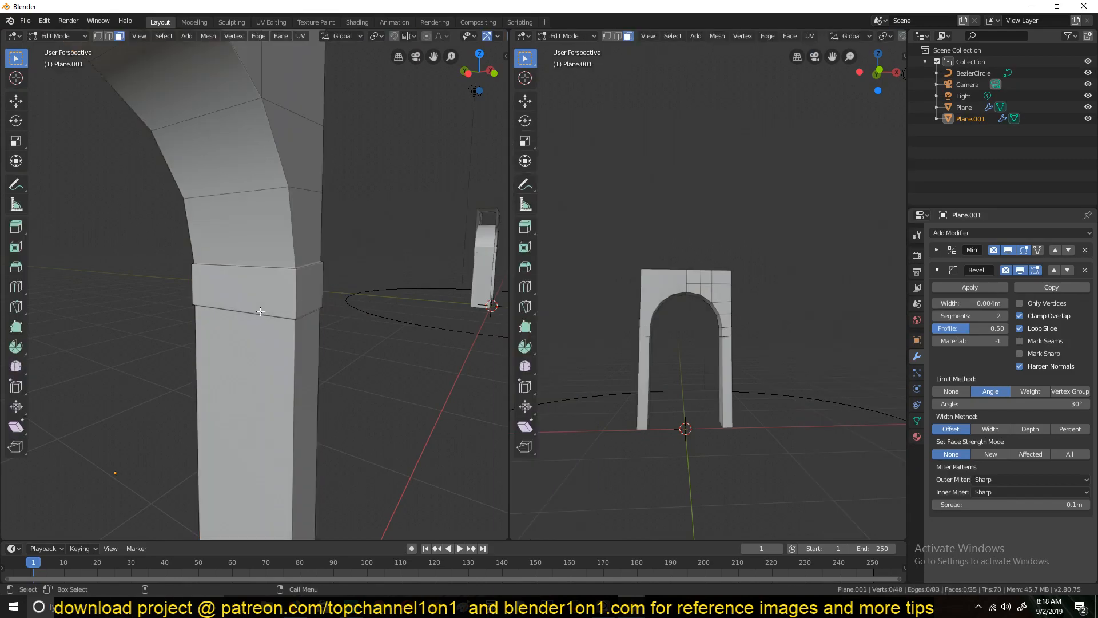
pyautogui.hotkey('ctrl', 'r')
pyautogui.click(300, 297)
pyautogui.rightClick(302, 296)
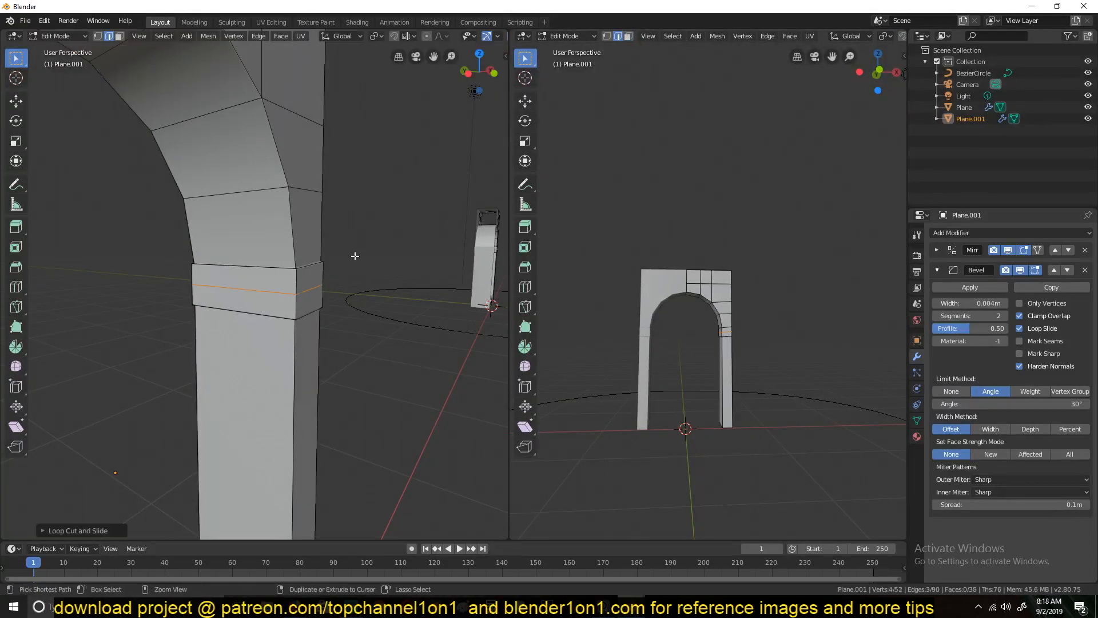
pyautogui.hotkey('ctrl', 'b')
pyautogui.scroll(-1, 366, 233)
pyautogui.click(369, 229)
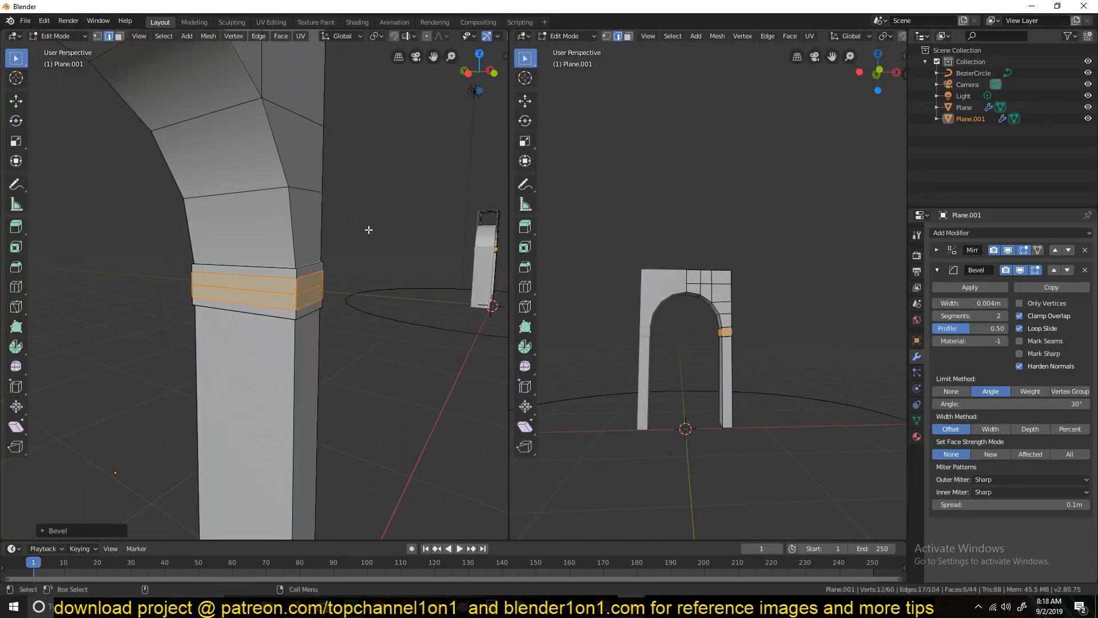
# - Push the band's middle edge loop outward along its normals to form a pointed moulding, and return to Object Mode
pyautogui.keyDown('alt'); pyautogui.click(315, 290); pyautogui.keyUp('alt')
pyautogui.hotkey('alt', 's')
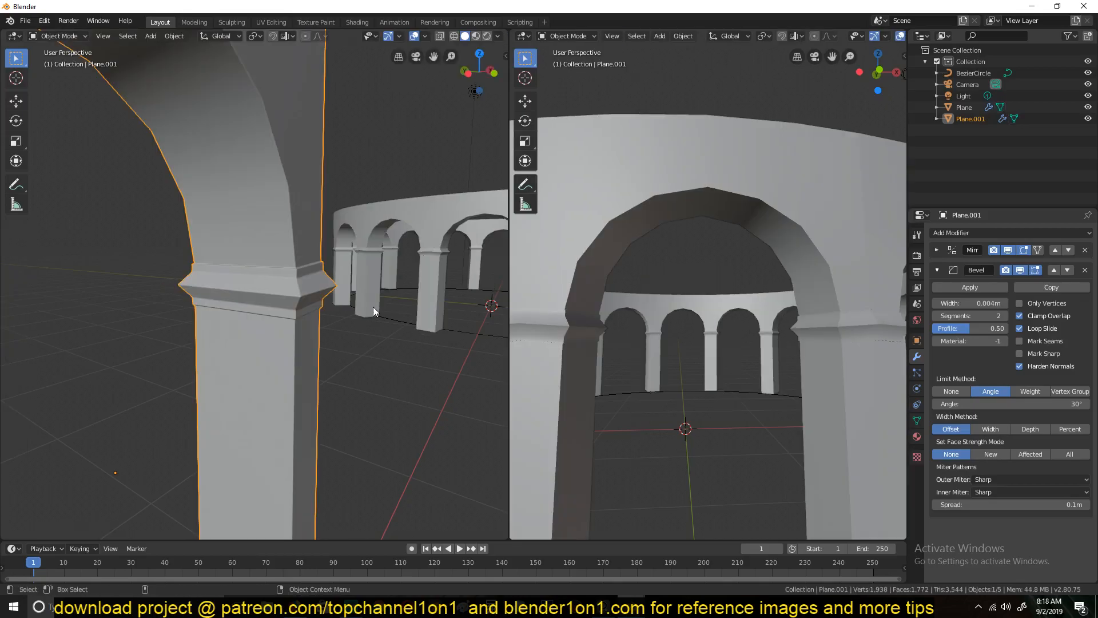
pyautogui.moveTo(373, 306); pyautogui.dragTo(265, 294, button='middle')
pyautogui.scroll(-8, 544, 285)
pyautogui.moveTo(545, 285); pyautogui.dragTo(765, 327, button='middle')
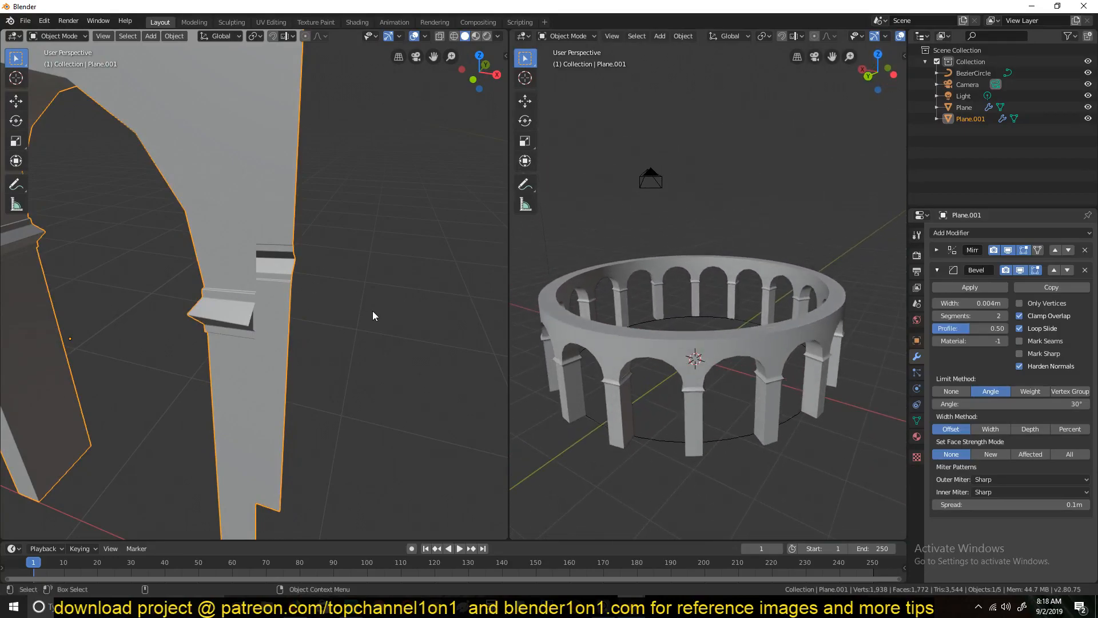
pyautogui.moveTo(290, 313); pyautogui.dragTo(345, 287, button='middle')
pyautogui.scroll(3, 342, 286)
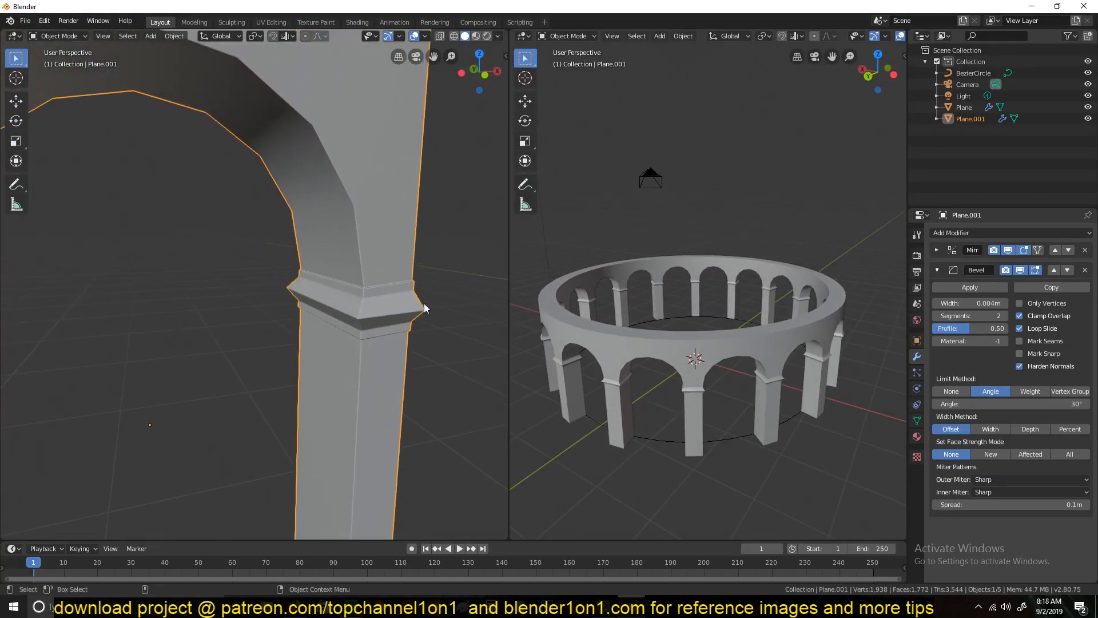
# - Add a centred edge loop along the inner surface of the arch and pillar and bevel it into a two-segment strip
pyautogui.press('Tab')
pyautogui.hotkey('ctrl', 'r')
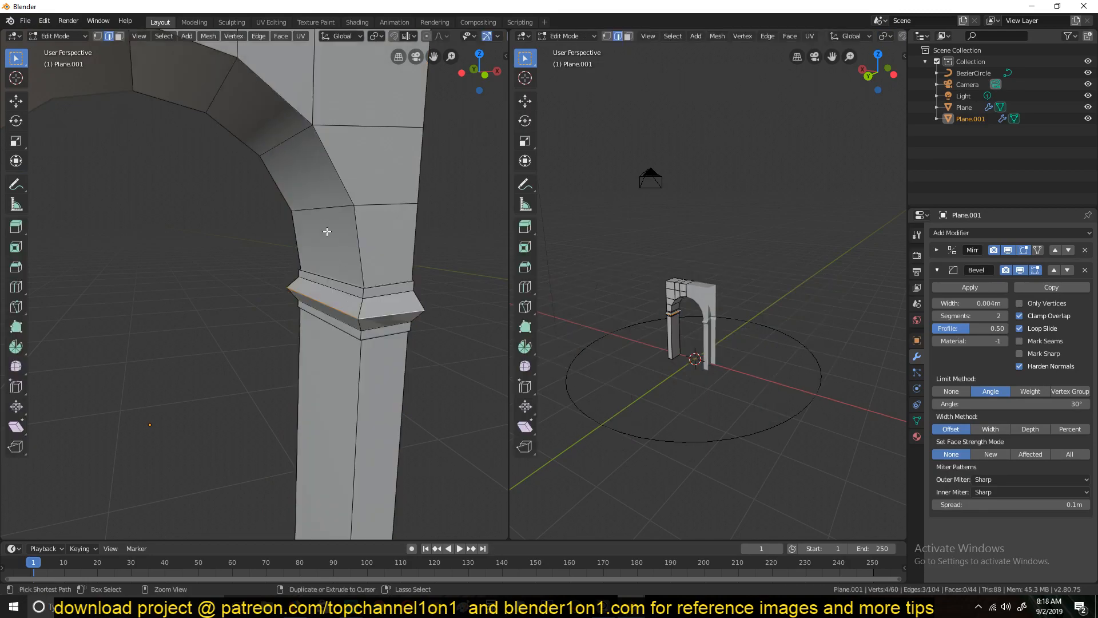
pyautogui.click(323, 217)
pyautogui.hotkey('ctrl', 'b')
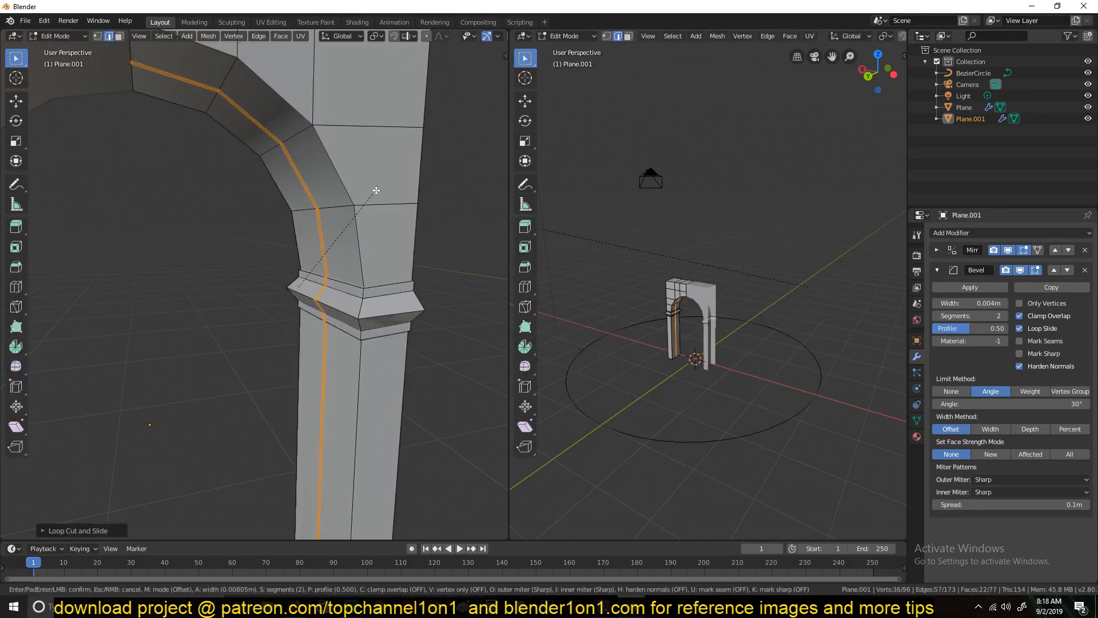
pyautogui.click(403, 172)
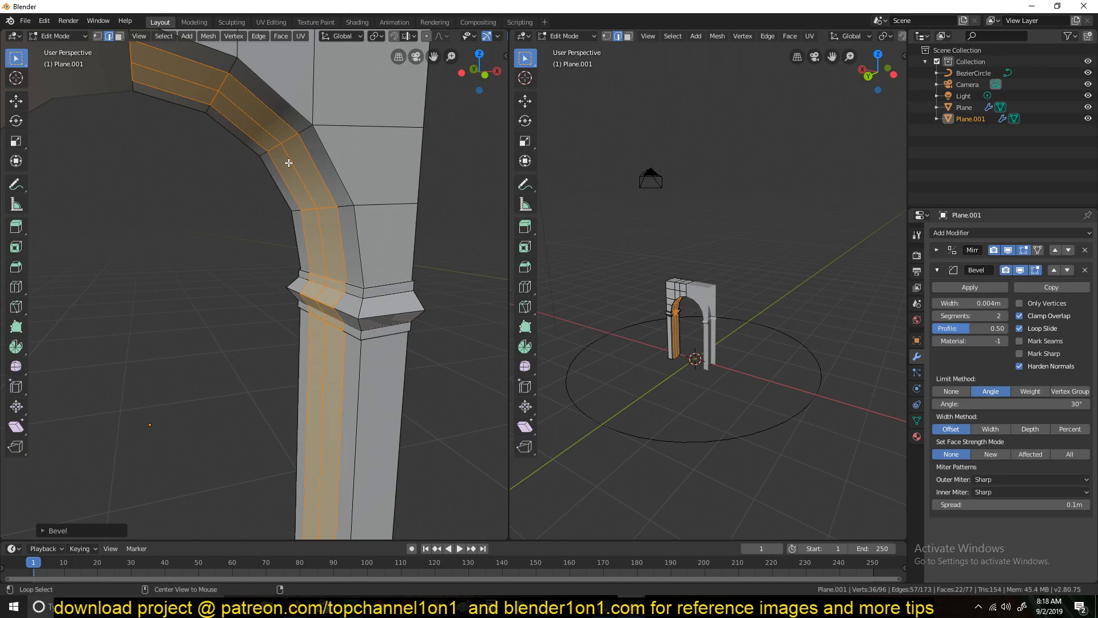
pyautogui.keyDown('alt'); pyautogui.click(290, 163); pyautogui.keyUp('alt')
pyautogui.hotkey('alt', 's')
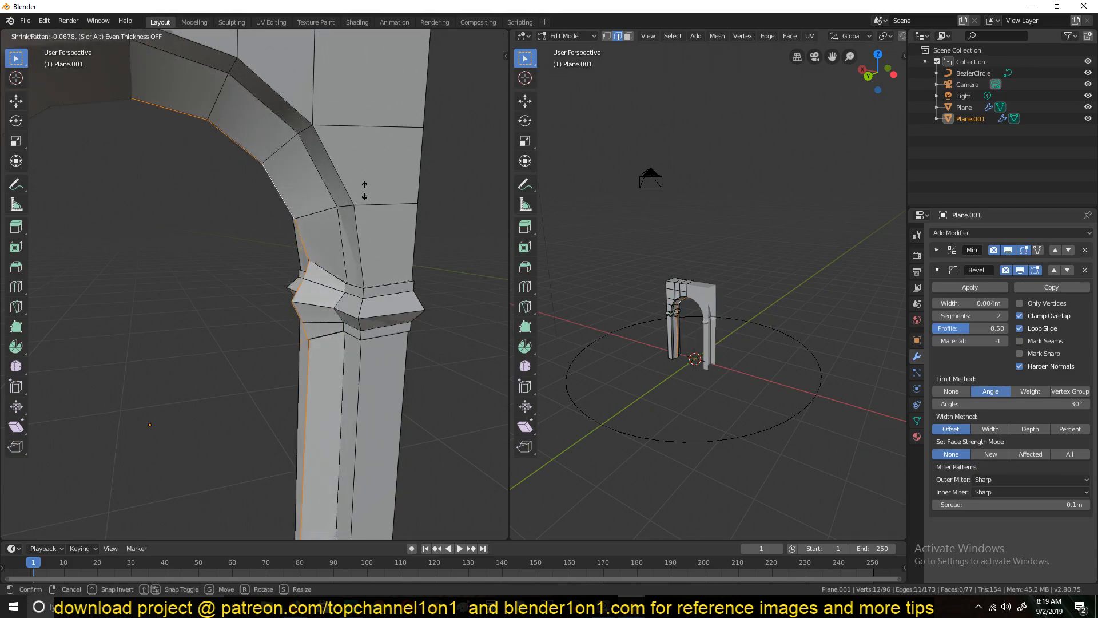
pyautogui.rightClick(365, 192)
# - Select the two parallel face strips running along the middle of the arch's inner surface
pyautogui.moveTo(342, 223); pyautogui.dragTo(351, 217, button='middle')
pyautogui.press('3')
pyautogui.keyDown('alt'); pyautogui.click(328, 212); pyautogui.keyUp('alt')
pyautogui.keyDown('alt'); pyautogui.keyDown('shift'); pyautogui.click(312, 210); pyautogui.keyUp('shift'); pyautogui.keyUp('alt')
pyautogui.hotkey('alt', 'e')
pyautogui.click(373, 206)
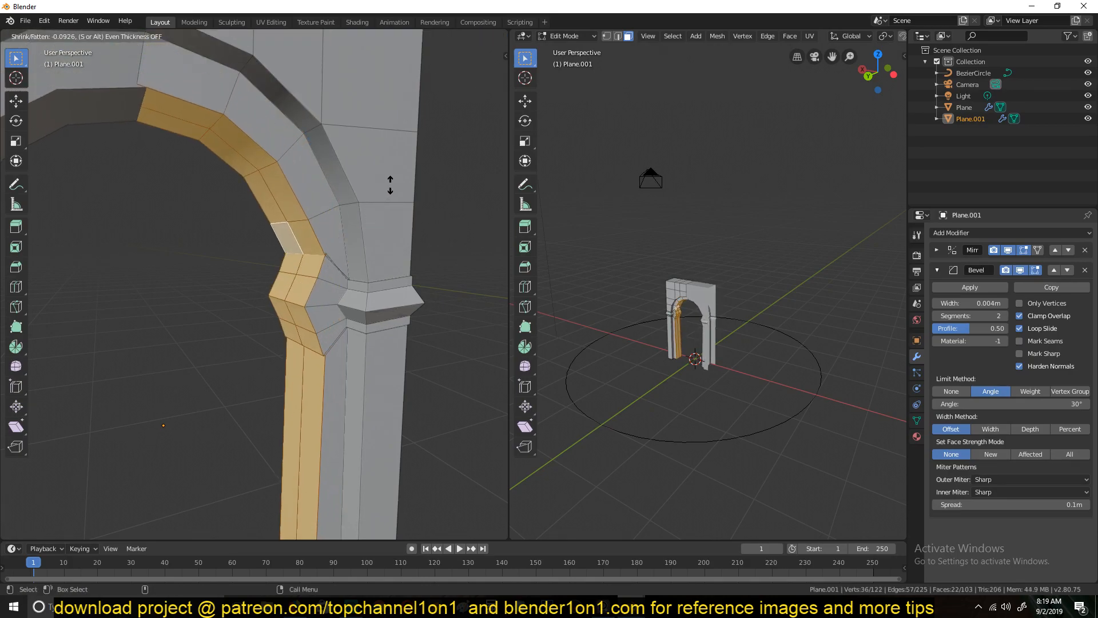
pyautogui.click(389, 194)
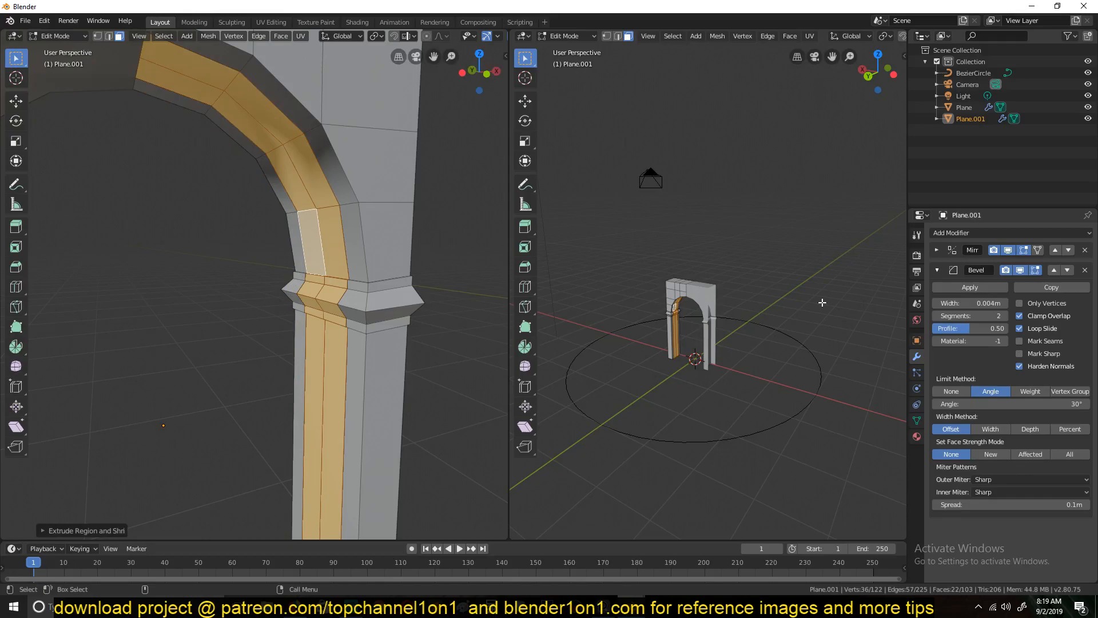
# - Enable Clipping in the Mirror modifier and extrude the selected face strips along their normals into the arch opening
pyautogui.click(938, 251)
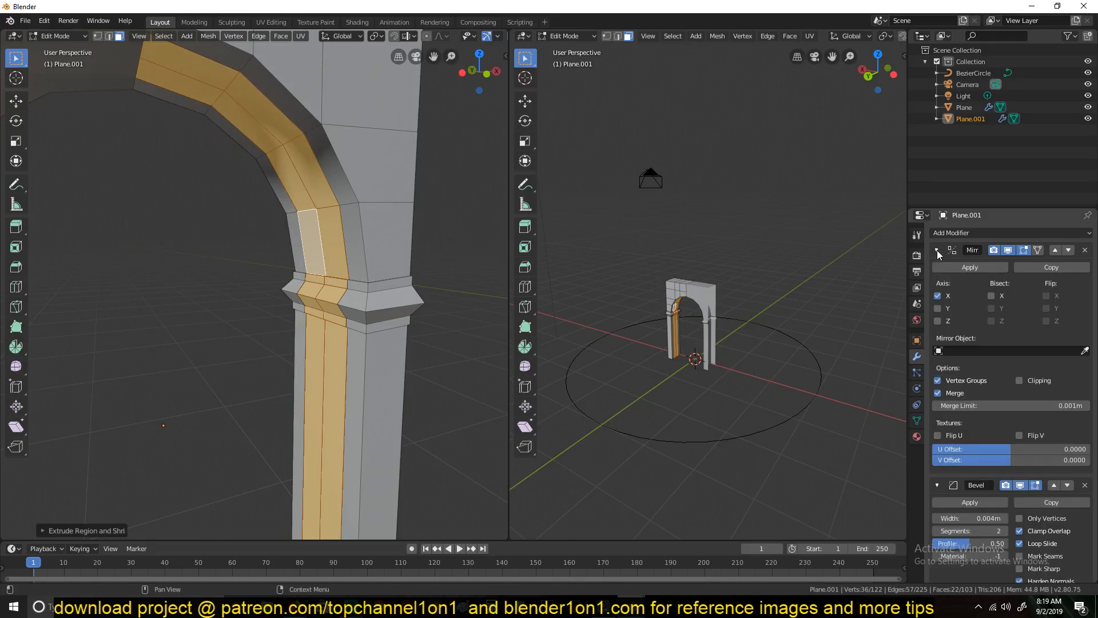
pyautogui.click(1020, 380)
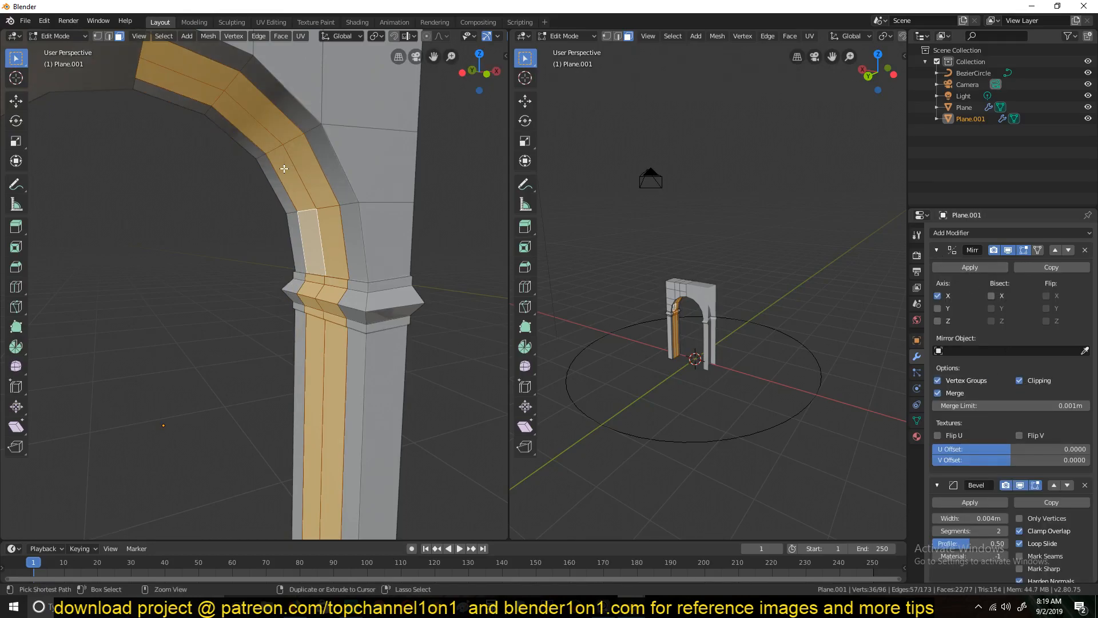
pyautogui.hotkey('alt', 'e')
pyautogui.click(403, 173)
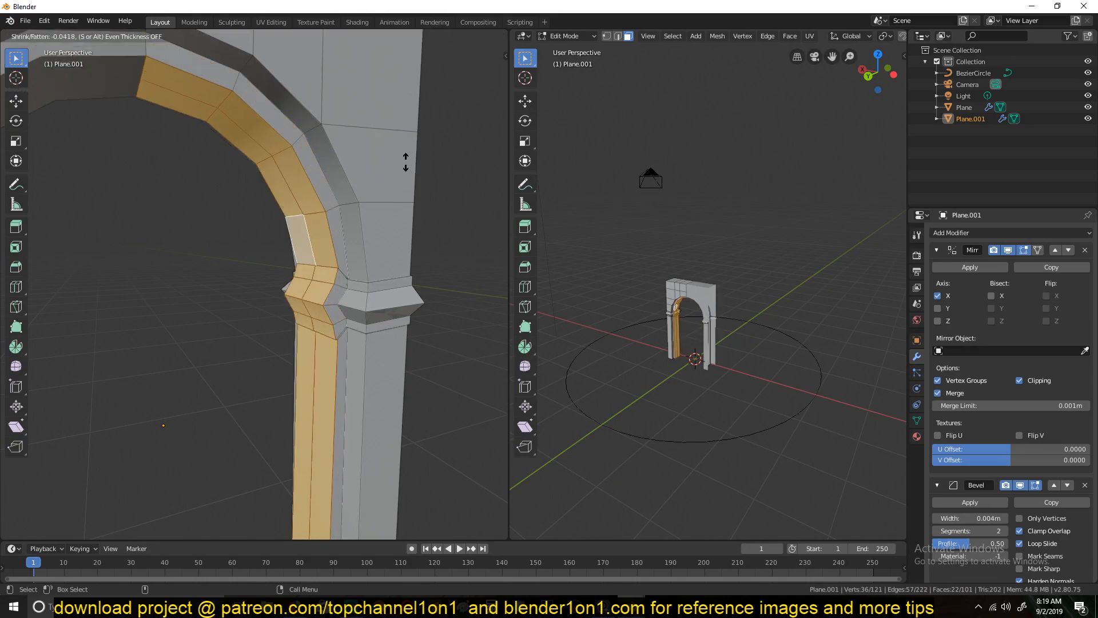
pyautogui.click(405, 170)
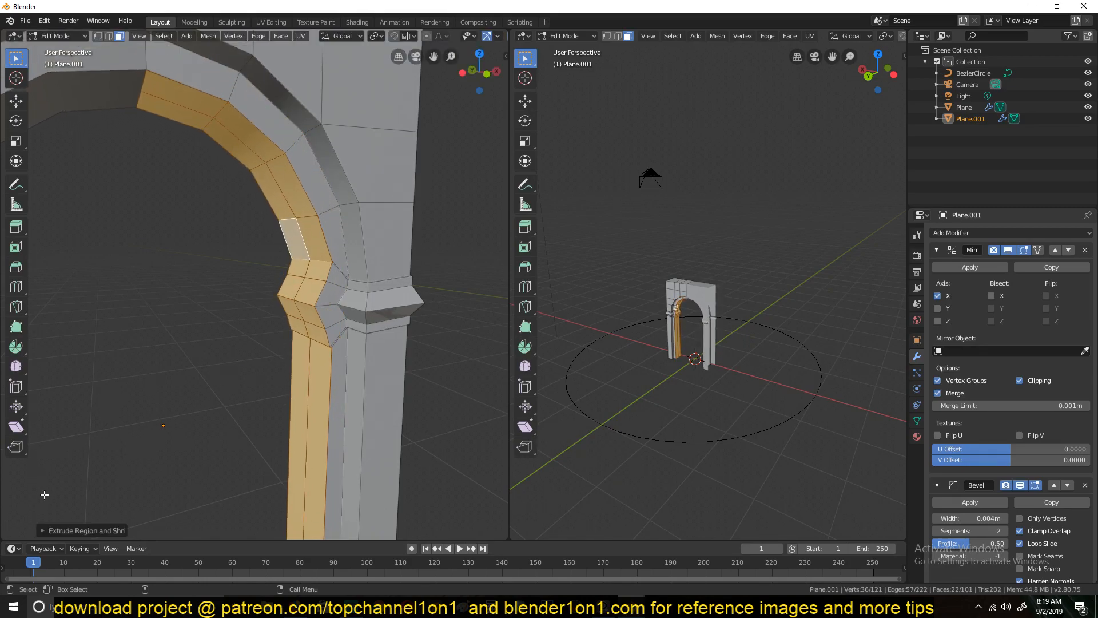
# - Turn on Offset Even for the strip extrusion
pyautogui.click(54, 531)
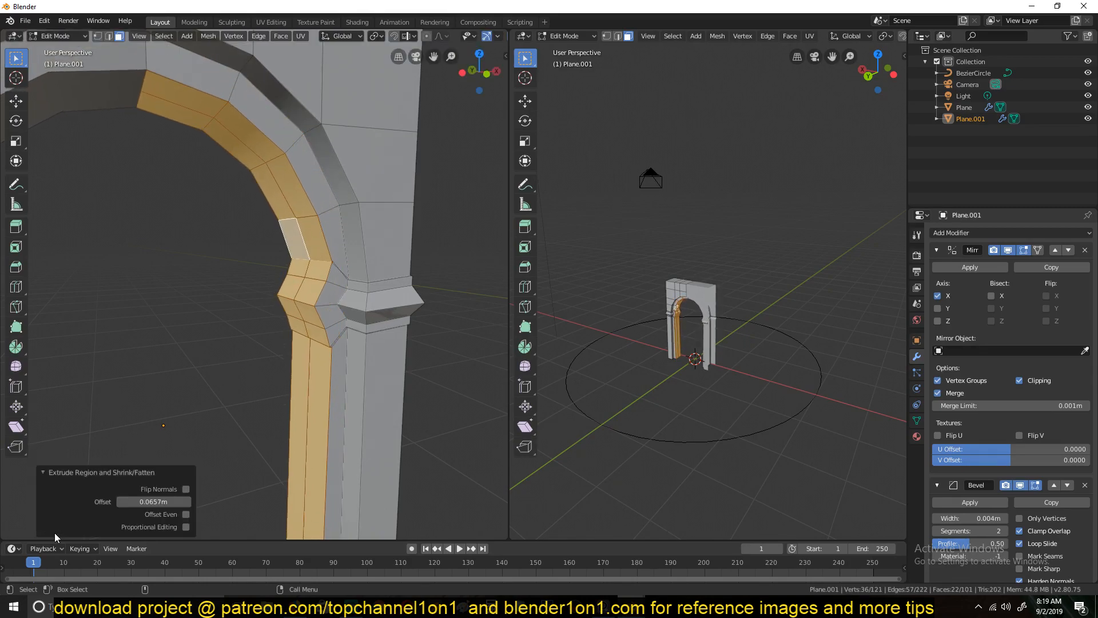
pyautogui.click(185, 515)
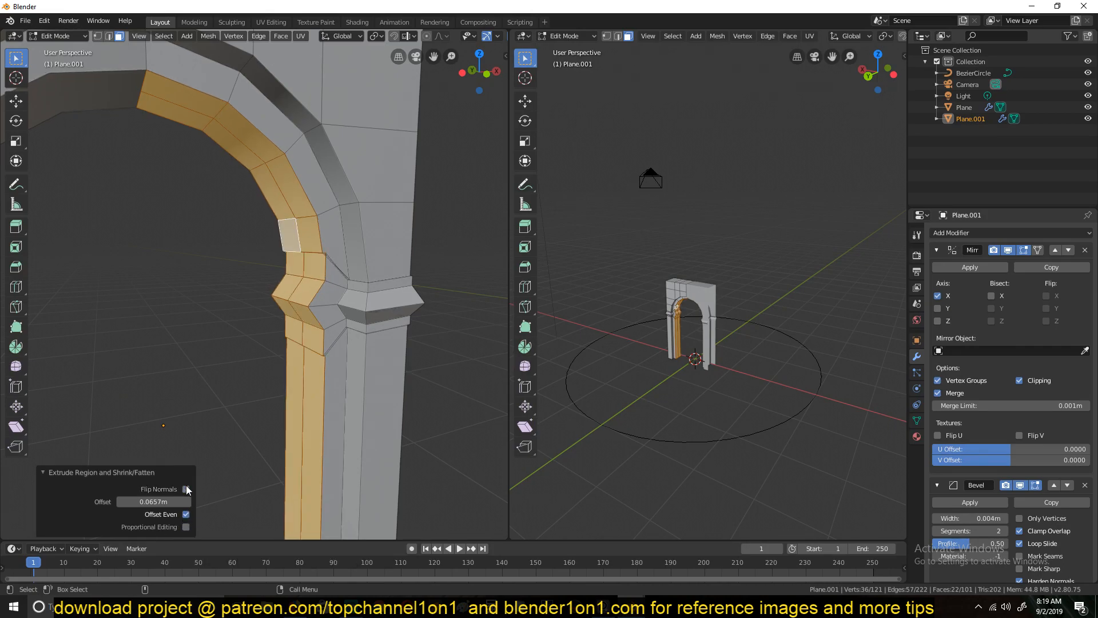
# - Select the extruded strip's two horizontal edges just above the capital band and move them up about 0.047 m along global Z
pyautogui.scroll(1, 365, 312)
pyautogui.press('2')
pyautogui.click(301, 251)
pyautogui.press('g')
pyautogui.press('g')
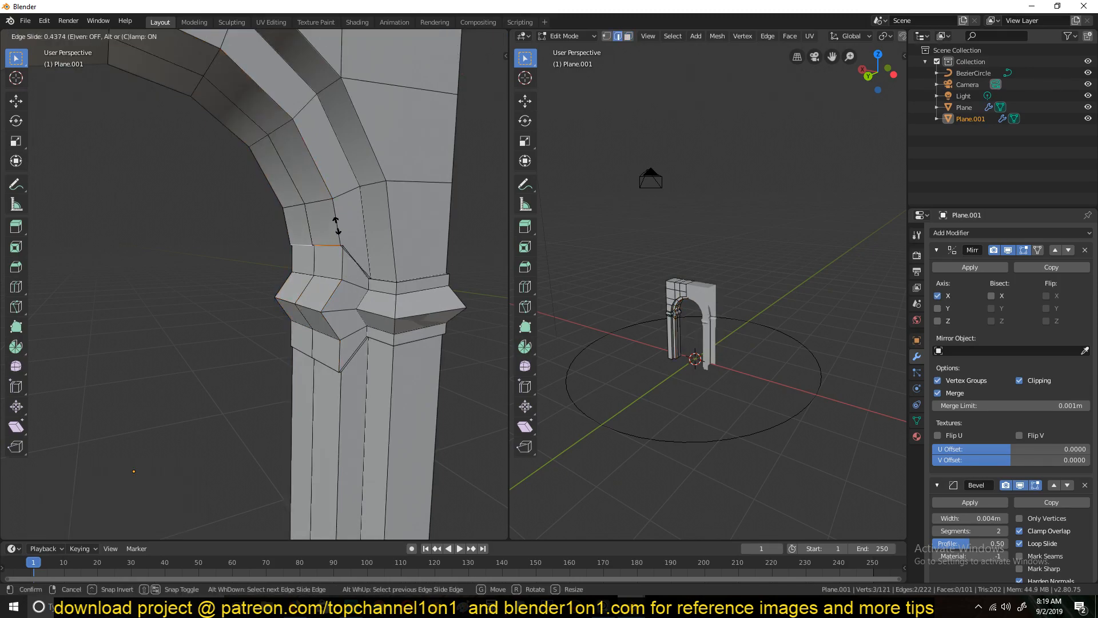
pyautogui.rightClick(342, 215)
pyautogui.press('g')
pyautogui.press('z')
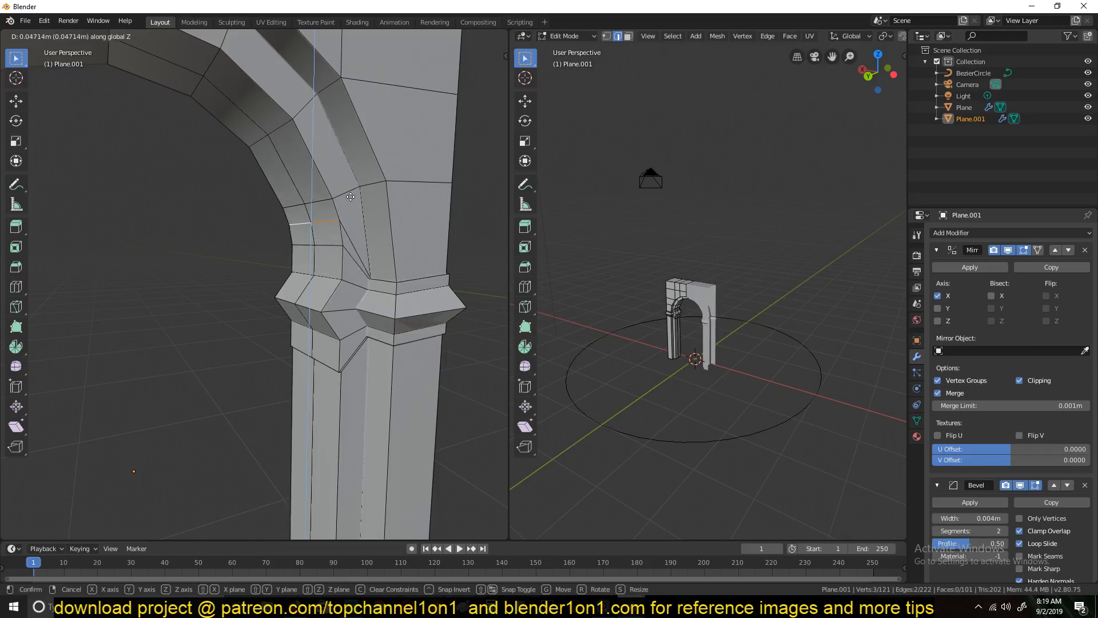
pyautogui.click(351, 196)
# - Select the extruded strip's horizontal edges just beneath the capital band and return to Object Mode
pyautogui.keyDown('alt'); pyautogui.click(321, 361); pyautogui.keyUp('alt')
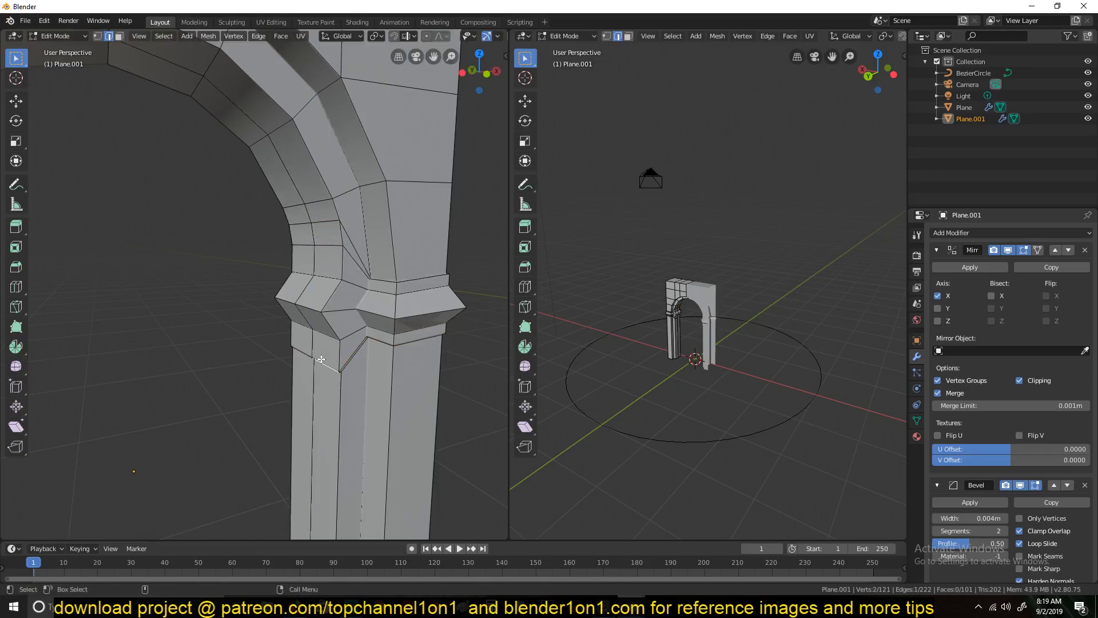
pyautogui.moveTo(324, 359); pyautogui.dragTo(318, 297, button='middle')
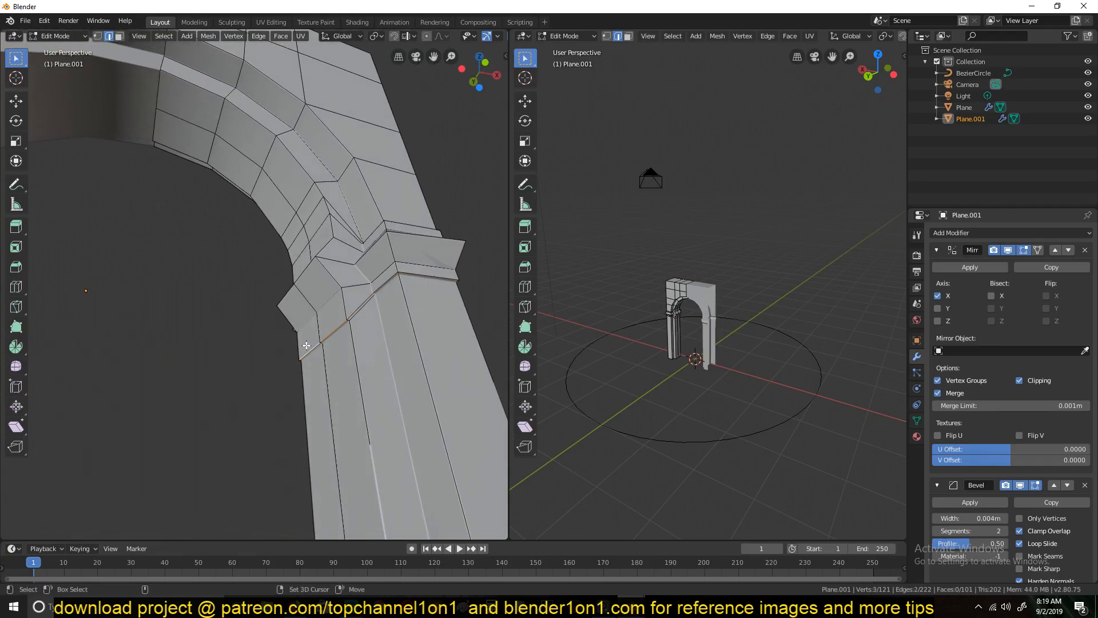
pyautogui.press('Tab')
# - Deselect everything and examine the whole arch segment and the circular arcade built from it
pyautogui.scroll(-4, 321, 303)
pyautogui.moveTo(324, 269); pyautogui.dragTo(373, 332, button='middle')
pyautogui.hotkey('alt', 'a')
pyautogui.moveTo(584, 355); pyautogui.dragTo(661, 306, button='middle')
pyautogui.scroll(-3, 279, 312)
pyautogui.moveTo(606, 337); pyautogui.dragTo(675, 320, button='middle')
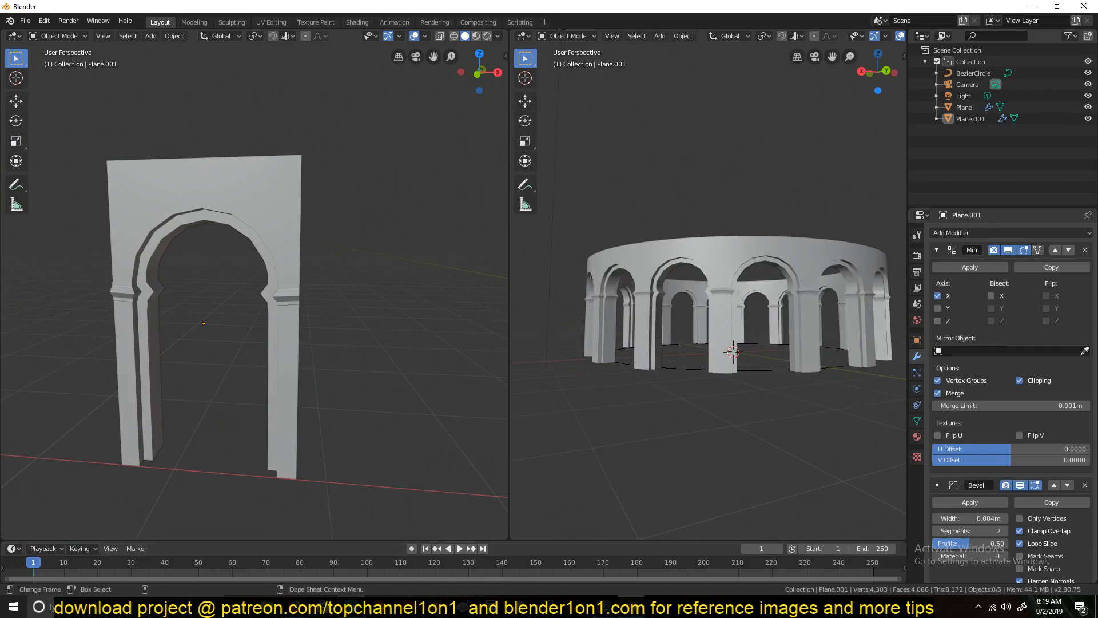
# - Switch to the Blender window with interior1.blend and examine its finished circular arcade up close and from several angles
pyautogui.click(320, 607)
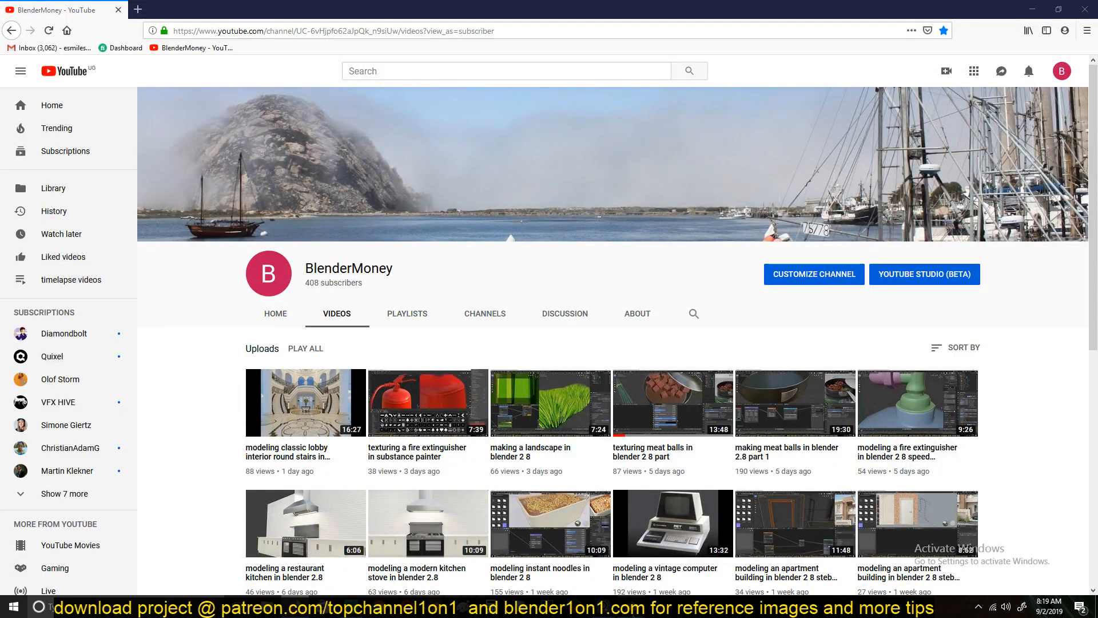
pyautogui.click(549, 538)
pyautogui.moveTo(493, 320); pyautogui.dragTo(634, 246, button='middle')
pyautogui.scroll(3, 607, 234)
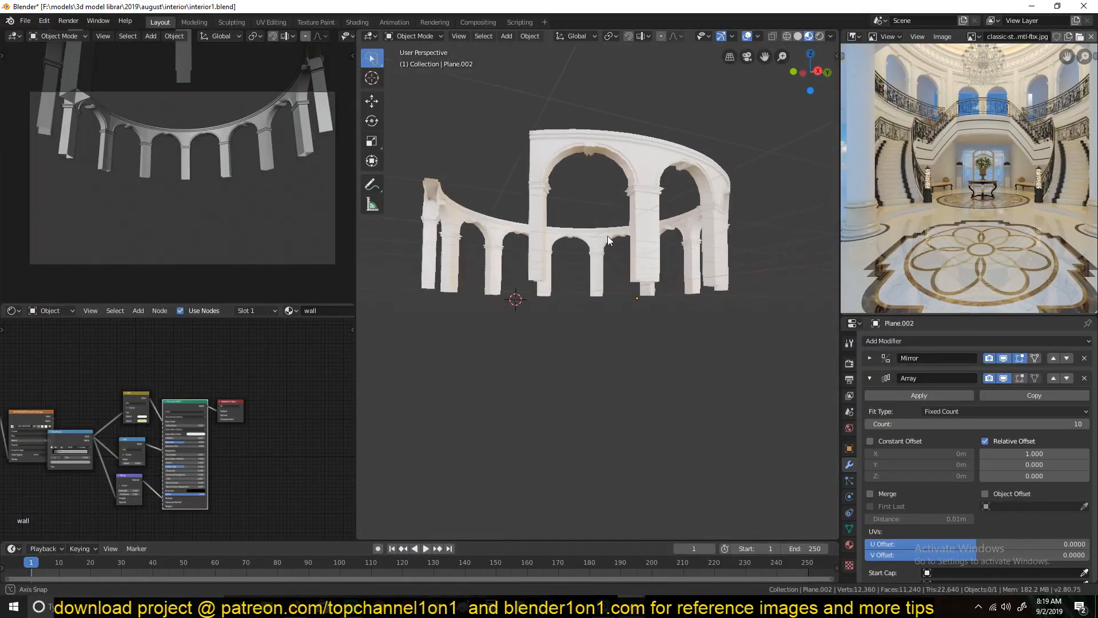
pyautogui.scroll(4, 609, 252)
pyautogui.scroll(-2, 646, 241)
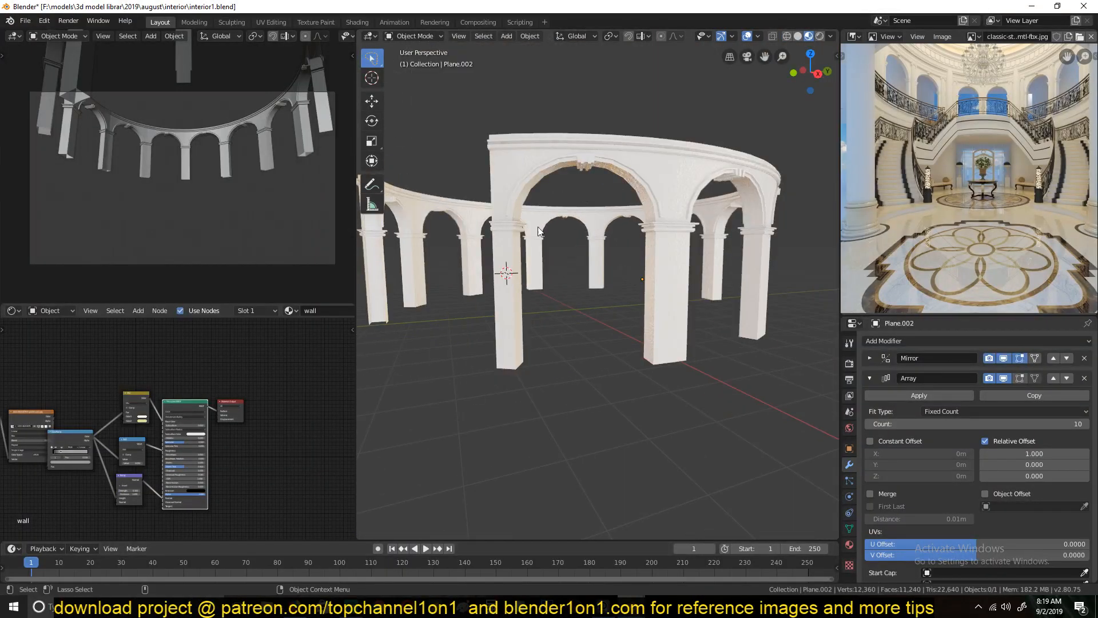
pyautogui.scroll(-4, 609, 252)
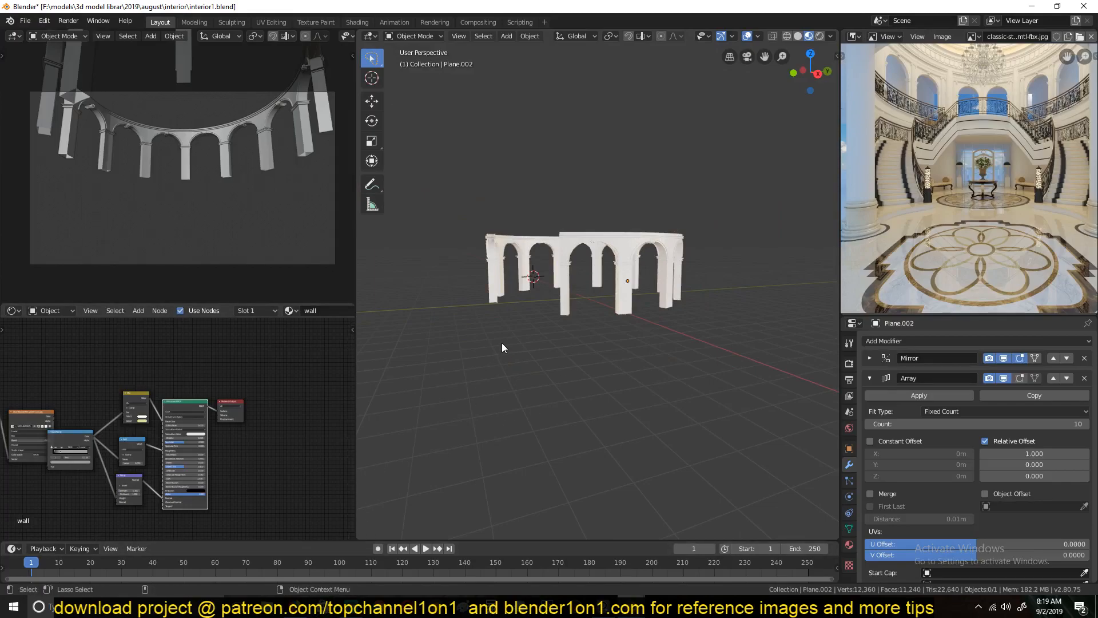
pyautogui.moveTo(398, 304); pyautogui.dragTo(587, 325, button='middle')
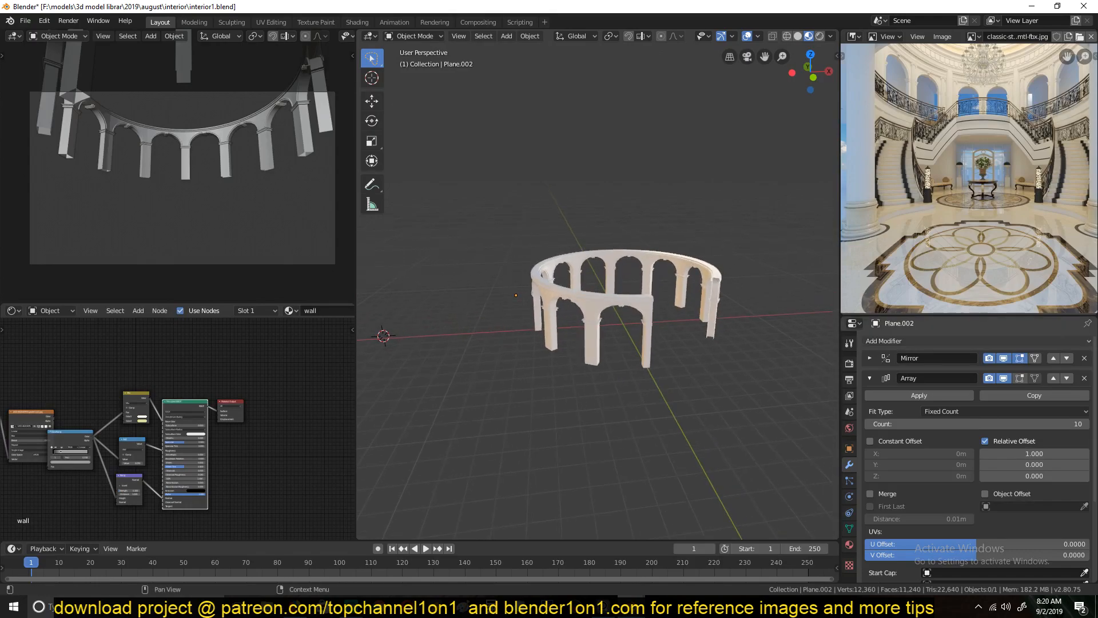